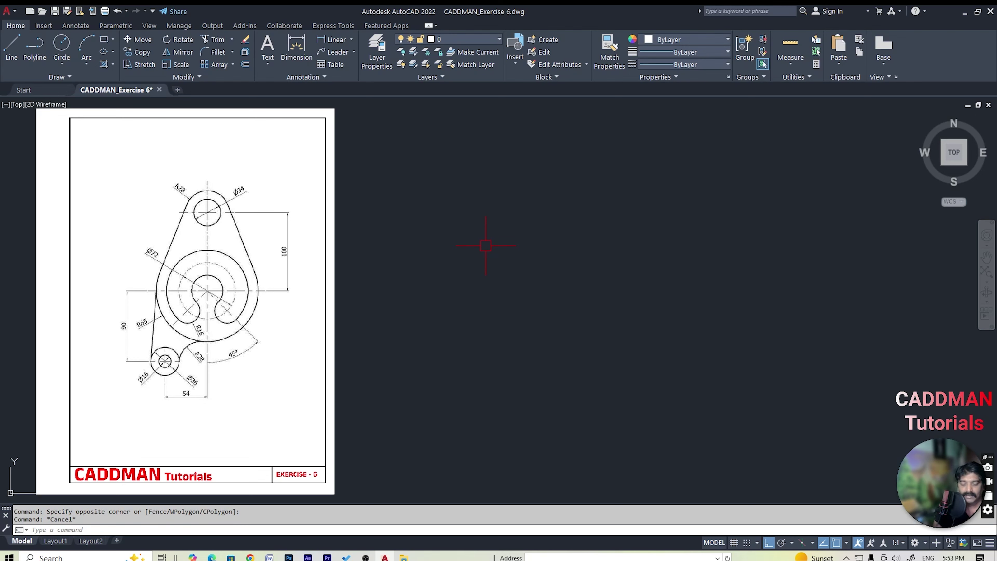
Draw a vertical line and a horizontal line about 189 units long crossing it below its midpoint, in the empty area beside the reference drawing
{"action": "key", "text": "Return"}
{"action": "left_click", "coordinate": [506, 177]}
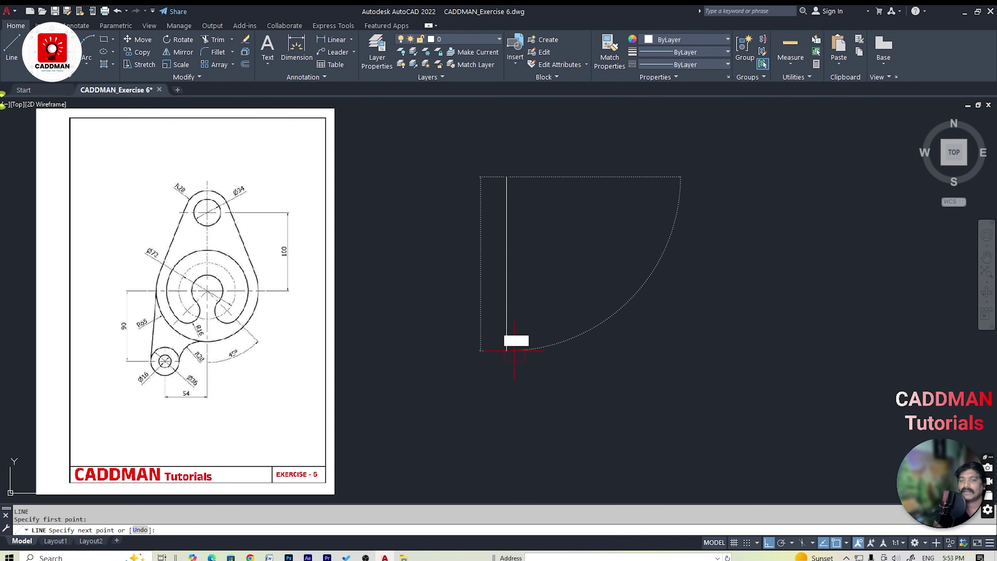
{"action": "left_click", "coordinate": [507, 351]}
{"action": "key", "text": "Escape"}
{"action": "key", "text": "Escape"}
{"action": "key", "text": "Return"}
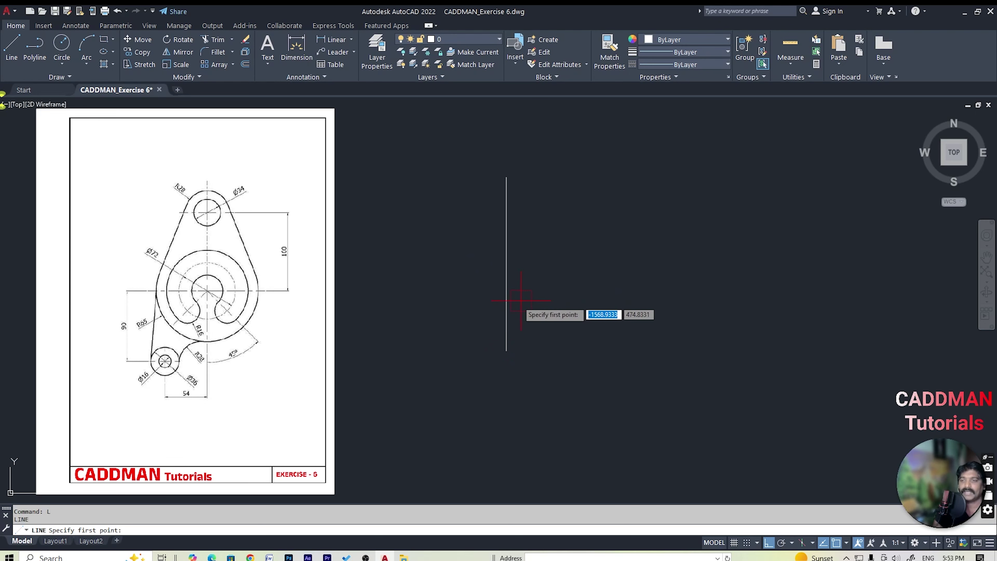
{"action": "left_click", "coordinate": [440, 296]}
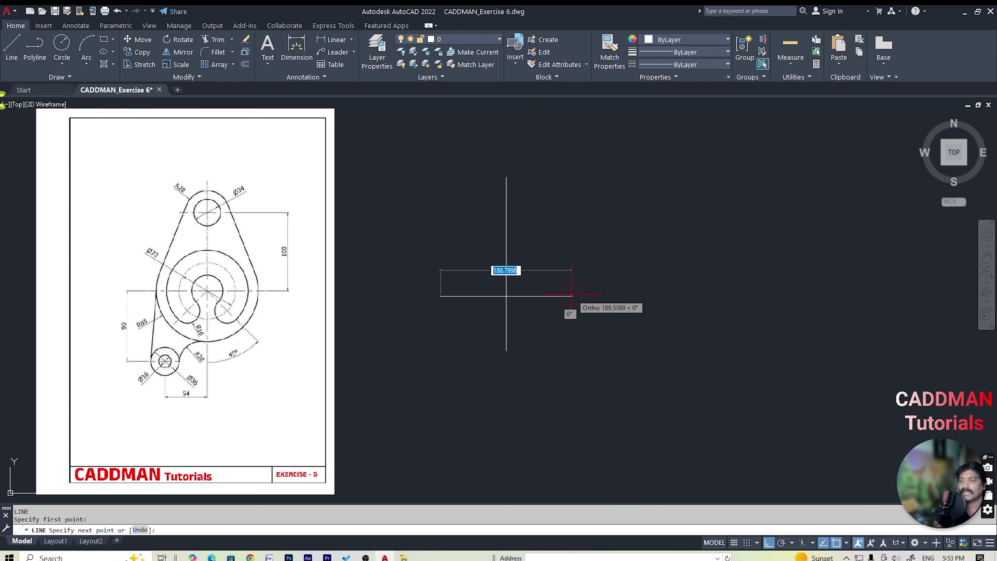
{"action": "left_click", "coordinate": [571, 296]}
{"action": "key", "text": "Escape"}
Set the linetype of both crossing lines to CENTERX2
{"action": "left_click", "coordinate": [527, 283]}
{"action": "left_click", "coordinate": [438, 330]}
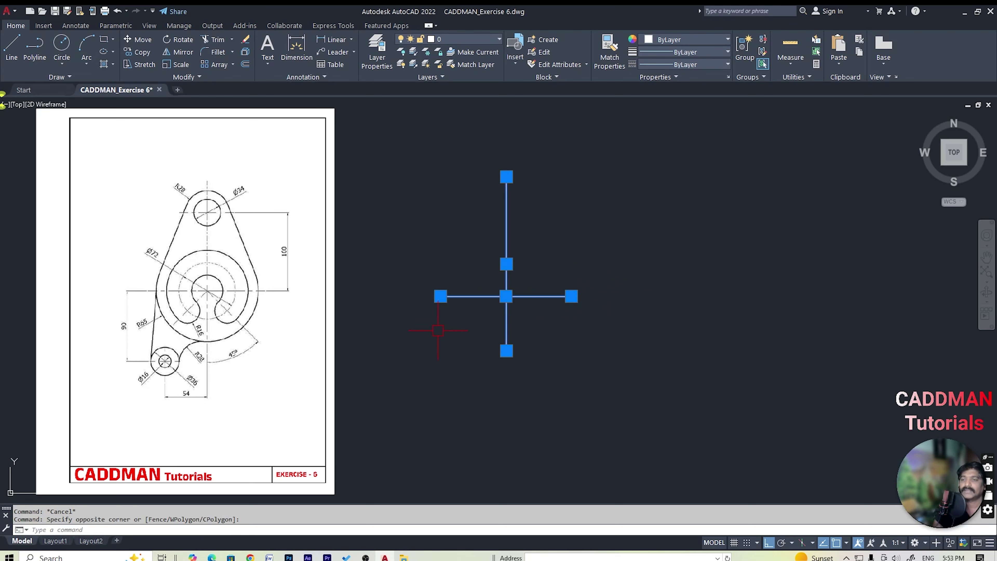
{"action": "left_click", "coordinate": [696, 64]}
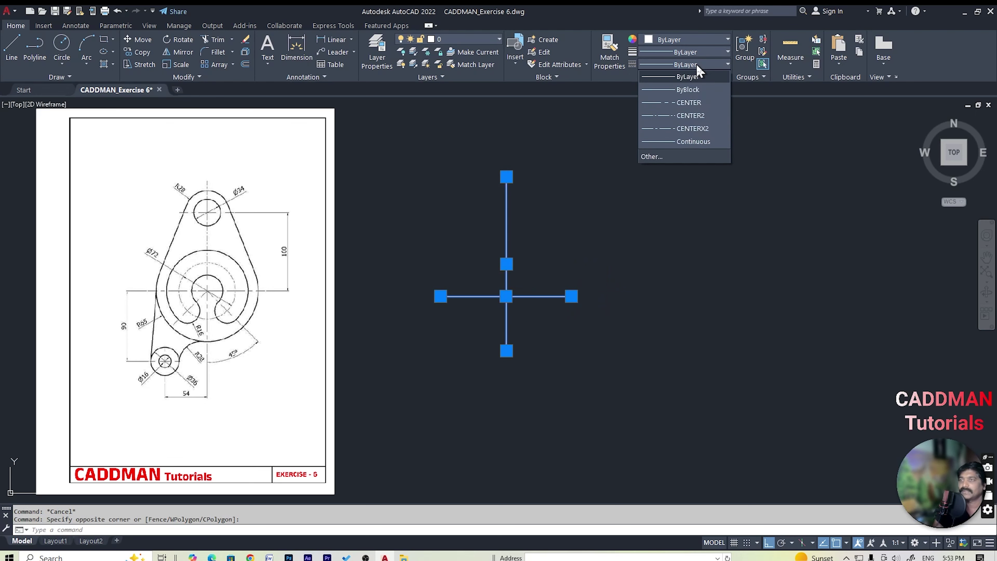
{"action": "left_click", "coordinate": [709, 128]}
{"action": "key", "text": "Escape"}
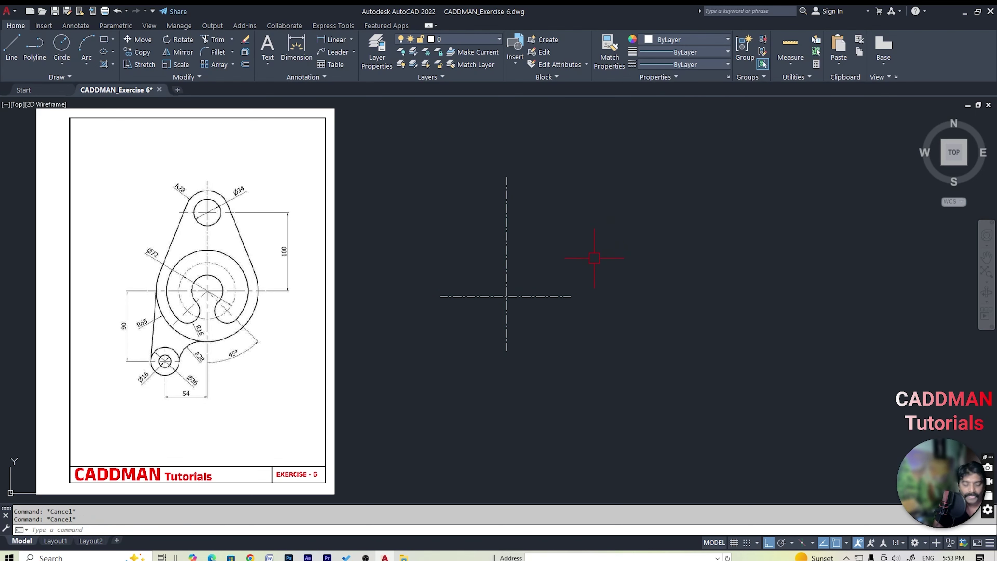
Draw a circle of radius 65 centred on the intersection of the two centre lines
{"action": "key", "text": "Return"}
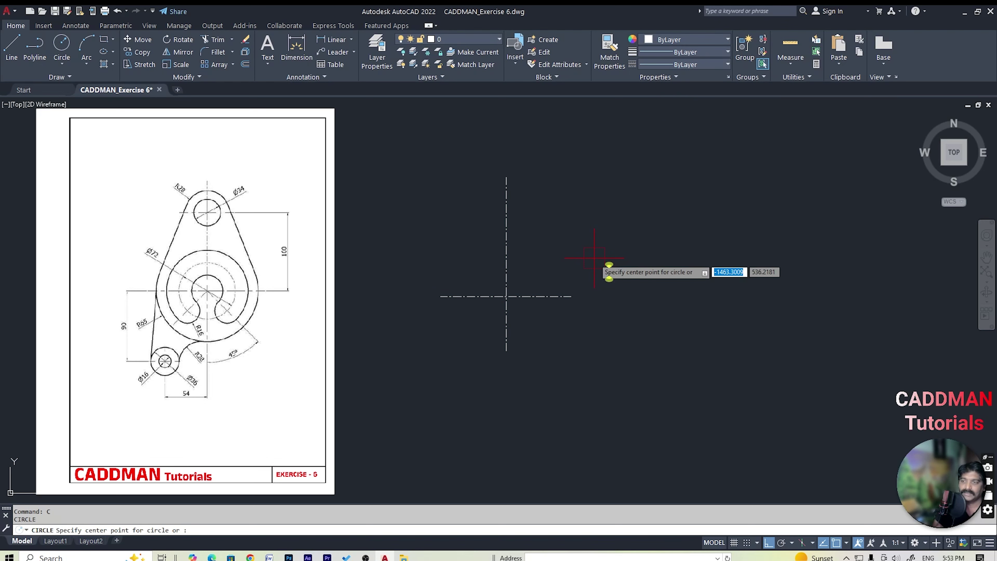
{"action": "left_click", "coordinate": [506, 296]}
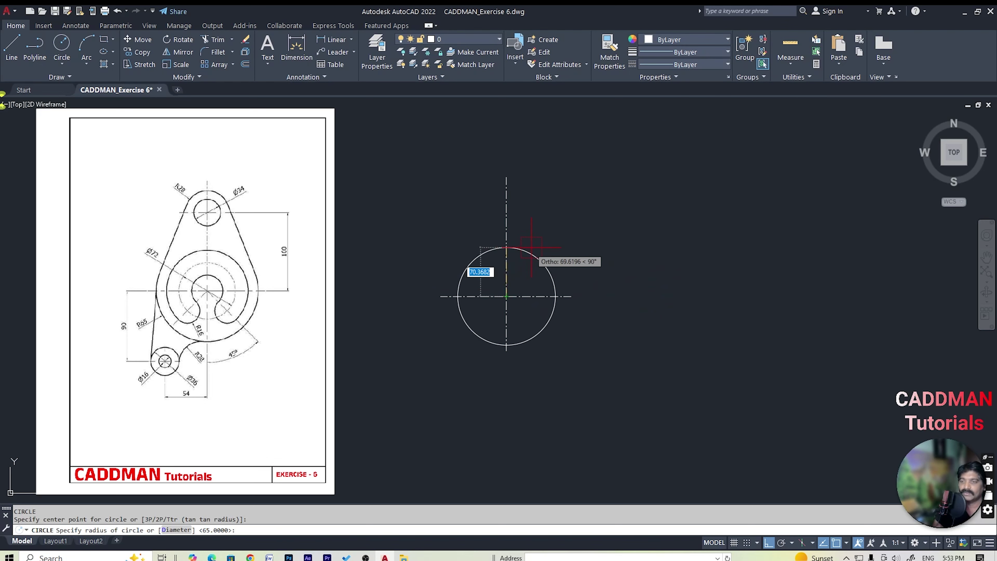
{"action": "type", "text": "3"}
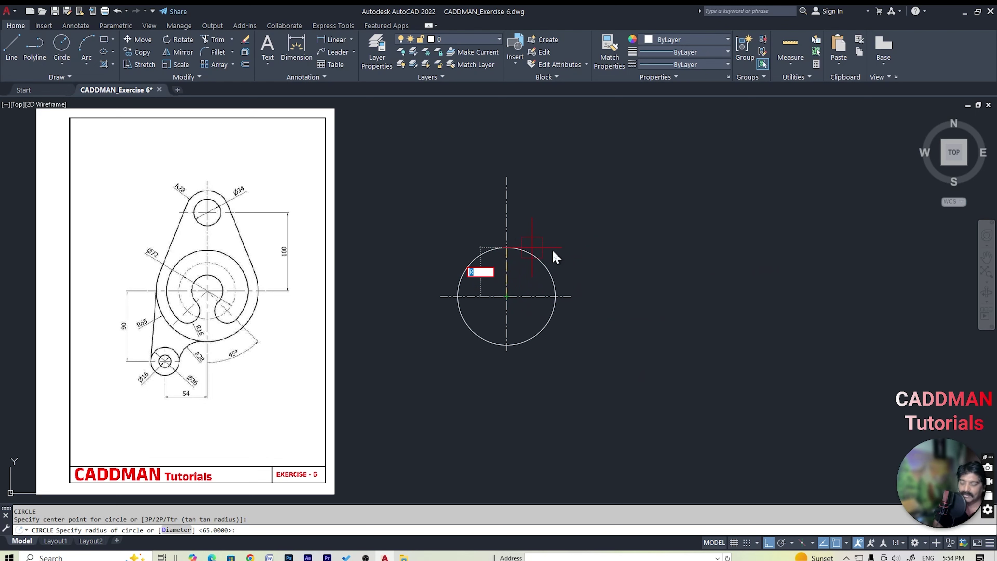
{"action": "type", "text": "5"}
{"action": "key", "text": "Return"}
{"action": "key", "text": "Escape"}
{"action": "key", "text": "Escape"}
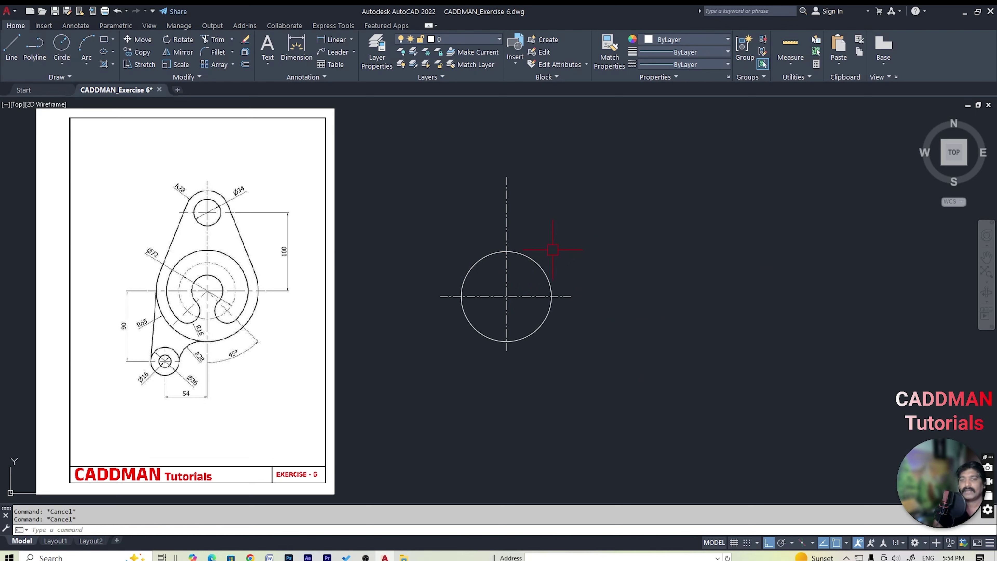
Draw a concentric circle of diameter 72 at the intersection of the centre lines
{"action": "type", "text": "c"}
{"action": "key", "text": "Return"}
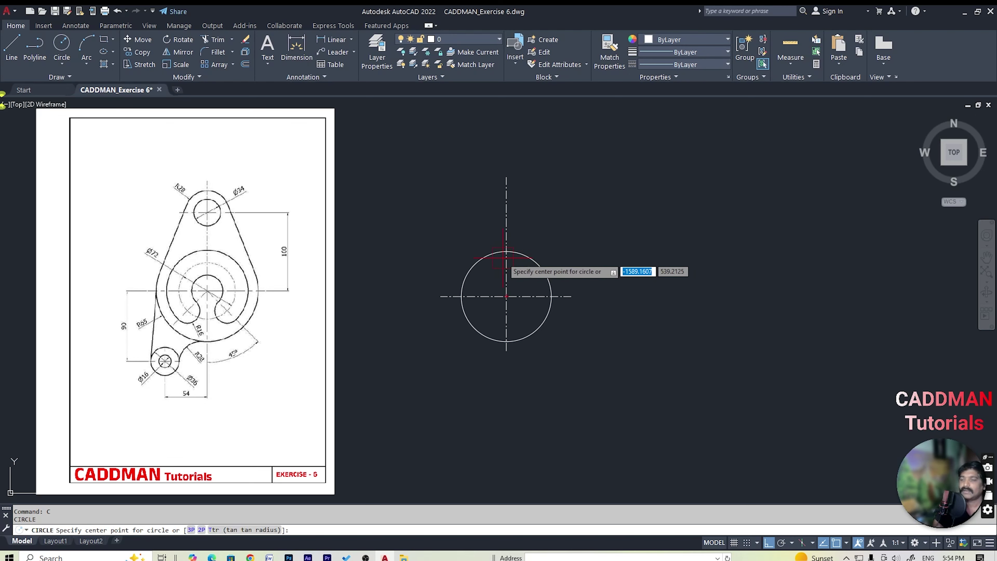
{"action": "left_click", "coordinate": [506, 296]}
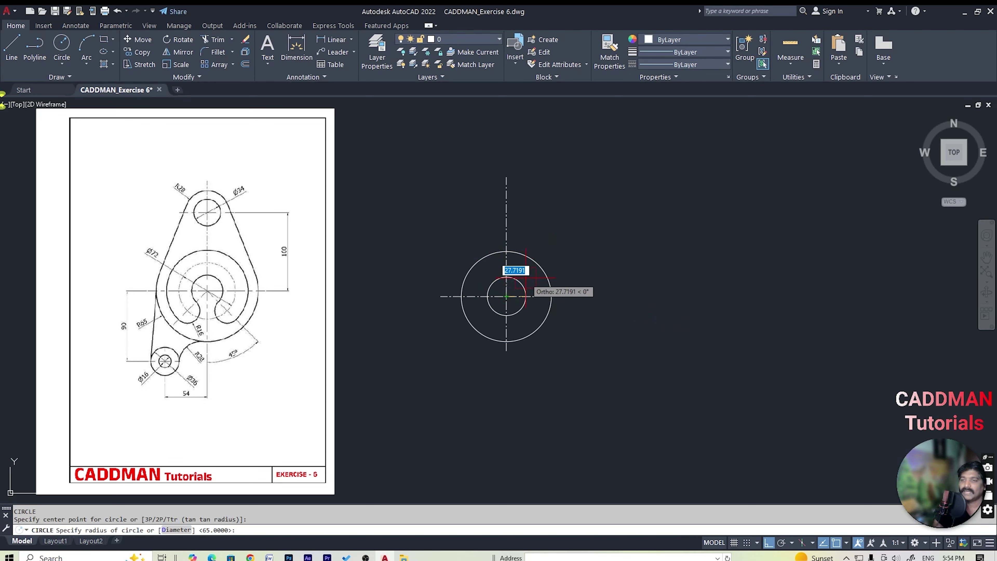
{"action": "scroll", "coordinate": [517, 277], "scroll_direction": "up", "scroll_amount": 2}
{"action": "scroll", "coordinate": [525, 275], "scroll_direction": "down", "scroll_amount": 2}
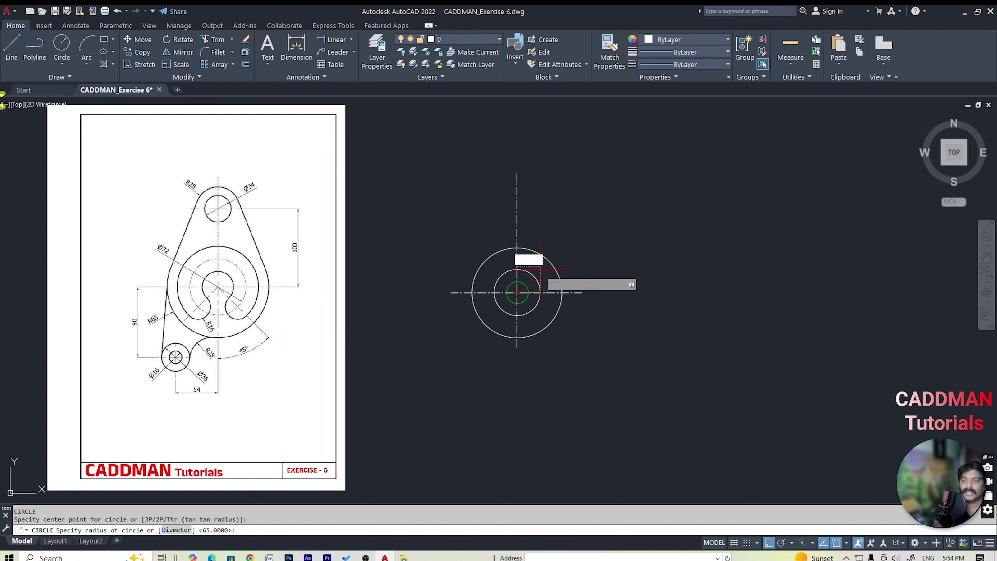
{"action": "type", "text": "D"}
{"action": "key", "text": "Return"}
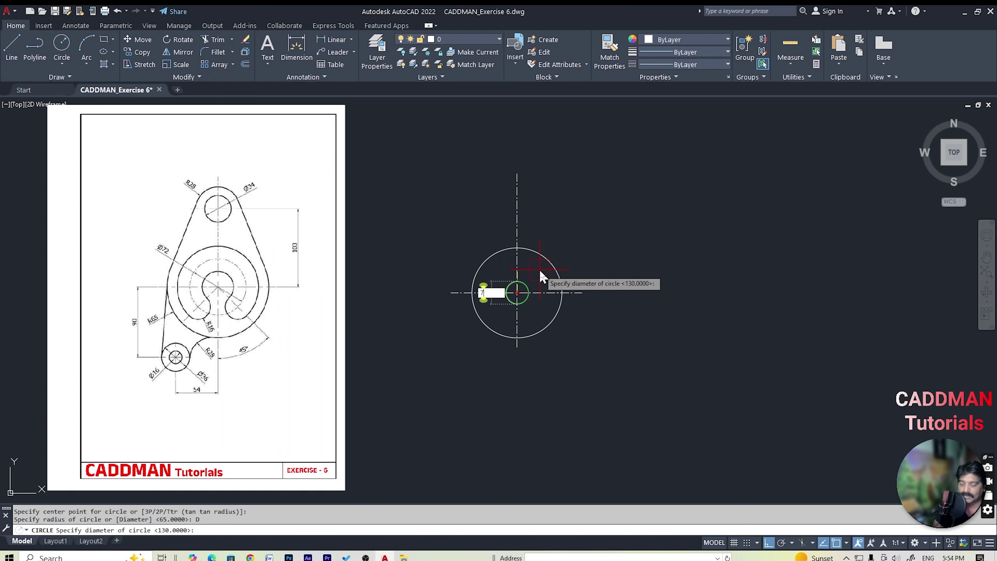
{"action": "type", "text": "72"}
{"action": "key", "text": "Return"}
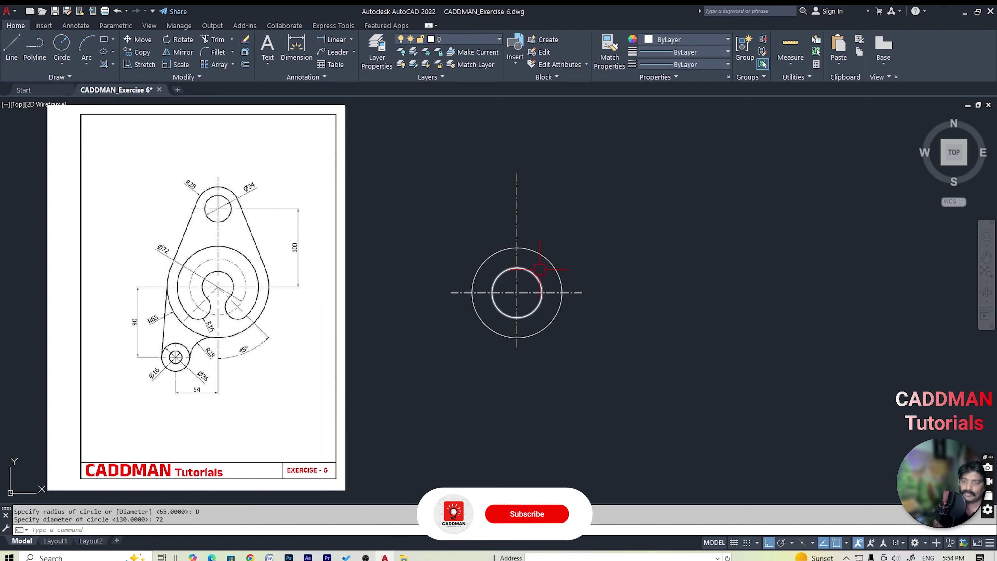
{"action": "scroll", "coordinate": [190, 282], "scroll_direction": "up", "scroll_amount": 2}
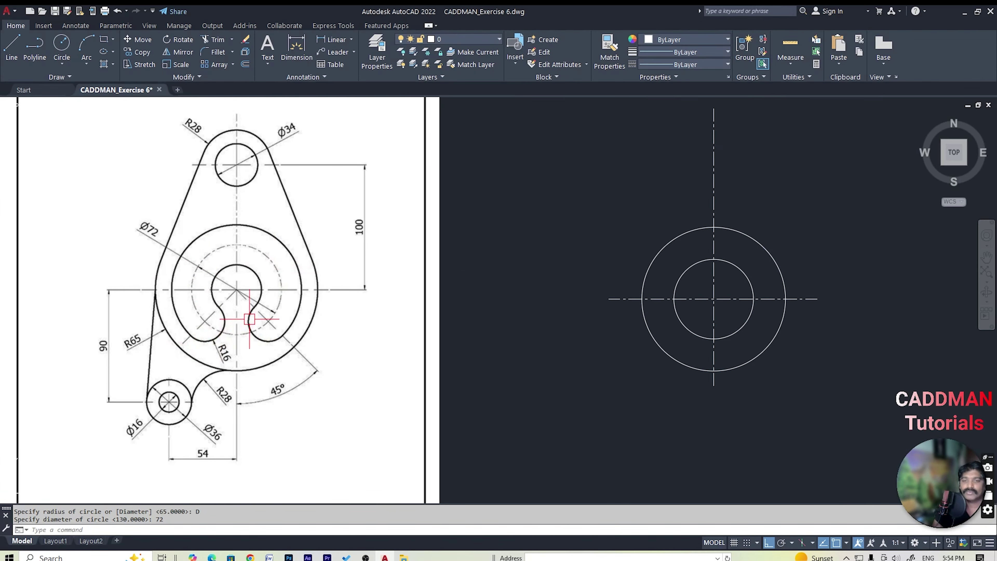
{"action": "key", "text": "Escape"}
{"action": "key", "text": "Escape"}
Offset the 72 diameter circle by 16 both inward and outward
{"action": "scroll", "coordinate": [716, 300], "scroll_direction": "down", "scroll_amount": 4}
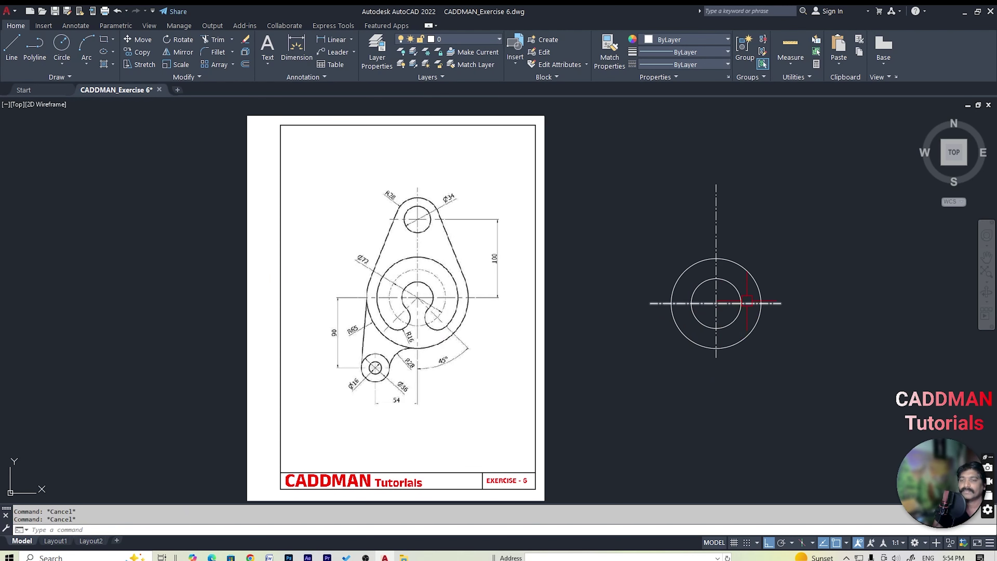
{"action": "scroll", "coordinate": [721, 306], "scroll_direction": "up", "scroll_amount": 4}
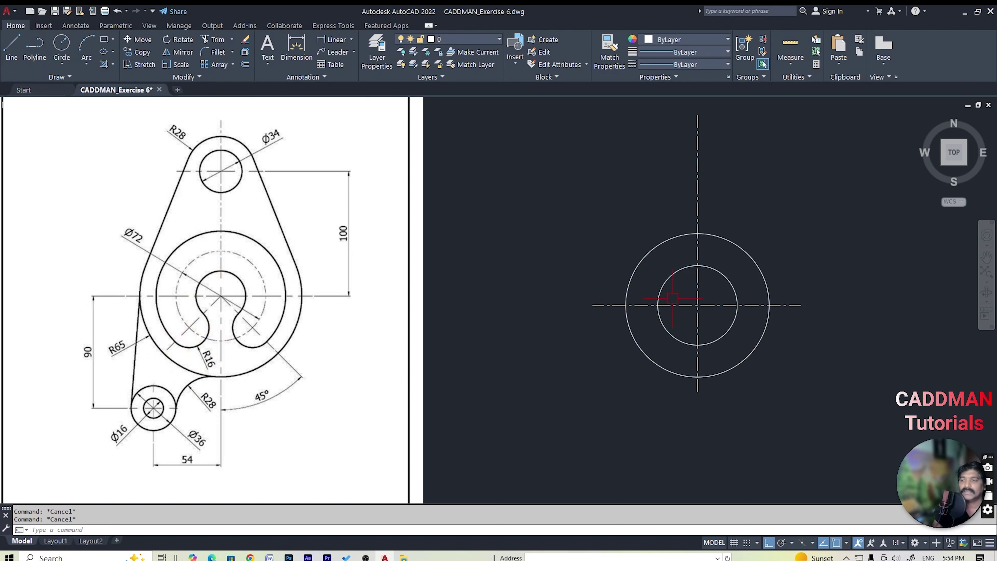
{"action": "key", "text": "Return"}
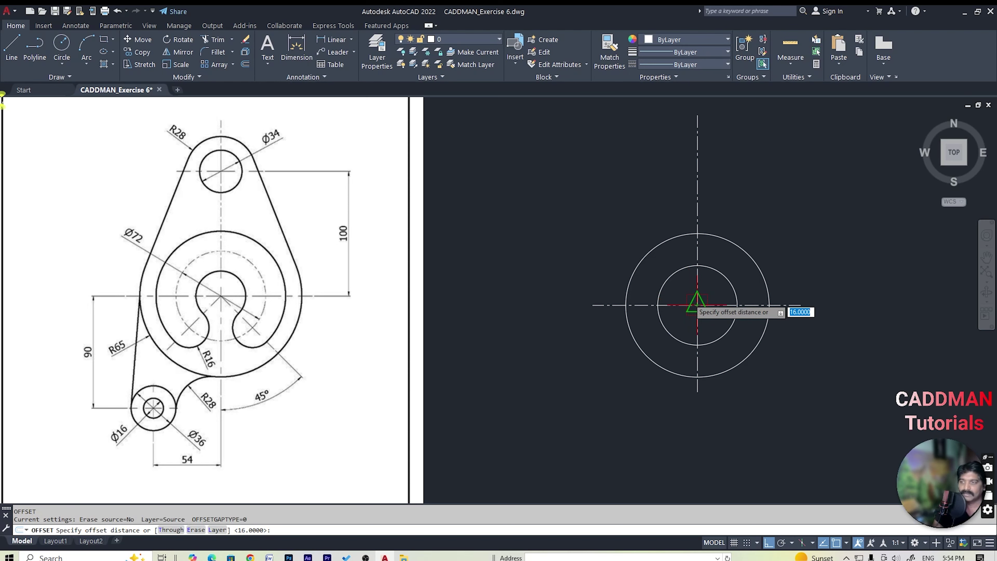
{"action": "key", "text": "Return"}
{"action": "left_click", "coordinate": [719, 271]}
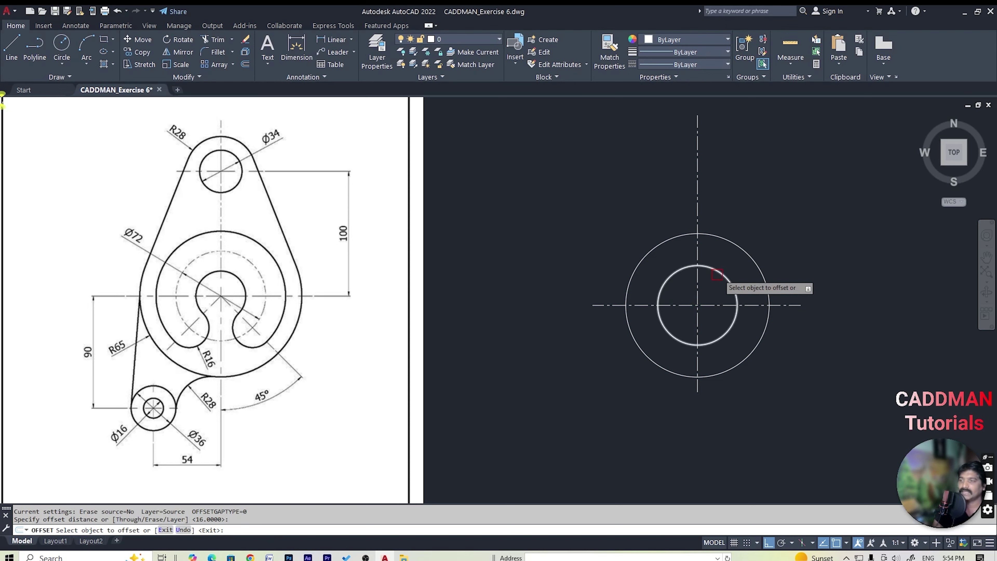
{"action": "scroll", "coordinate": [711, 297], "scroll_direction": "up", "scroll_amount": 6}
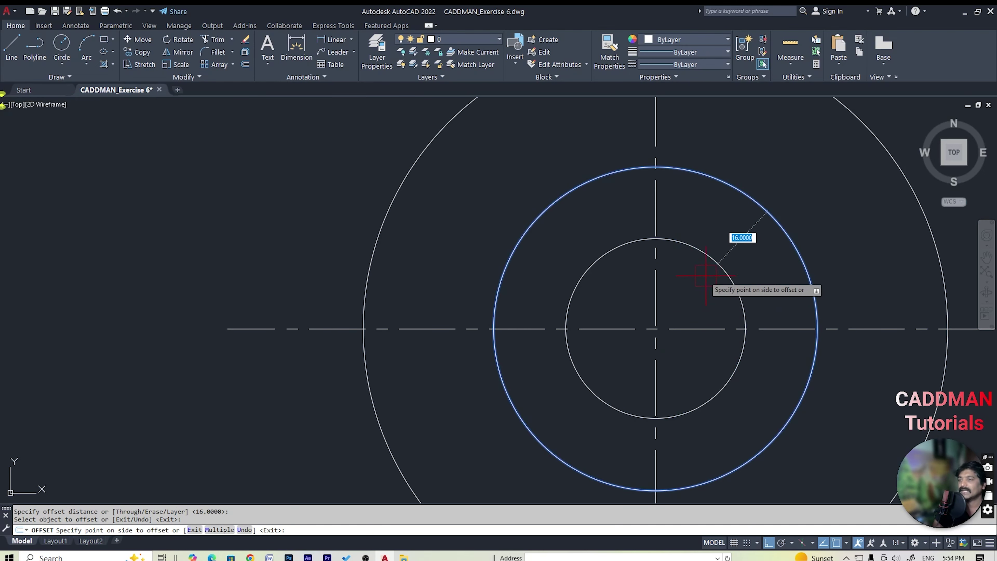
{"action": "left_click", "coordinate": [724, 284]}
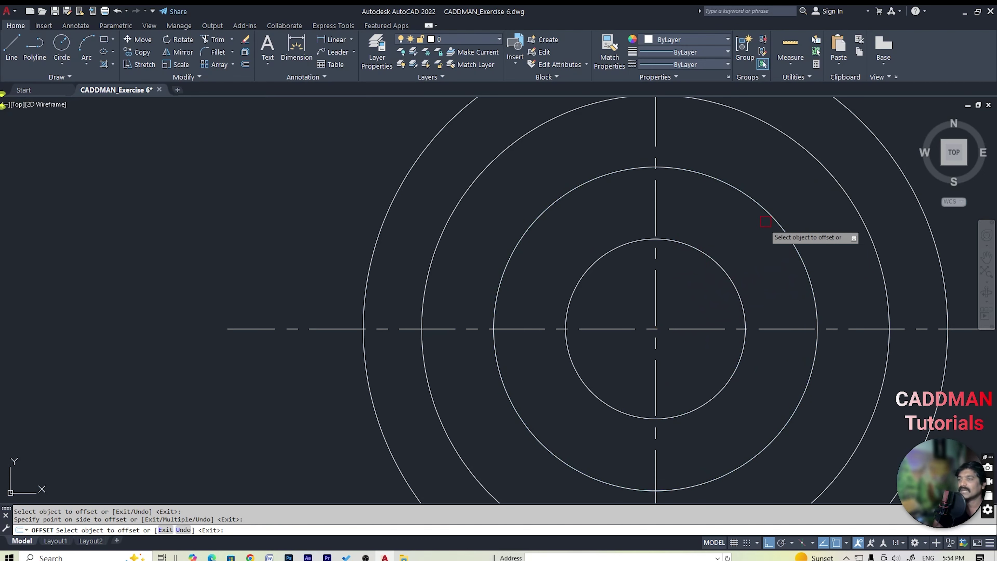
{"action": "scroll", "coordinate": [768, 236], "scroll_direction": "down", "scroll_amount": 6}
{"action": "key", "text": "Escape"}
Set the linetype of the 72 diameter circle to CENTERX2
{"action": "left_click", "coordinate": [769, 237]}
{"action": "scroll", "coordinate": [511, 357], "scroll_direction": "down", "scroll_amount": 6}
{"action": "scroll", "coordinate": [541, 348], "scroll_direction": "up", "scroll_amount": 6}
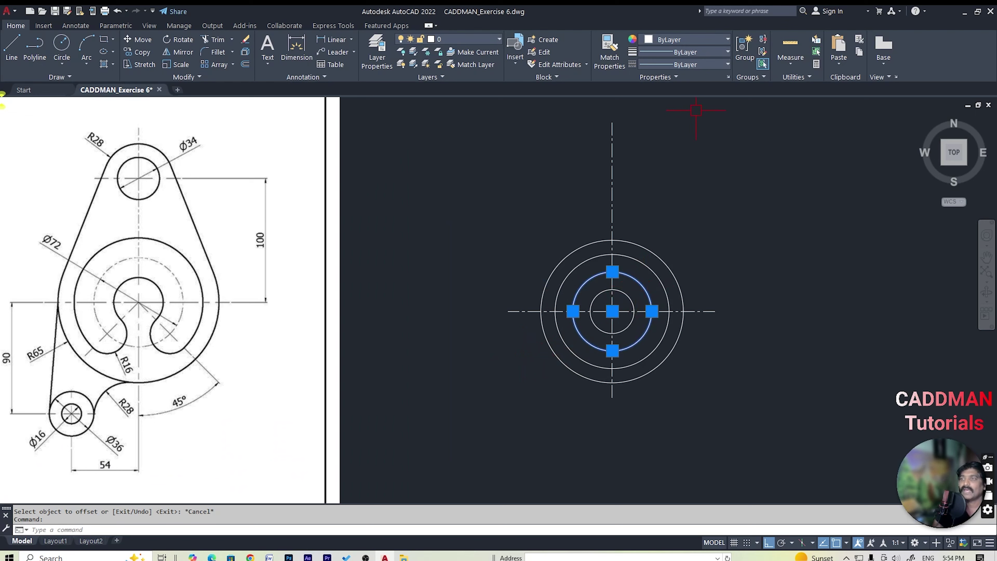
{"action": "left_click", "coordinate": [697, 67]}
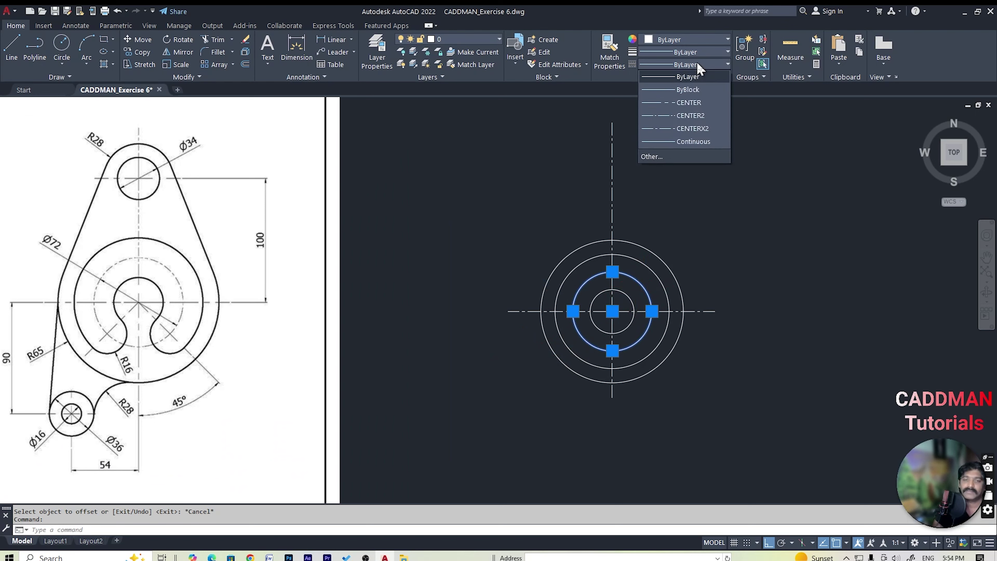
{"action": "left_click", "coordinate": [703, 128]}
{"action": "key", "text": "Escape"}
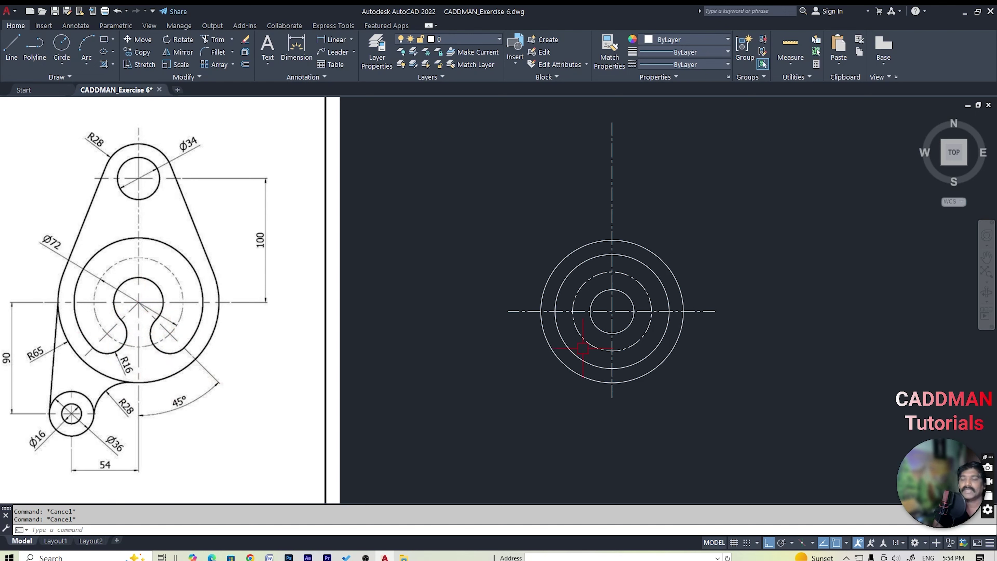
Rotate a copy of the vertical centre line by 45 degrees about the circles' centre
{"action": "left_click", "coordinate": [642, 209]}
{"action": "left_click", "coordinate": [498, 201]}
{"action": "type", "text": "RO"}
{"action": "key", "text": "Return"}
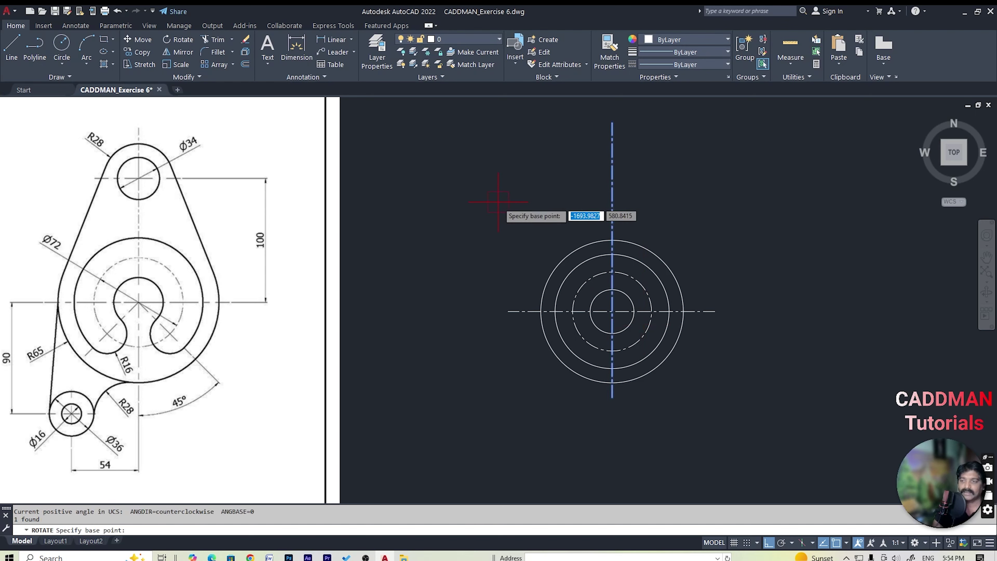
{"action": "left_click", "coordinate": [612, 311]}
{"action": "type", "text": "C"}
{"action": "key", "text": "Return"}
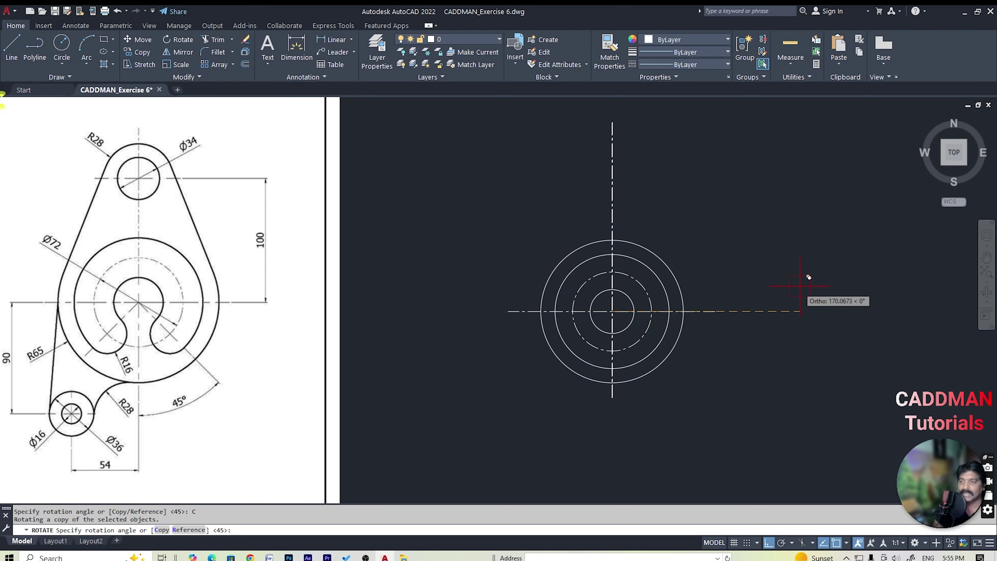
{"action": "type", "text": "45"}
{"action": "key", "text": "Return"}
{"action": "key", "text": "Escape"}
{"action": "key", "text": "Escape"}
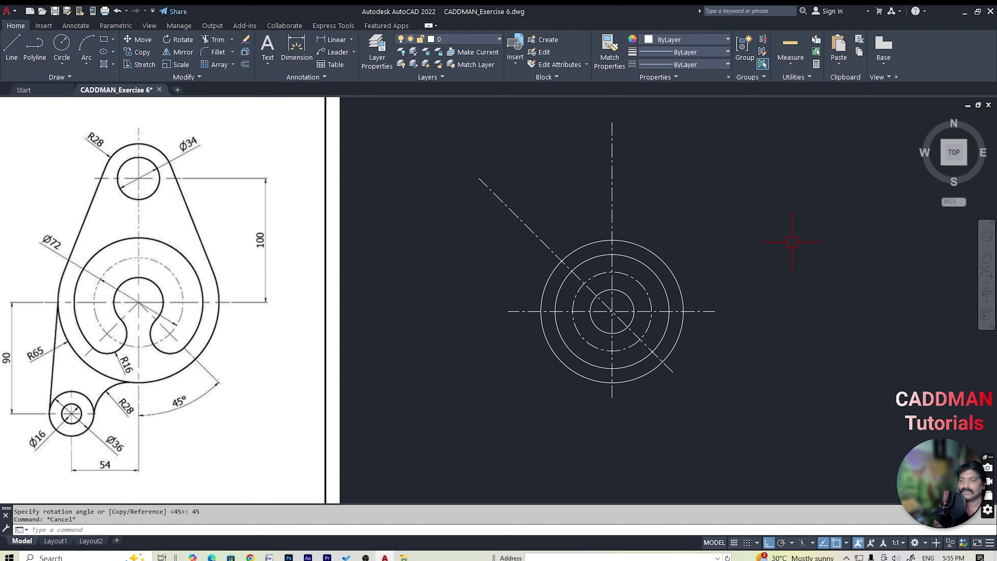
Break off the long upper-left end of the diagonal centre line just outside the outermost circle
{"action": "type", "text": "BR"}
{"action": "key", "text": "Return"}
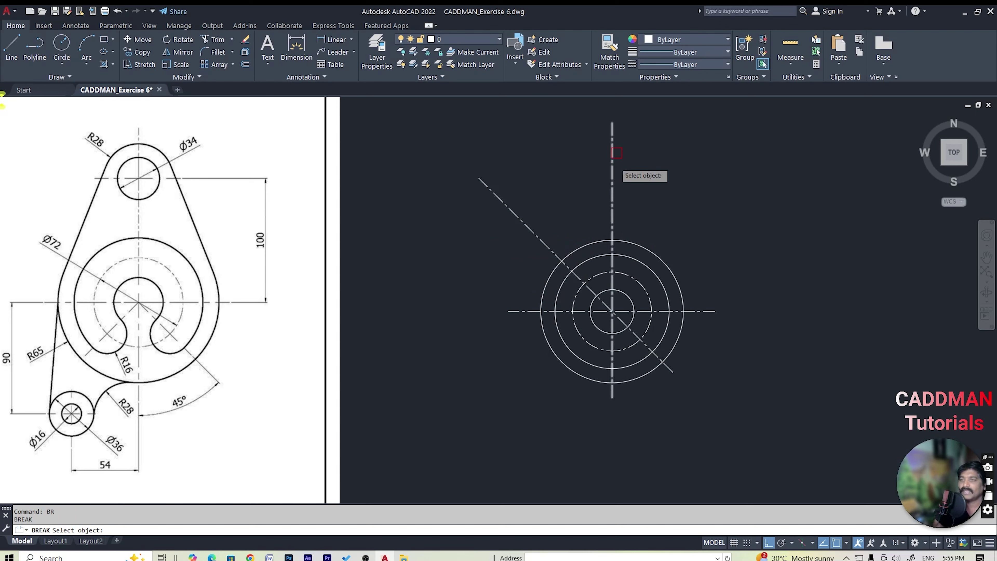
{"action": "left_click", "coordinate": [550, 249]}
{"action": "left_click", "coordinate": [486, 205]}
{"action": "key", "text": "Escape"}
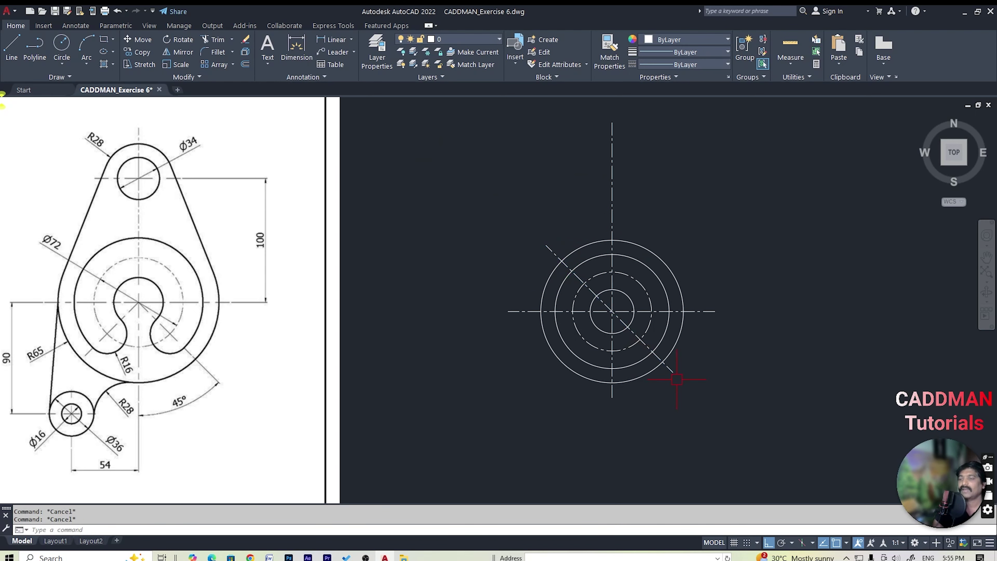
Mirror the diagonal centre line about the vertical centre line, keeping the source object
{"action": "left_click", "coordinate": [668, 366]}
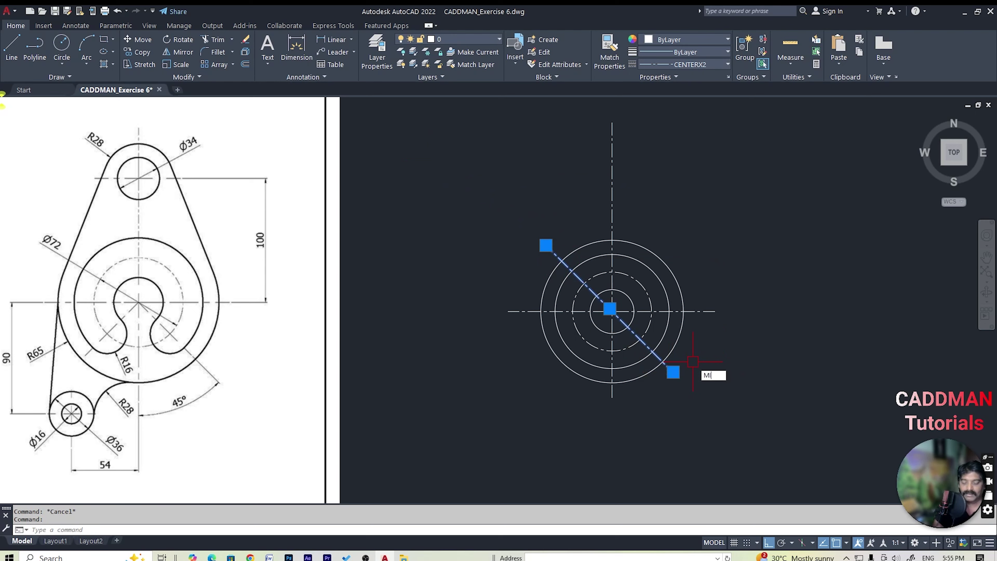
{"action": "type", "text": "MI"}
{"action": "key", "text": "Return"}
{"action": "left_click", "coordinate": [612, 397]}
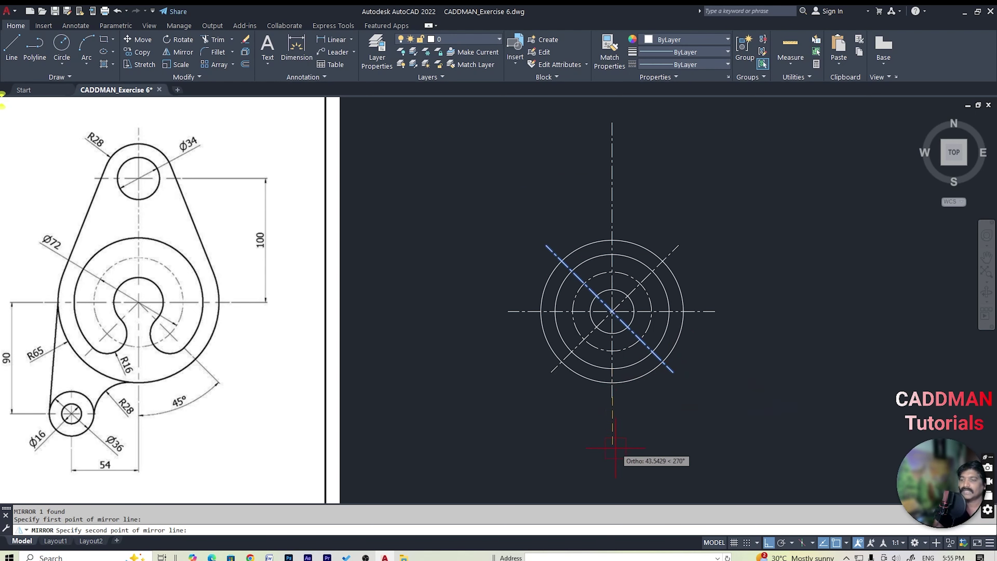
{"action": "left_click", "coordinate": [616, 465]}
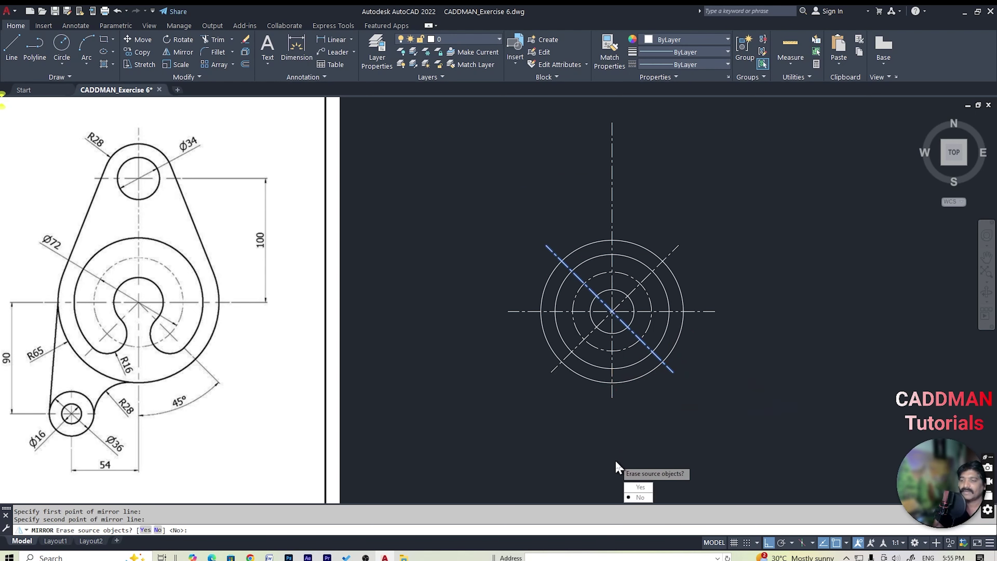
{"action": "left_click", "coordinate": [638, 497]}
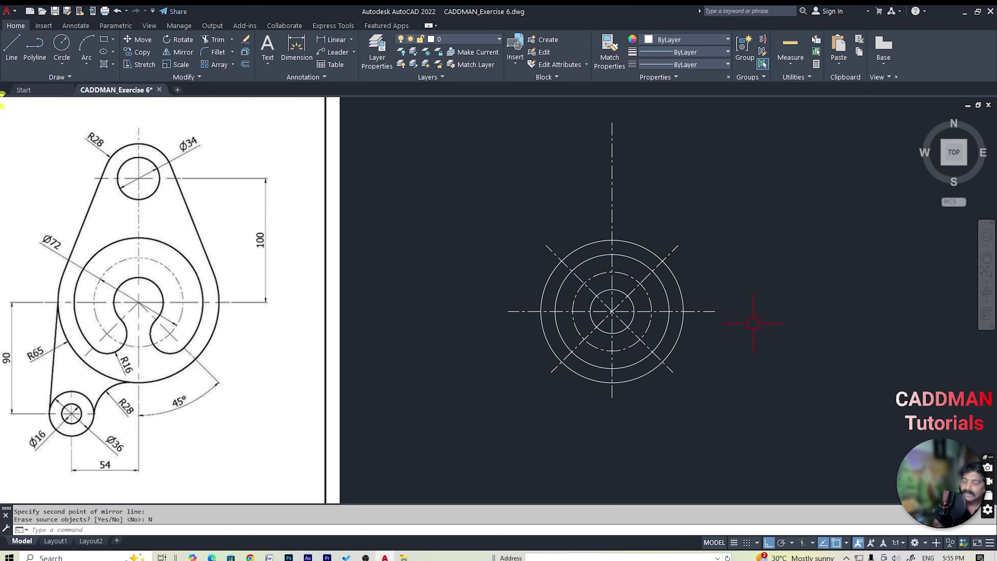
{"action": "key", "text": "Escape"}
{"action": "key", "text": "Escape"}
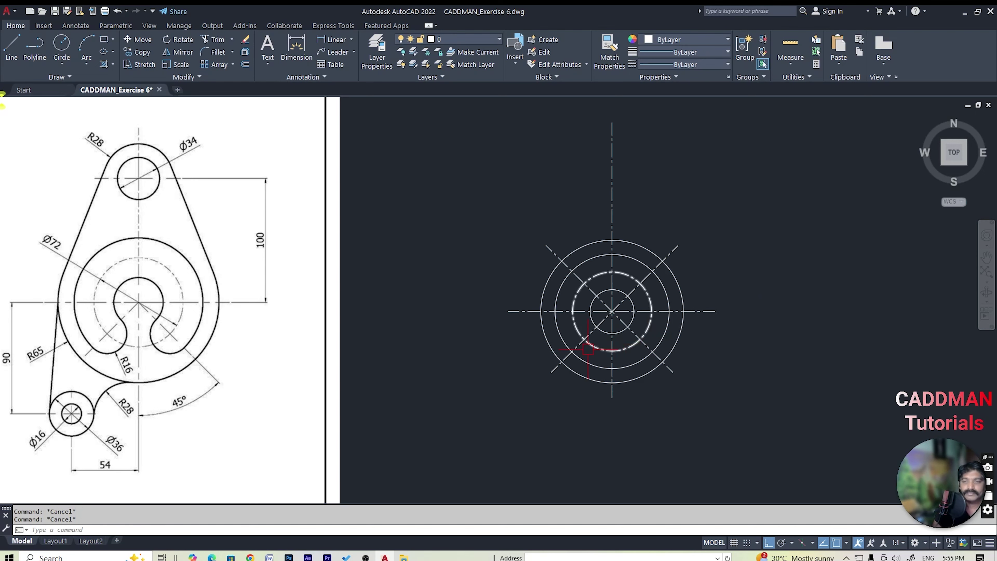
{"action": "scroll", "coordinate": [588, 350], "scroll_direction": "up", "scroll_amount": 2}
{"action": "scroll", "coordinate": [587, 349], "scroll_direction": "down", "scroll_amount": 2}
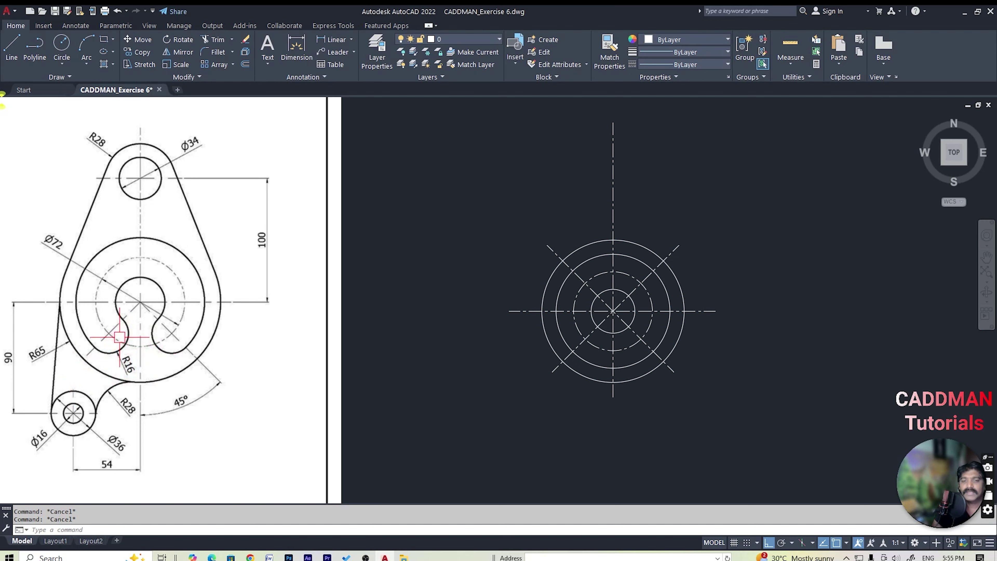
{"action": "scroll", "coordinate": [589, 338], "scroll_direction": "up", "scroll_amount": 6}
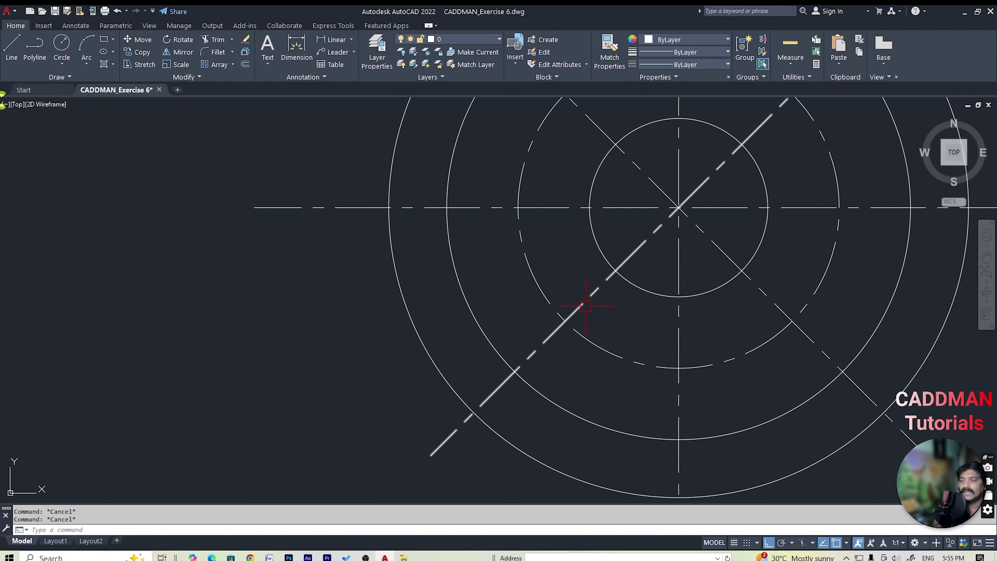
{"action": "left_click", "coordinate": [582, 303]}
{"action": "left_click", "coordinate": [781, 331]}
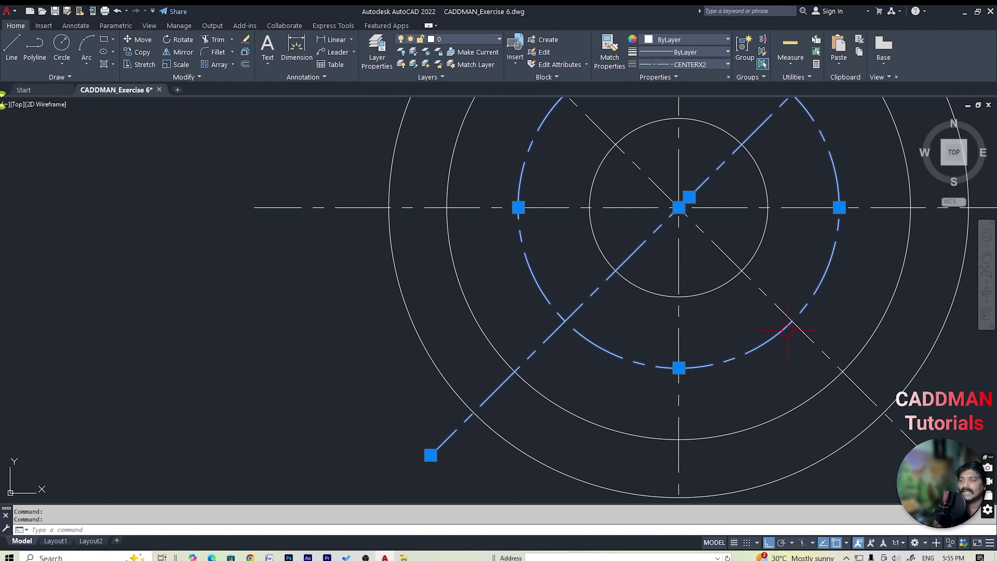
{"action": "key", "text": "Escape"}
{"action": "key", "text": "Escape"}
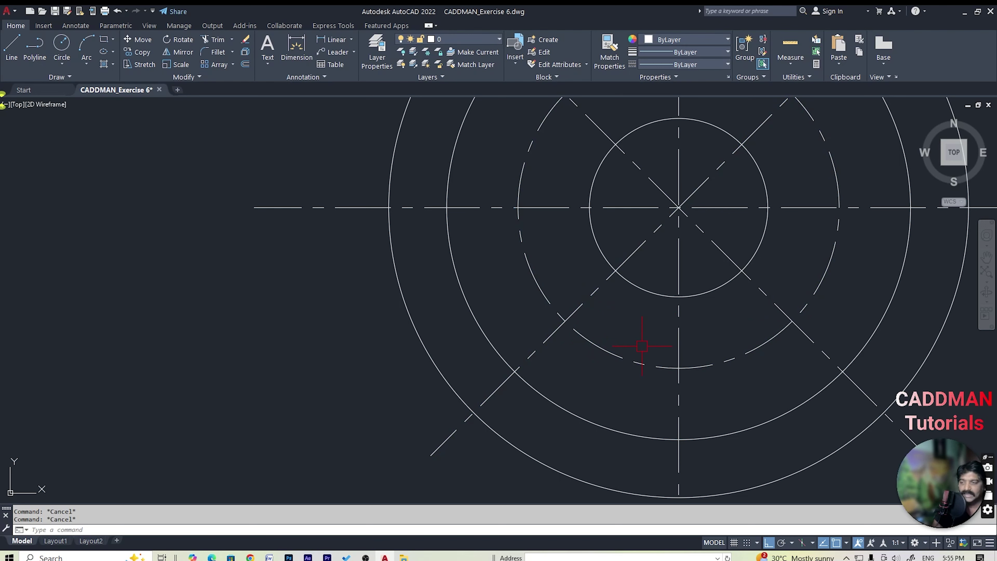
Draw a circle of radius 16 where the lower-left diagonal centre line crosses the 72 diameter centre circle
{"action": "scroll", "coordinate": [642, 346], "scroll_direction": "down", "scroll_amount": 2}
{"action": "type", "text": "c"}
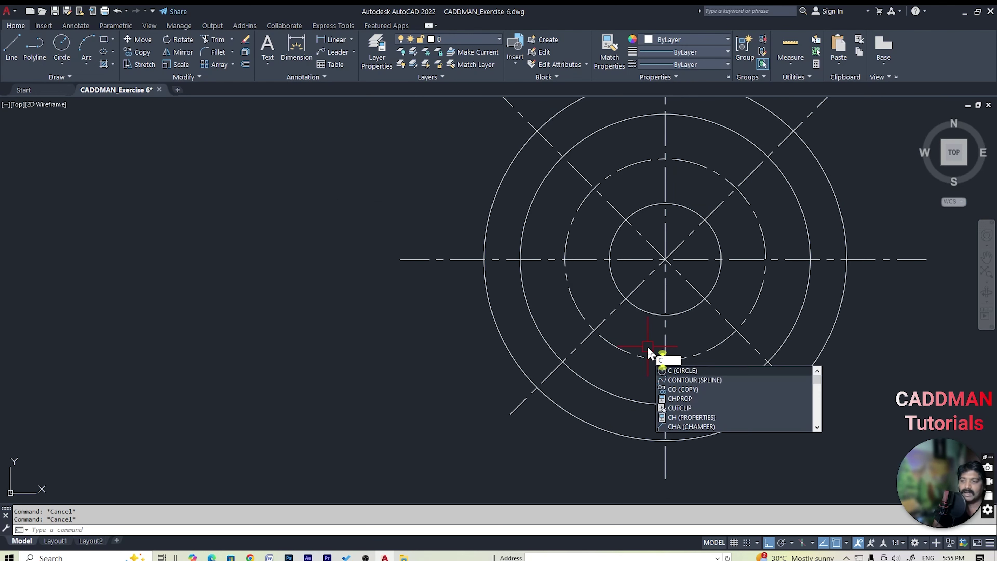
{"action": "key", "text": "Return"}
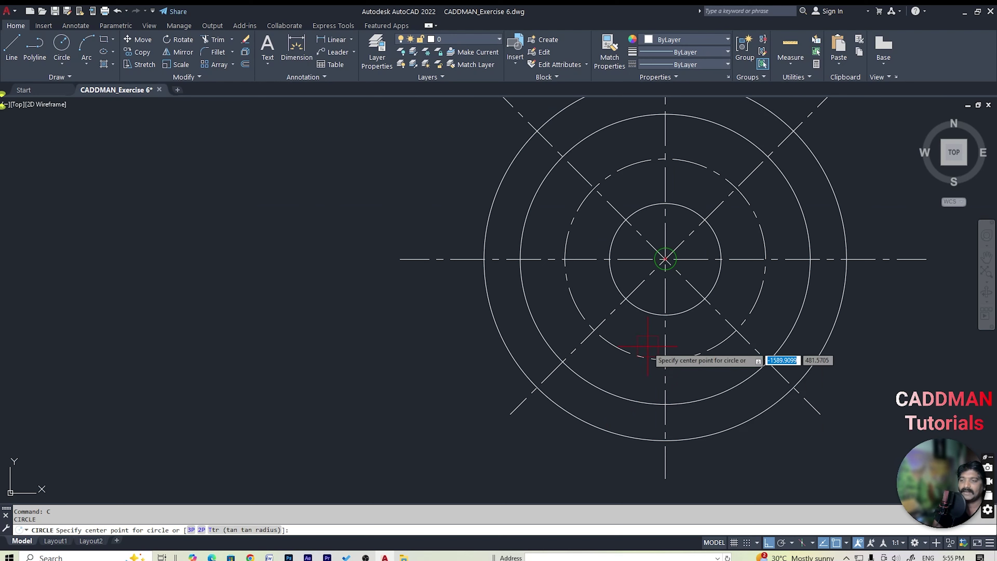
{"action": "left_click", "coordinate": [594, 330]}
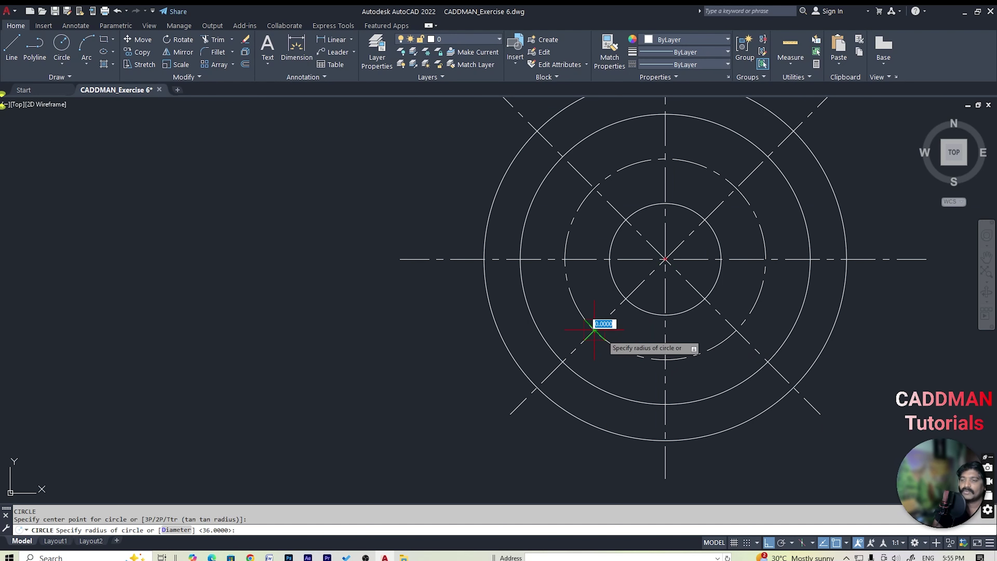
{"action": "scroll", "coordinate": [591, 329], "scroll_direction": "up", "scroll_amount": 2}
{"action": "scroll", "coordinate": [624, 265], "scroll_direction": "down", "scroll_amount": 2}
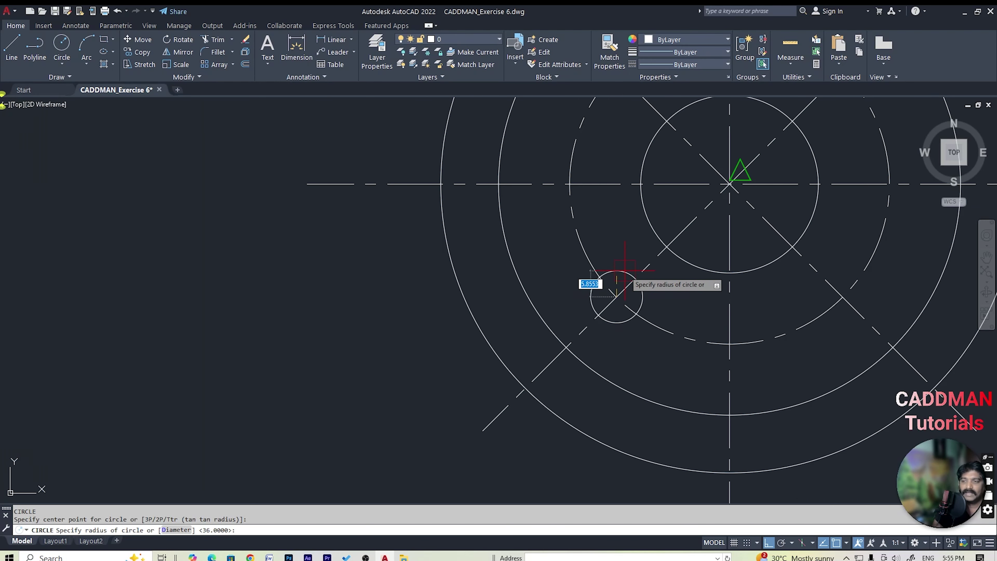
{"action": "type", "text": "R1"}
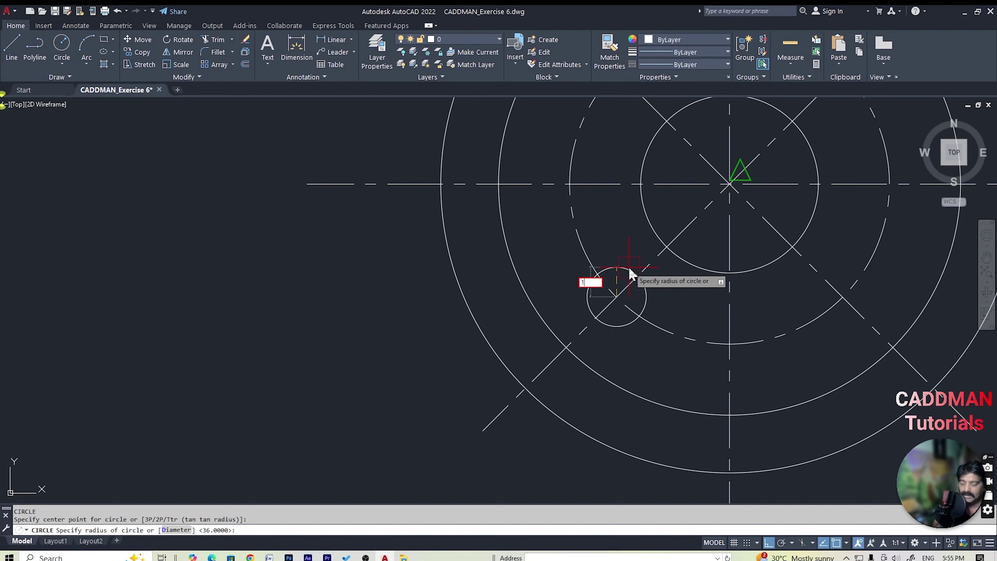
{"action": "type", "text": "6"}
{"action": "key", "text": "Return"}
{"action": "scroll", "coordinate": [645, 312], "scroll_direction": "down", "scroll_amount": 3}
{"action": "key", "text": "Escape"}
{"action": "key", "text": "Escape"}
{"action": "scroll", "coordinate": [662, 304], "scroll_direction": "up", "scroll_amount": 1}
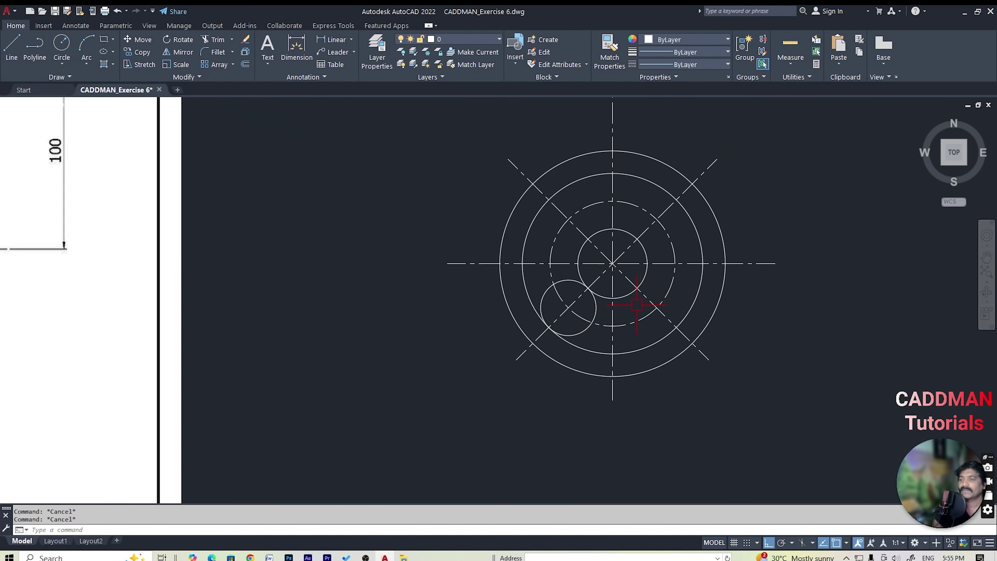
Draw a second circle of radius 16 where the lower-right diagonal centre line crosses the 72 diameter centre circle
{"action": "scroll", "coordinate": [628, 313], "scroll_direction": "up", "scroll_amount": 2}
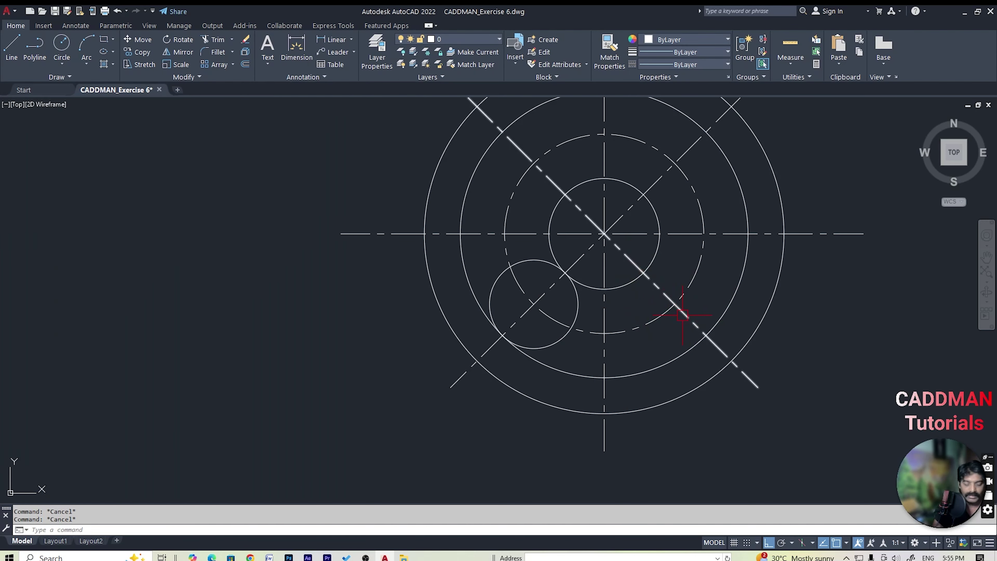
{"action": "key", "text": "Return"}
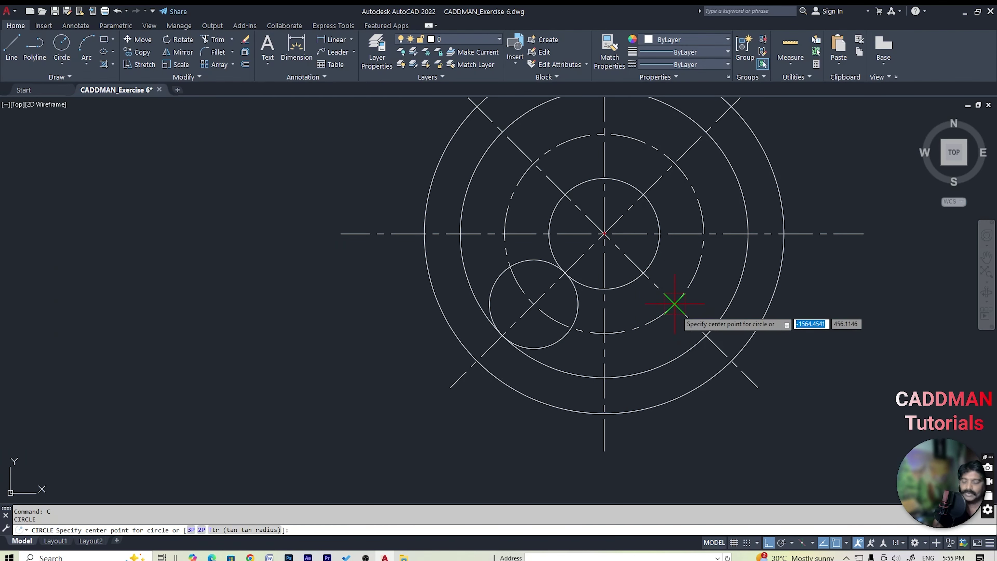
{"action": "left_click", "coordinate": [674, 303]}
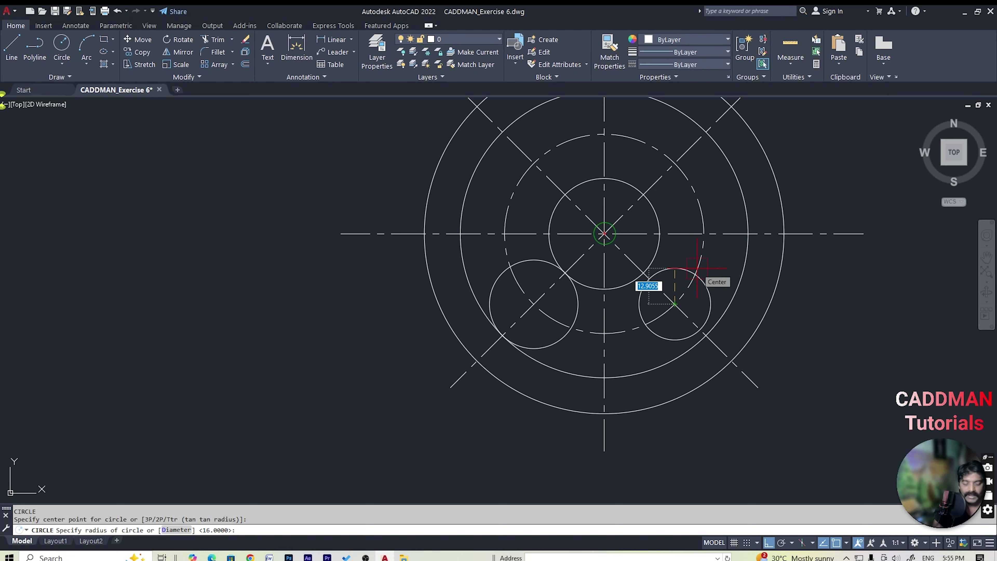
{"action": "type", "text": "16"}
{"action": "key", "text": "Return"}
{"action": "key", "text": "Escape"}
{"action": "key", "text": "Escape"}
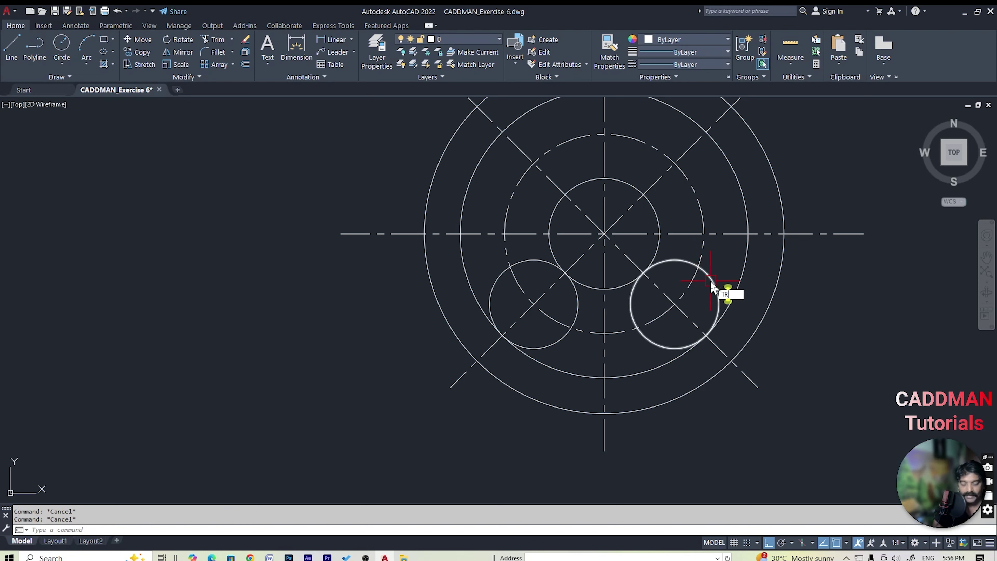
Trim the outer upper arcs of both radius 16 circles and the lower arc between them on the second-largest circle
{"action": "type", "text": "TR"}
{"action": "key", "text": "Return"}
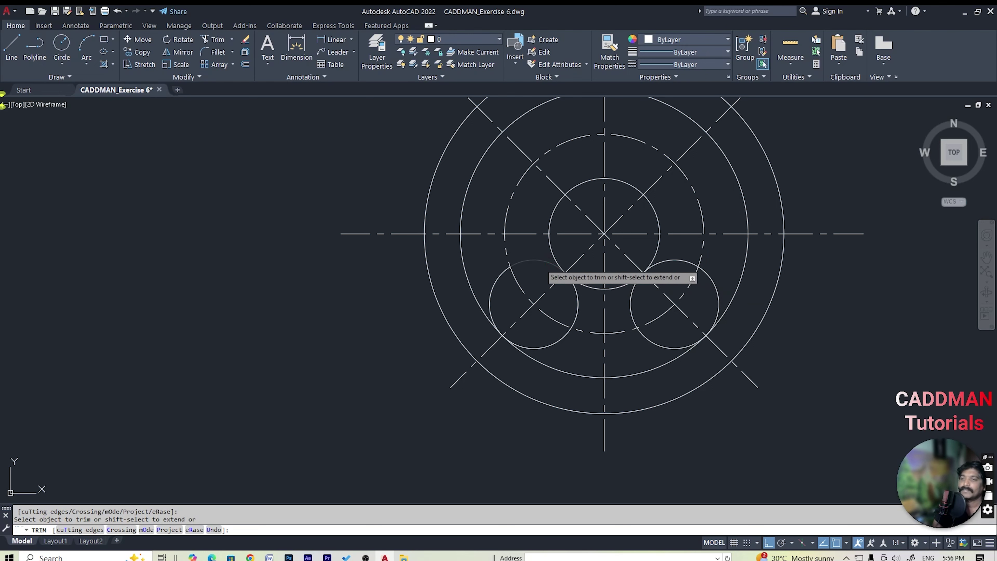
{"action": "left_click", "coordinate": [501, 276]}
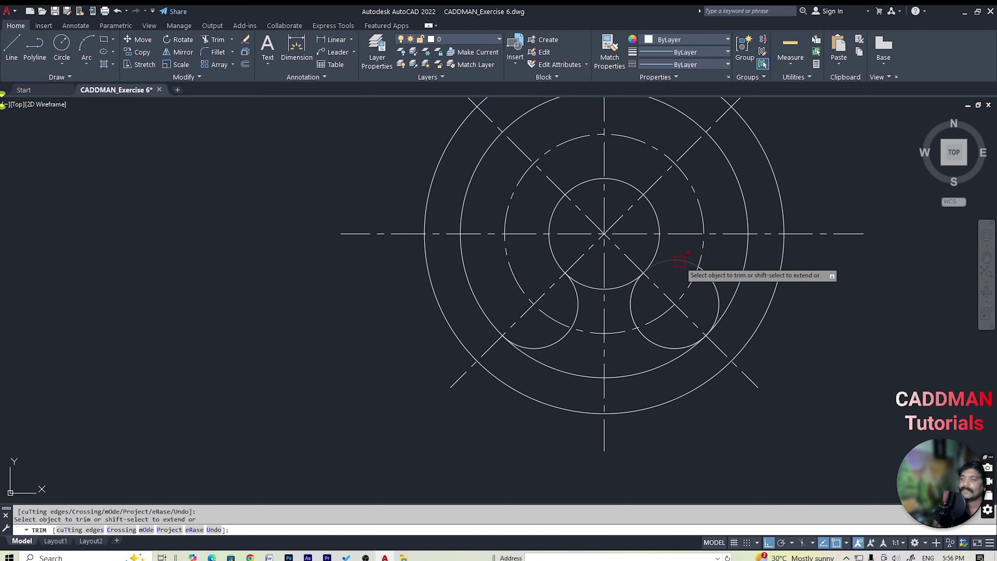
{"action": "left_click", "coordinate": [704, 282]}
{"action": "scroll", "coordinate": [684, 351], "scroll_direction": "down", "scroll_amount": 2}
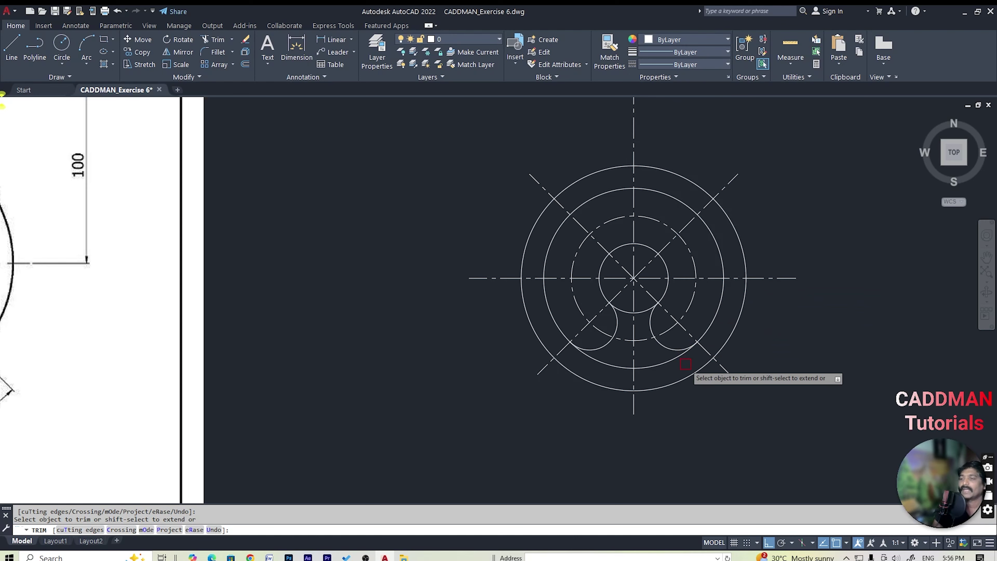
{"action": "key", "text": "Escape"}
{"action": "scroll", "coordinate": [630, 392], "scroll_direction": "down", "scroll_amount": 3}
{"action": "scroll", "coordinate": [622, 352], "scroll_direction": "up", "scroll_amount": 3}
{"action": "key", "text": "Escape"}
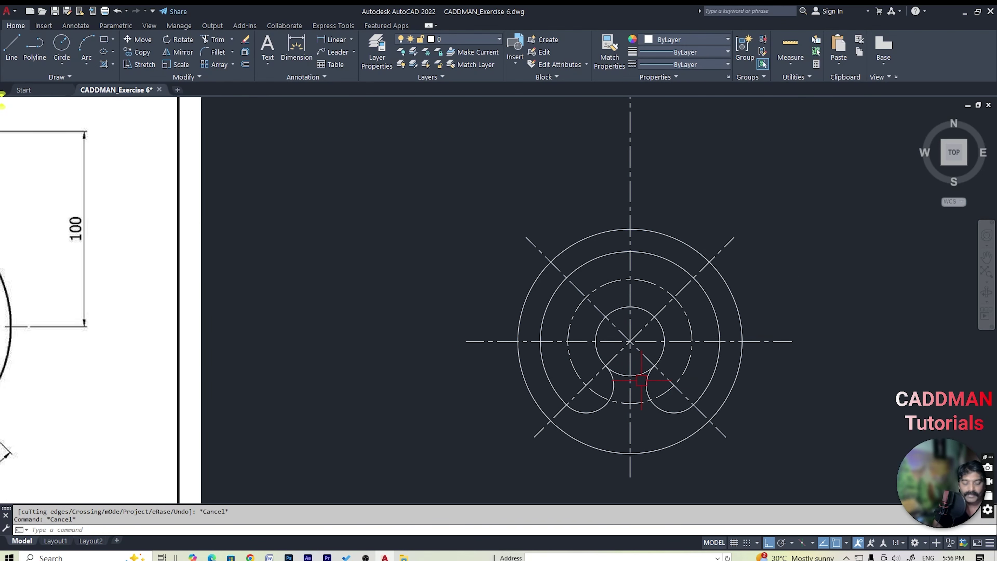
Trim the bottom arc of the innermost circle between the two radius 16 arcs to open the slot profile
{"action": "type", "text": "TR"}
{"action": "key", "text": "Return"}
{"action": "scroll", "coordinate": [631, 397], "scroll_direction": "down", "scroll_amount": 4}
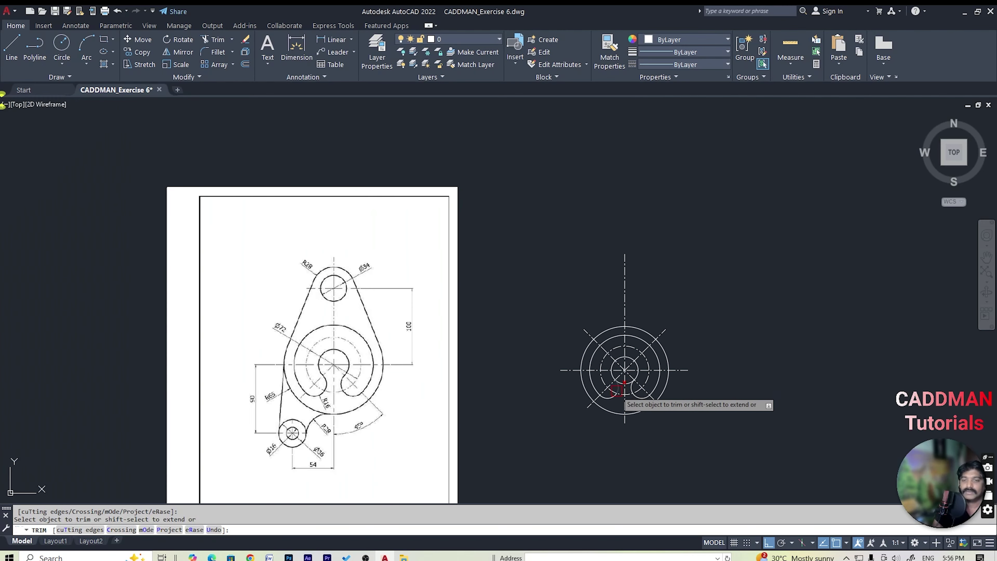
{"action": "scroll", "coordinate": [629, 367], "scroll_direction": "up", "scroll_amount": 8}
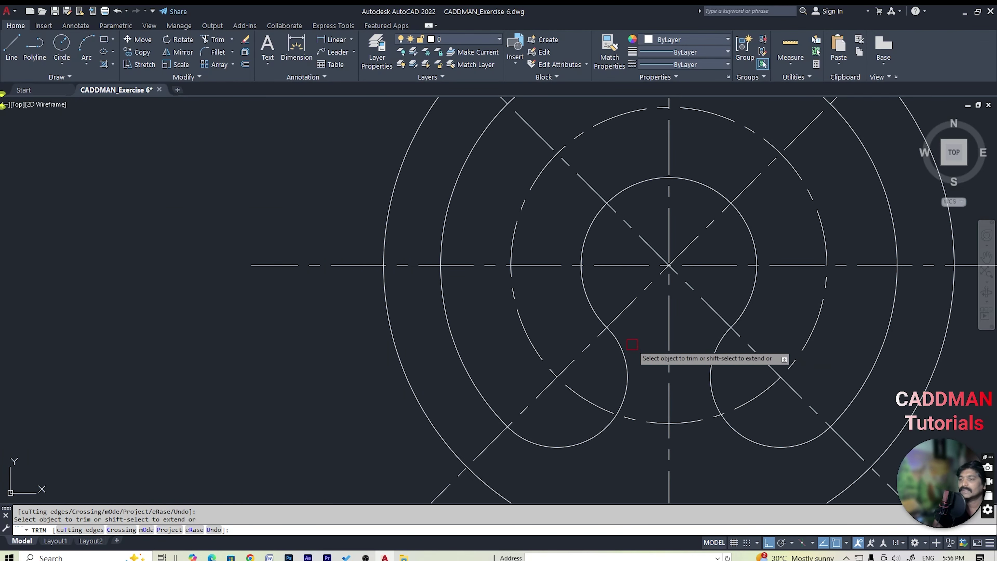
{"action": "scroll", "coordinate": [667, 359], "scroll_direction": "down", "scroll_amount": 8}
{"action": "key", "text": "Escape"}
{"action": "key", "text": "Escape"}
{"action": "scroll", "coordinate": [683, 359], "scroll_direction": "up", "scroll_amount": 3}
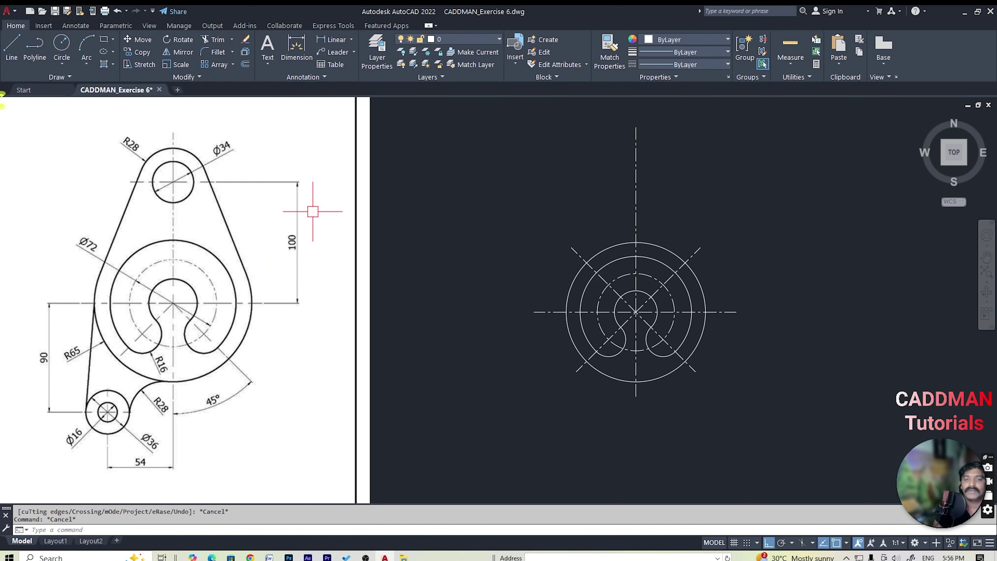
{"action": "key", "text": "Escape"}
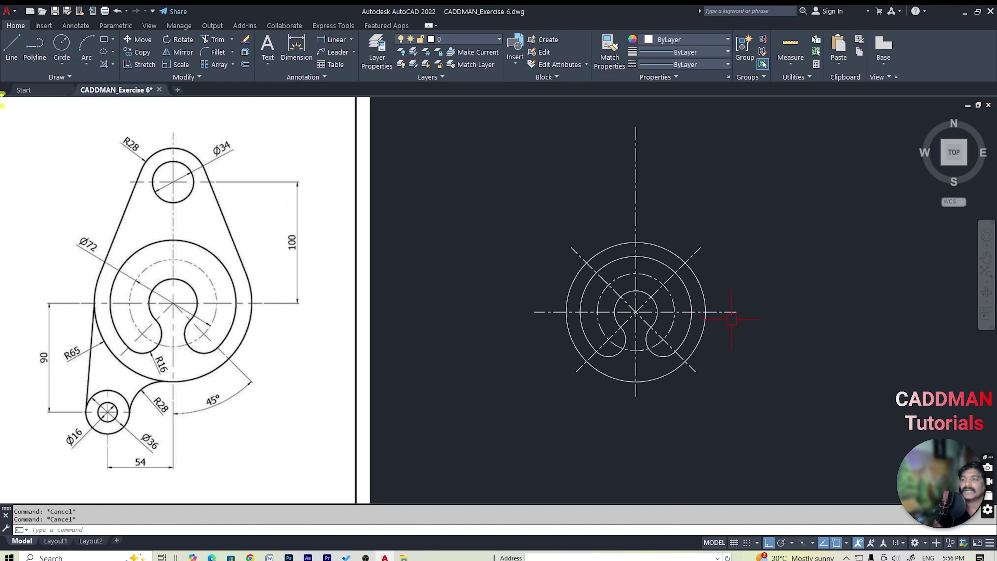
Offset the horizontal centre line 100 upward to locate the upper hole's centre
{"action": "type", "text": "O10"}
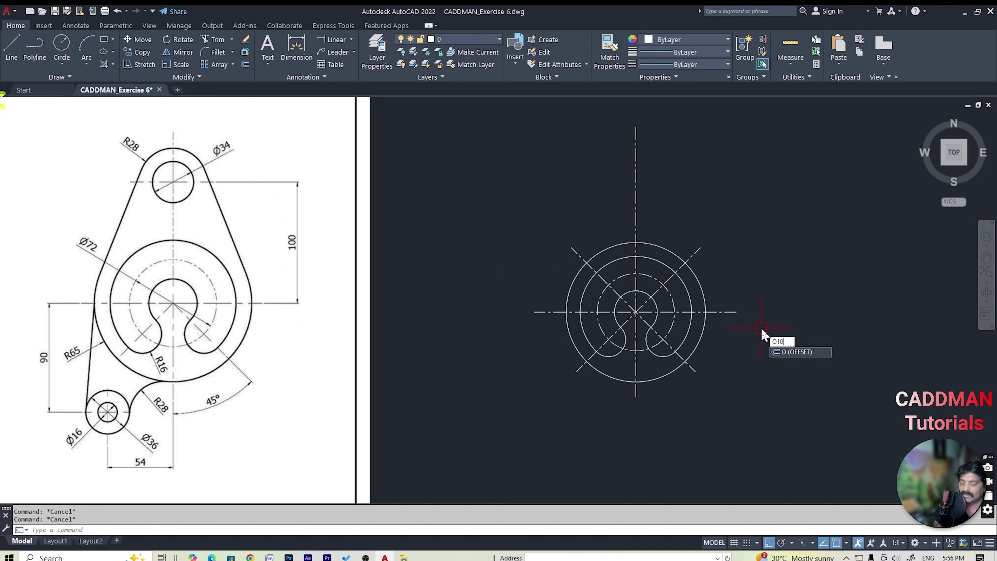
{"action": "type", "text": "0"}
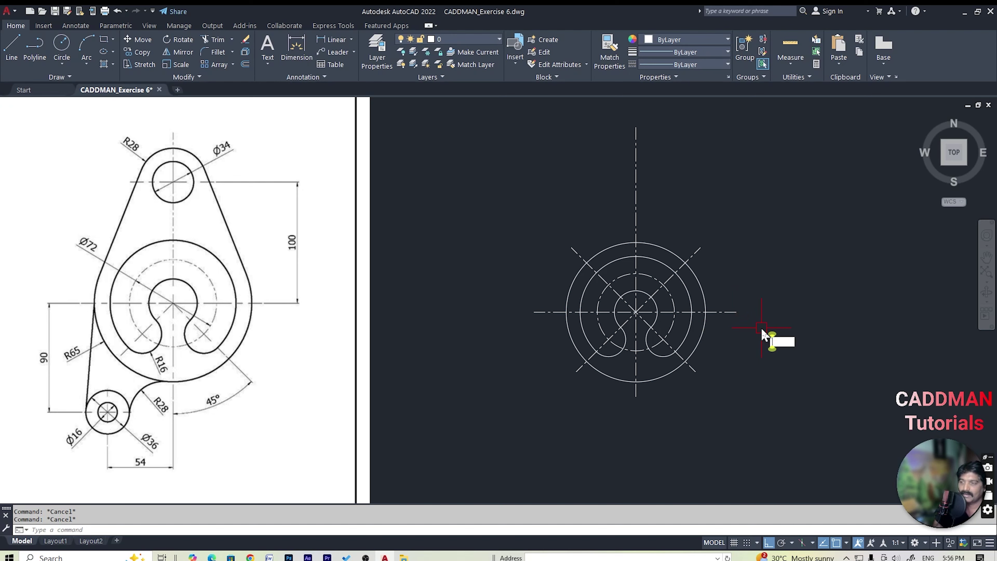
{"action": "type", "text": "o"}
{"action": "key", "text": "Return"}
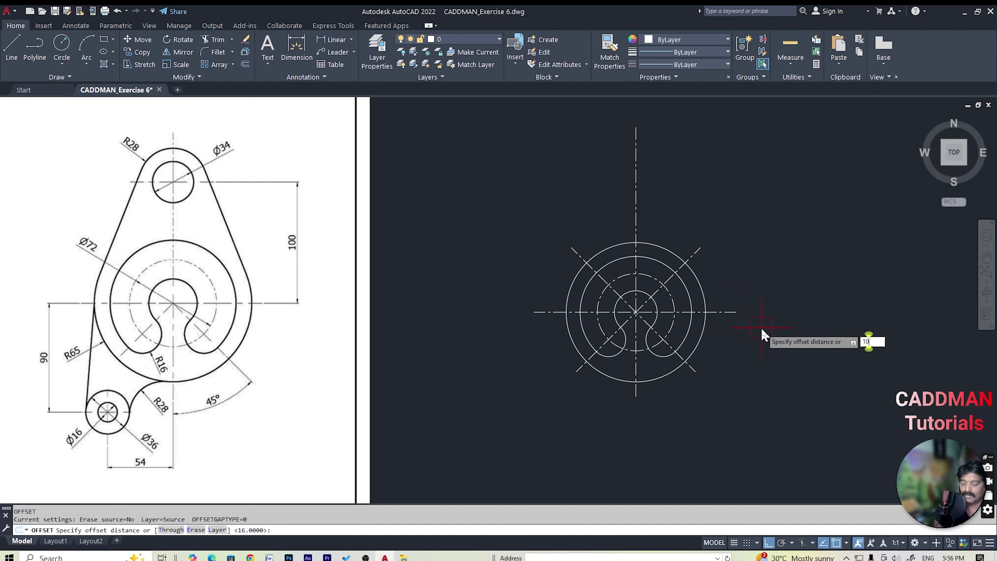
{"action": "key", "text": "Return"}
{"action": "left_click", "coordinate": [731, 312]}
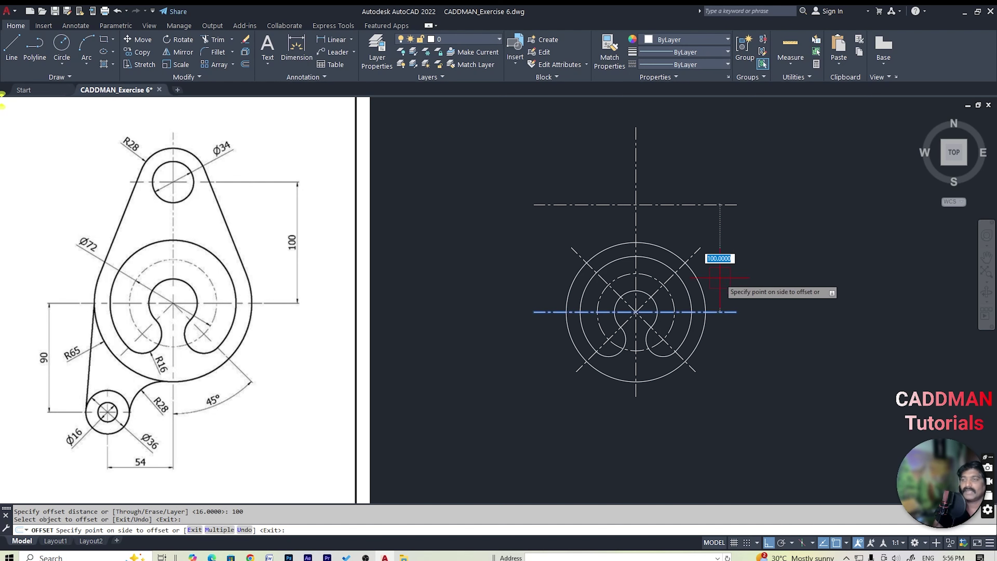
{"action": "key", "text": "Escape"}
{"action": "key", "text": "Escape"}
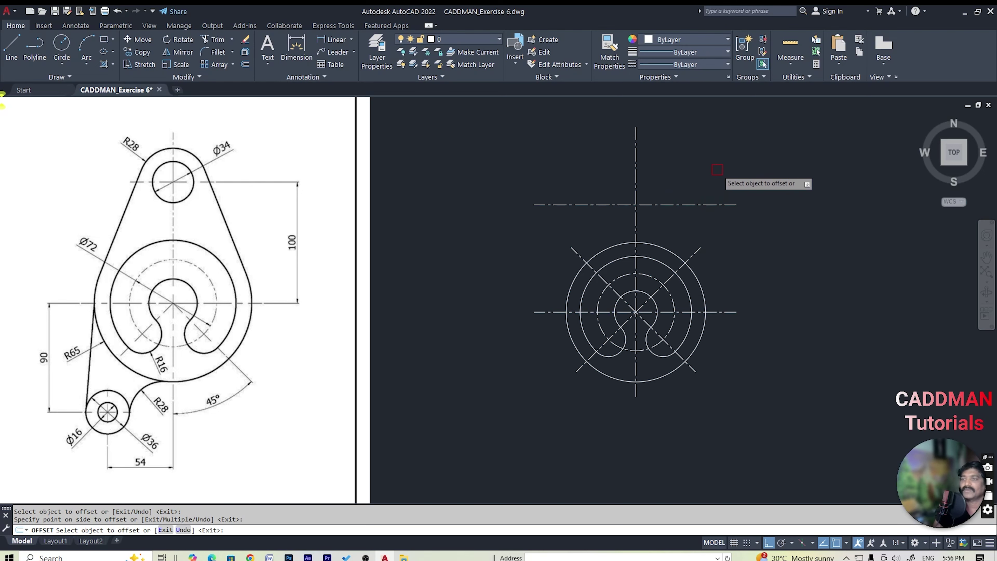
Break off the upper end of the vertical centre line a short distance above the offset horizontal centre line
{"action": "key", "text": "Return"}
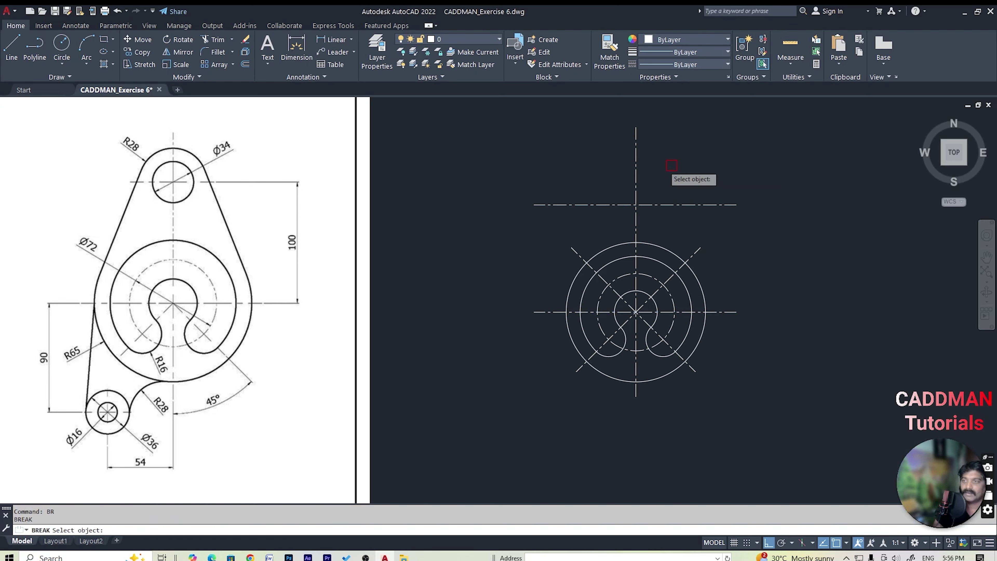
{"action": "left_click", "coordinate": [635, 183]}
{"action": "left_click", "coordinate": [635, 128]}
Break off both outer ends of the upper horizontal centre line to shorten it around the vertical centre line
{"action": "key", "text": "Return"}
{"action": "left_click", "coordinate": [686, 205]}
{"action": "left_click", "coordinate": [753, 202]}
{"action": "key", "text": "Escape"}
{"action": "key", "text": "Return"}
{"action": "left_click", "coordinate": [595, 206]}
{"action": "left_click", "coordinate": [443, 210]}
{"action": "key", "text": "Escape"}
{"action": "key", "text": "Escape"}
{"action": "scroll", "coordinate": [606, 244], "scroll_direction": "down", "scroll_amount": 2}
{"action": "scroll", "coordinate": [616, 216], "scroll_direction": "up", "scroll_amount": 2}
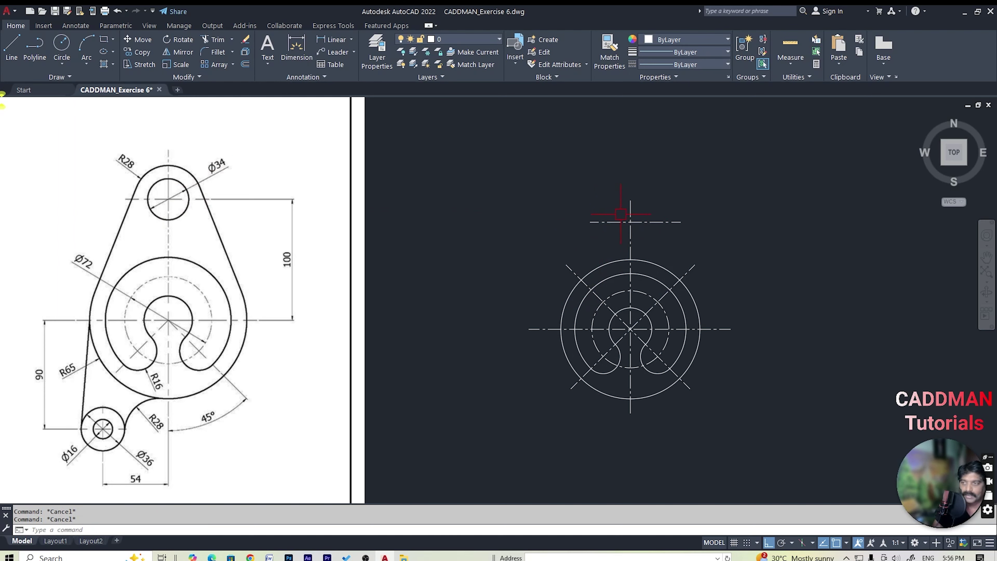
Draw a circle of diameter 34 centred at the intersection of the upper horizontal and vertical centre lines
{"action": "type", "text": "c"}
{"action": "key", "text": "Return"}
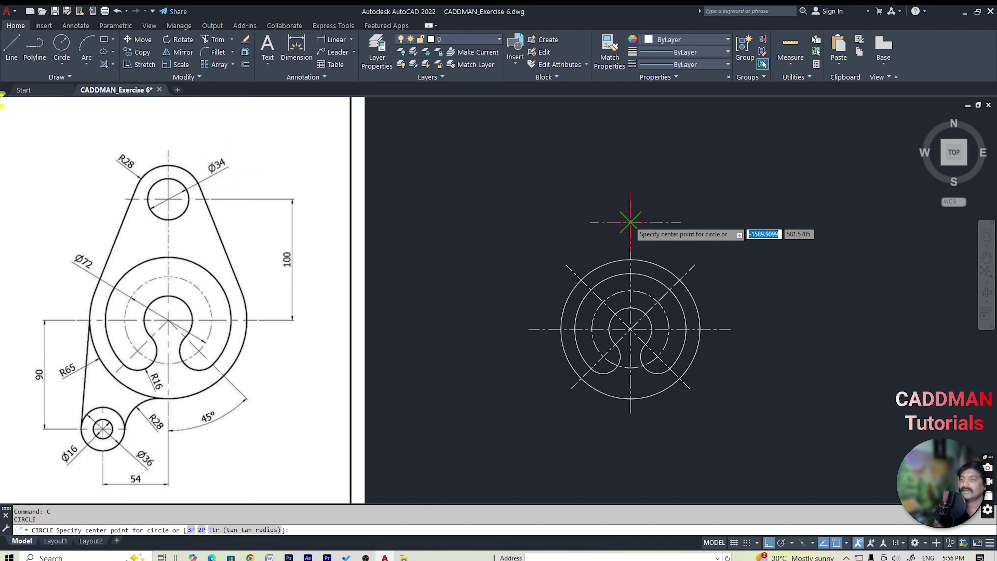
{"action": "left_click", "coordinate": [630, 222]}
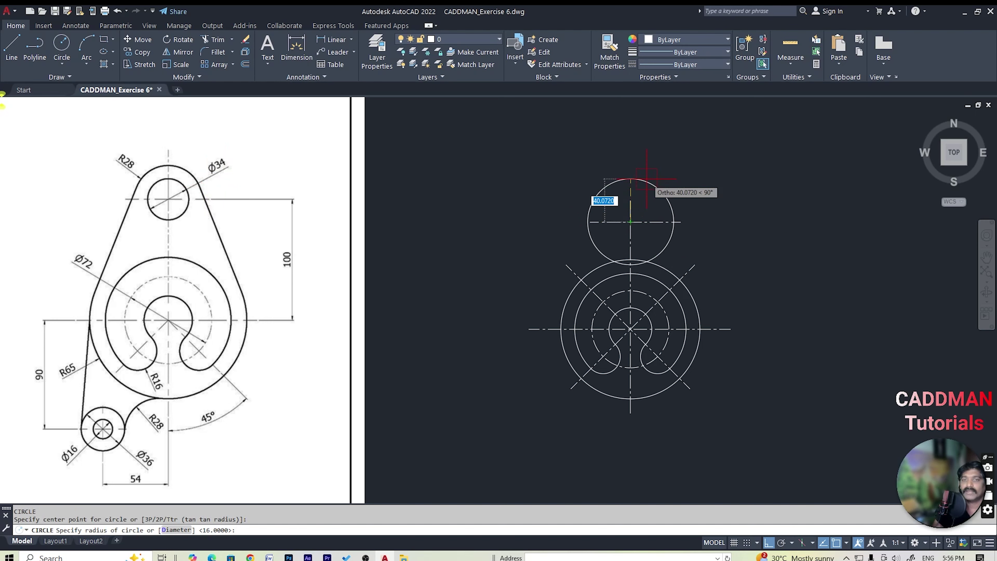
{"action": "type", "text": "d"}
{"action": "key", "text": "Return"}
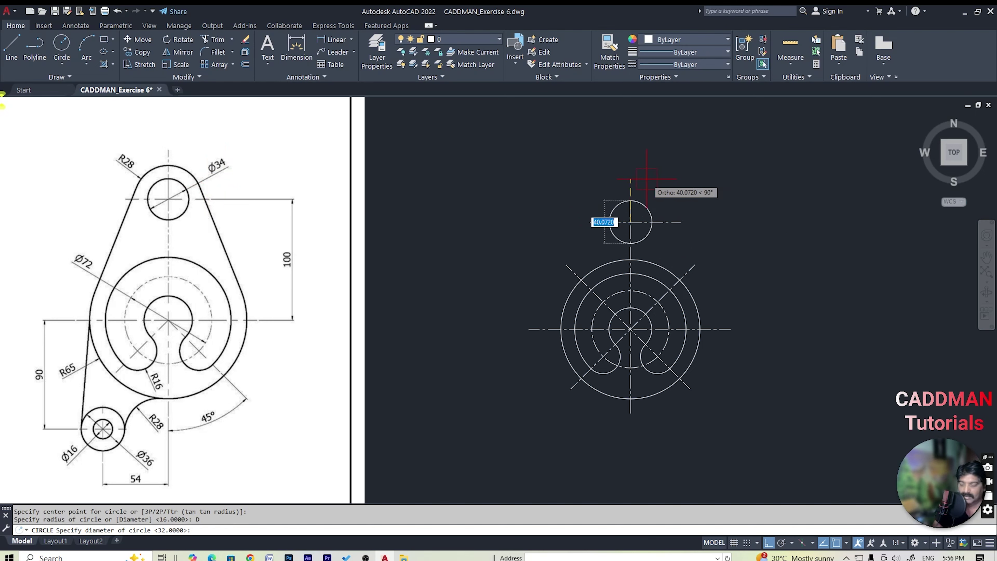
{"action": "type", "text": "34"}
{"action": "key", "text": "Return"}
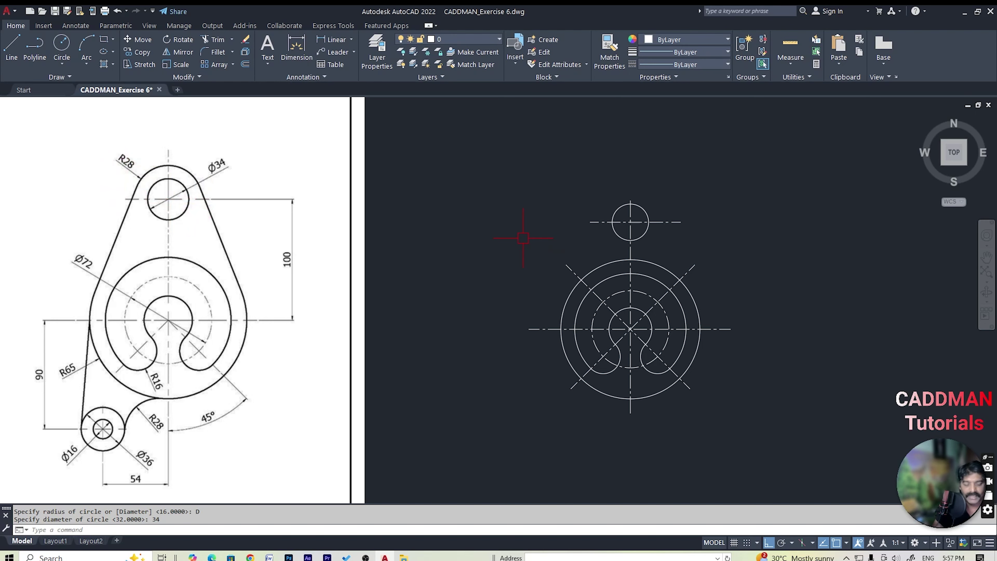
Draw a circle of radius 28 concentric with the 34 diameter upper hole
{"action": "type", "text": "c"}
{"action": "key", "text": "Return"}
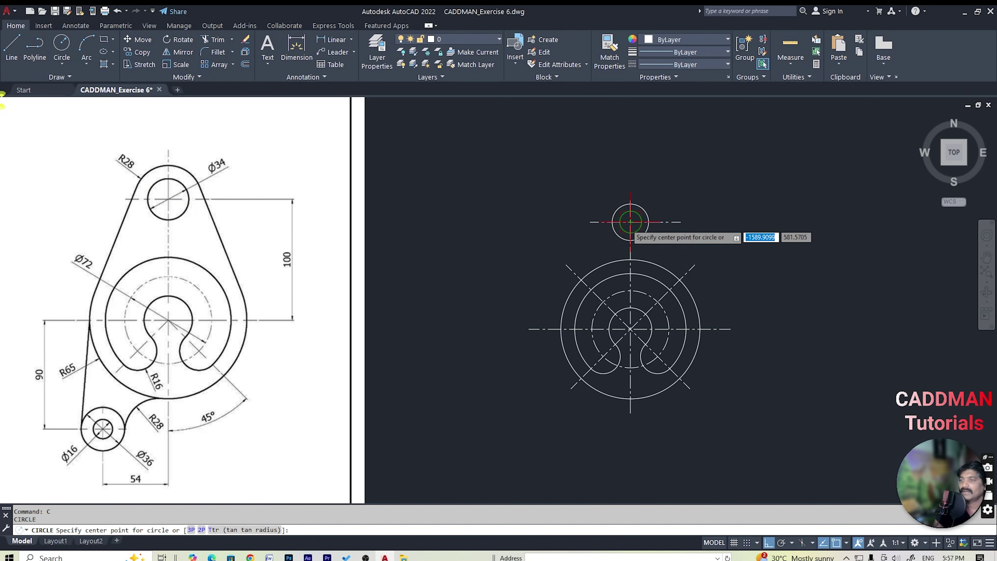
{"action": "left_click", "coordinate": [630, 222]}
{"action": "type", "text": "R"}
{"action": "key", "text": "Return"}
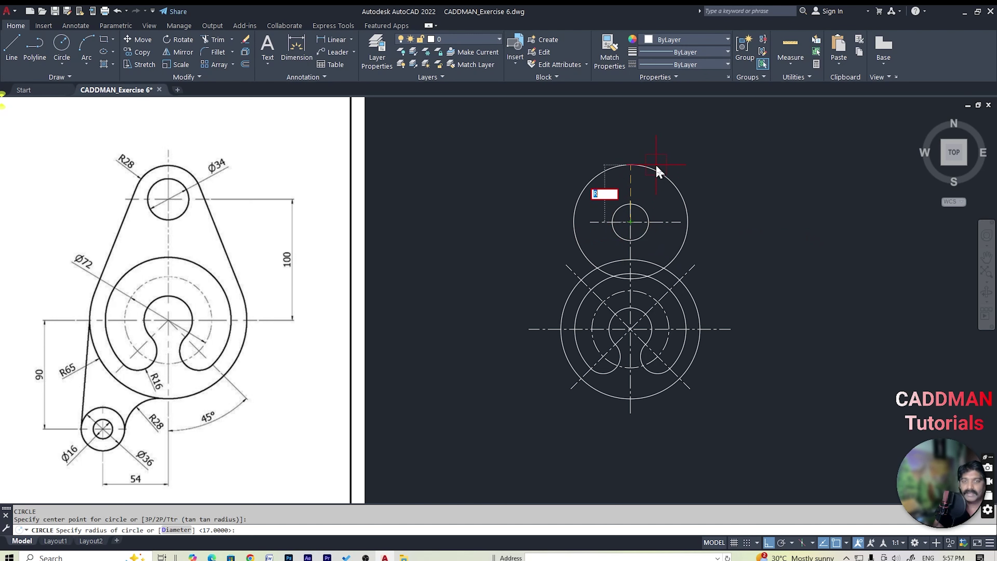
{"action": "type", "text": "28"}
{"action": "key", "text": "Return"}
{"action": "key", "text": "Escape"}
{"action": "key", "text": "Escape"}
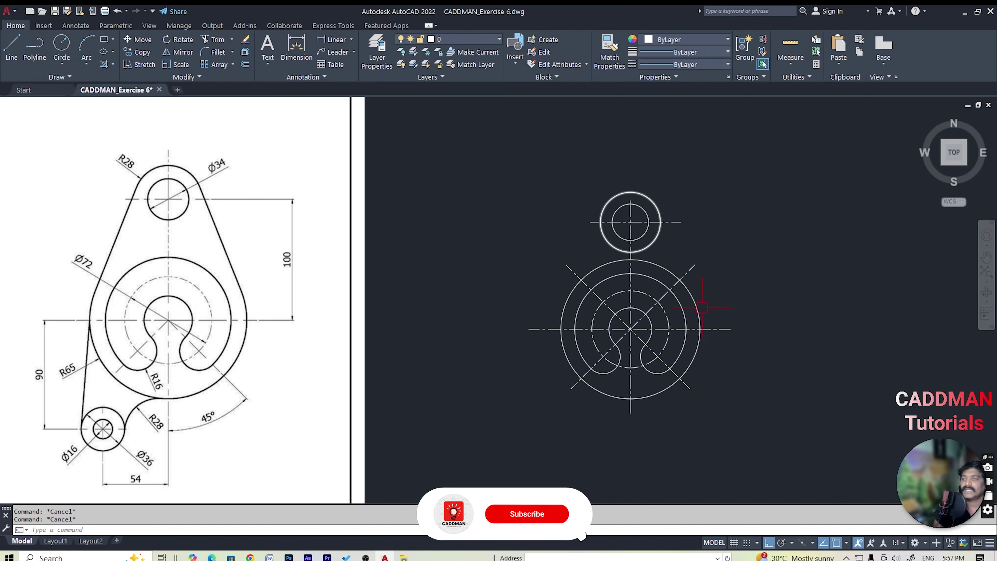
Draw a line tangent to the left sides of the R28 circle and the large outer circle
{"action": "type", "text": "L"}
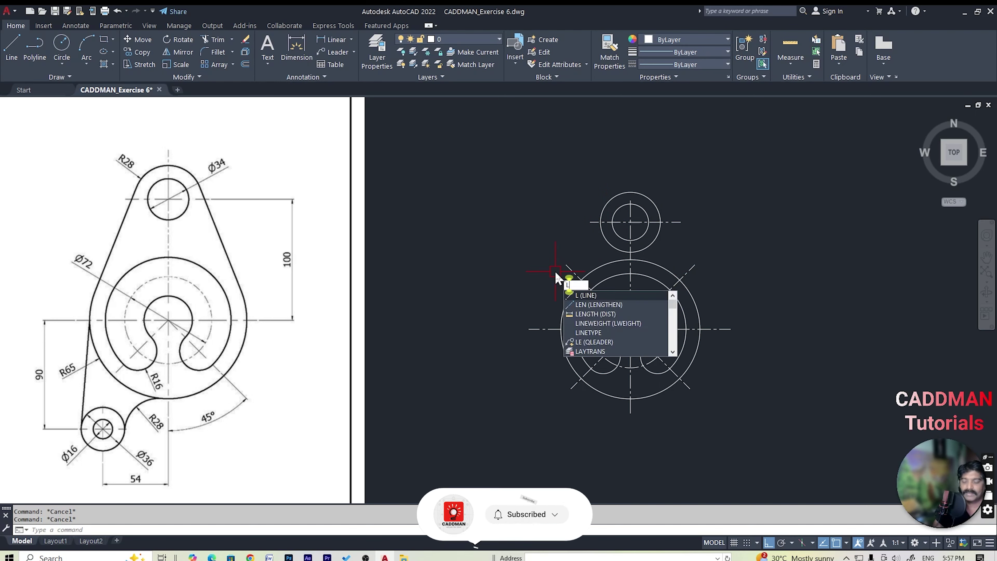
{"action": "key", "text": "Return"}
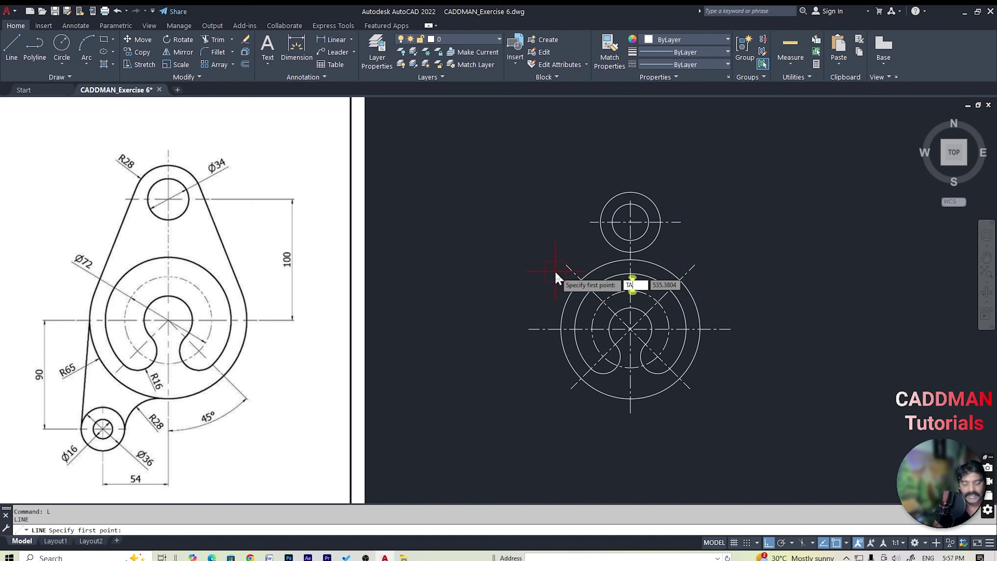
{"action": "type", "text": "TAN"}
{"action": "key", "text": "Return"}
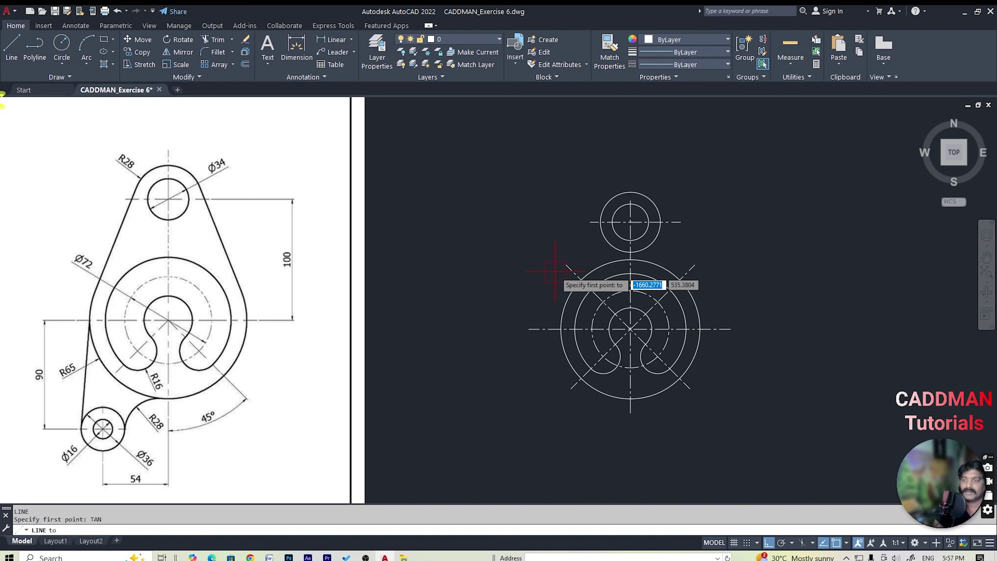
{"action": "left_click", "coordinate": [596, 217]}
{"action": "scroll", "coordinate": [578, 275], "scroll_direction": "up", "scroll_amount": 6}
{"action": "scroll", "coordinate": [561, 281], "scroll_direction": "down", "scroll_amount": 2}
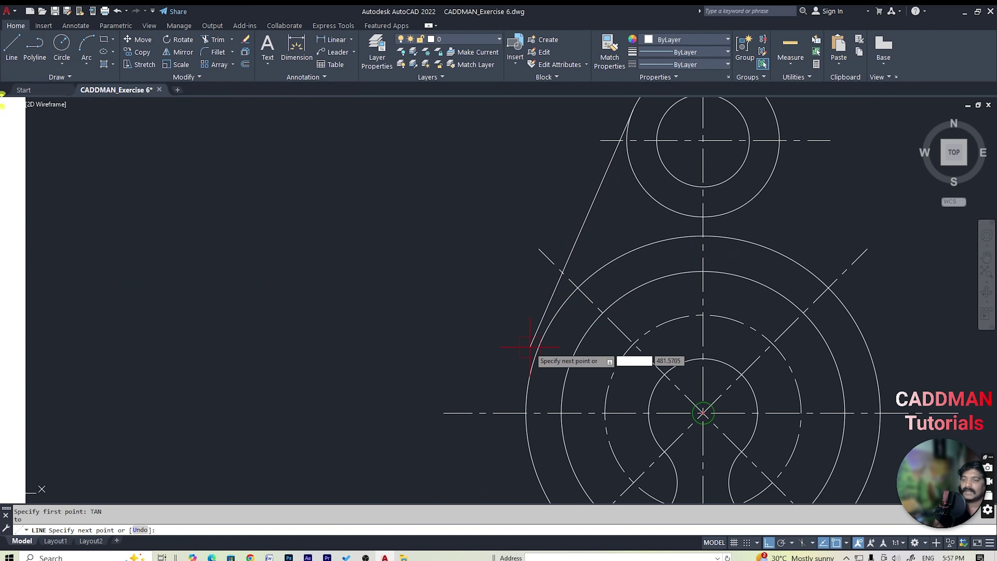
{"action": "type", "text": "TAN"}
{"action": "key", "text": "Escape"}
{"action": "key", "text": "Escape"}
{"action": "scroll", "coordinate": [585, 305], "scroll_direction": "down", "scroll_amount": 4}
{"action": "scroll", "coordinate": [585, 281], "scroll_direction": "down", "scroll_amount": 2}
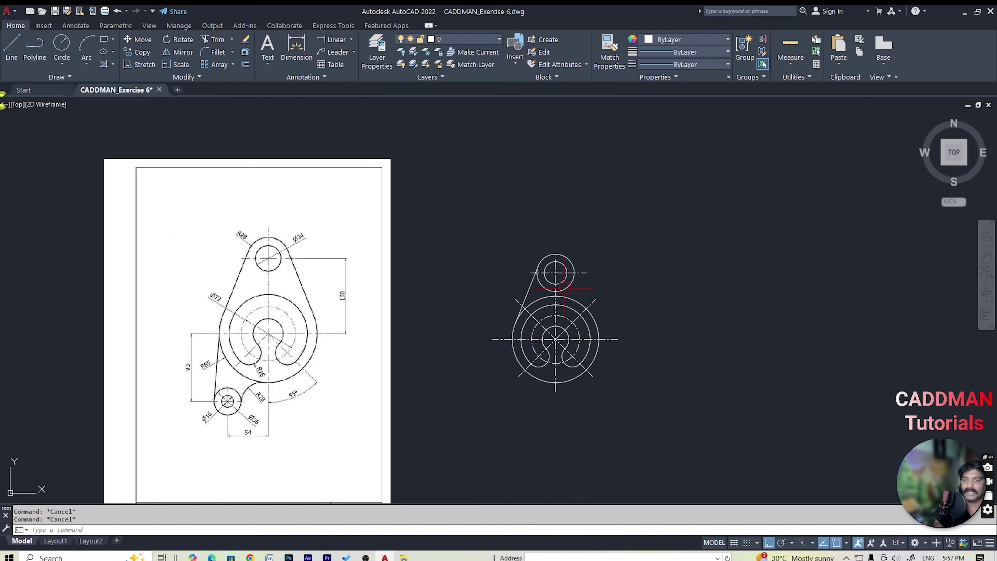
Draw a line tangent to the right sides of the R28 circle and the large outer circle
{"action": "scroll", "coordinate": [567, 276], "scroll_direction": "up", "scroll_amount": 2}
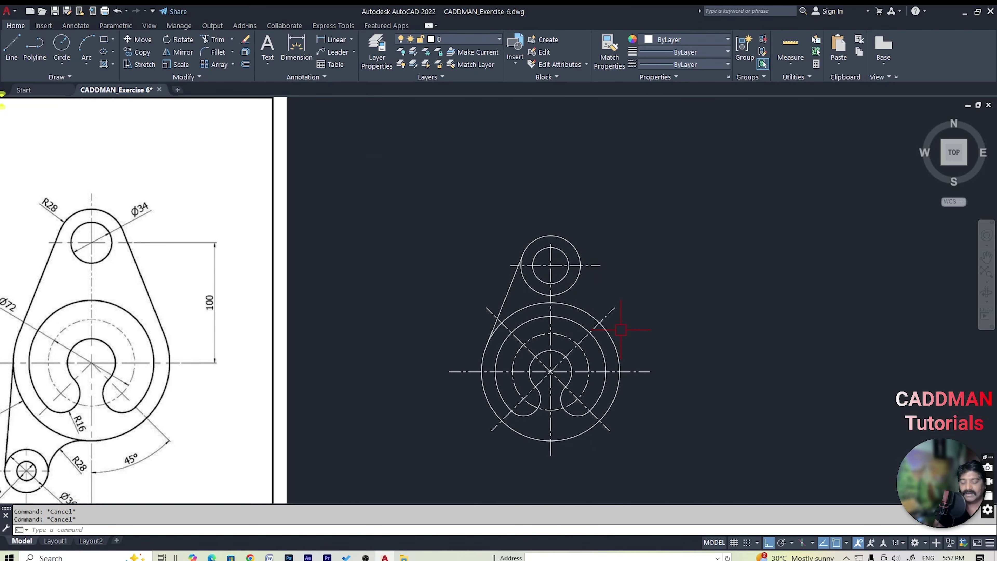
{"action": "key", "text": "Return"}
{"action": "type", "text": "TAN"}
{"action": "key", "text": "Return"}
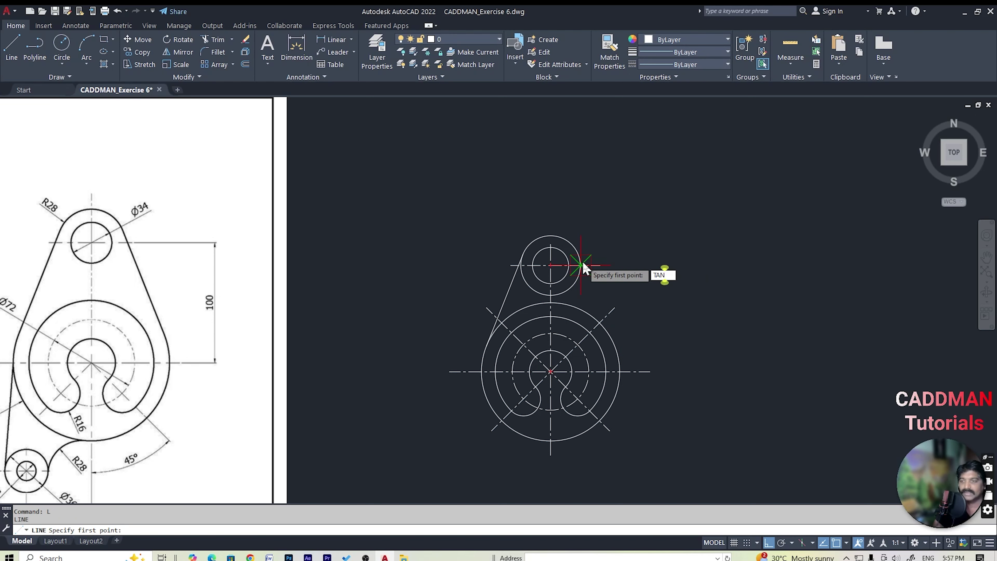
{"action": "left_click", "coordinate": [582, 260]}
{"action": "scroll", "coordinate": [604, 332], "scroll_direction": "up", "scroll_amount": 4}
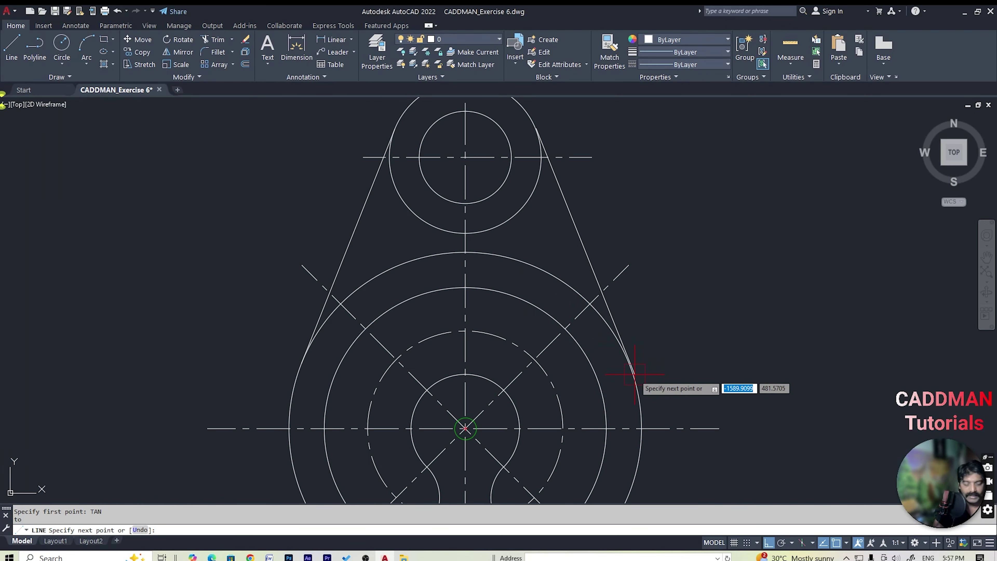
{"action": "type", "text": "TAN"}
{"action": "key", "text": "Return"}
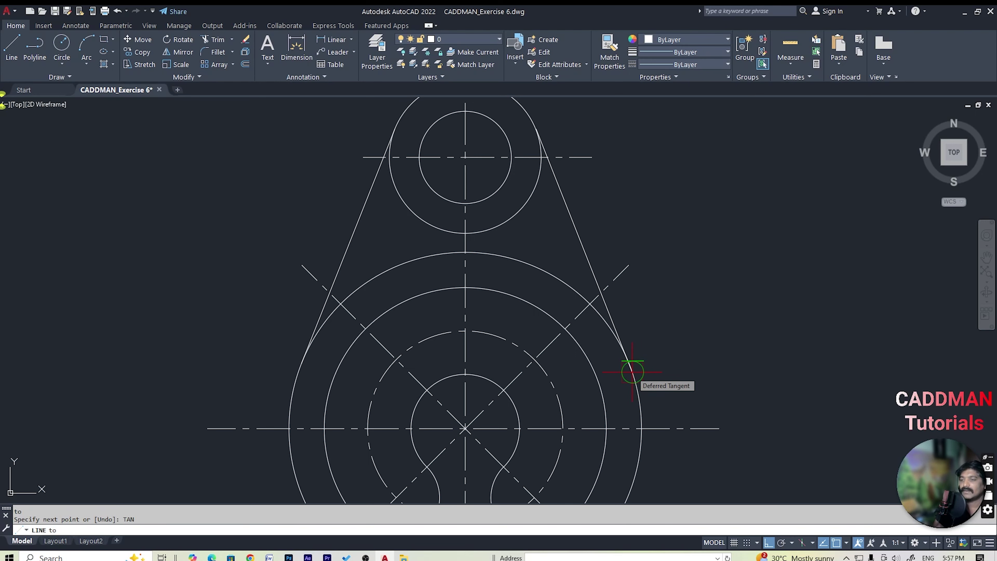
{"action": "left_click", "coordinate": [632, 371]}
{"action": "key", "text": "Escape"}
{"action": "scroll", "coordinate": [683, 316], "scroll_direction": "down", "scroll_amount": 4}
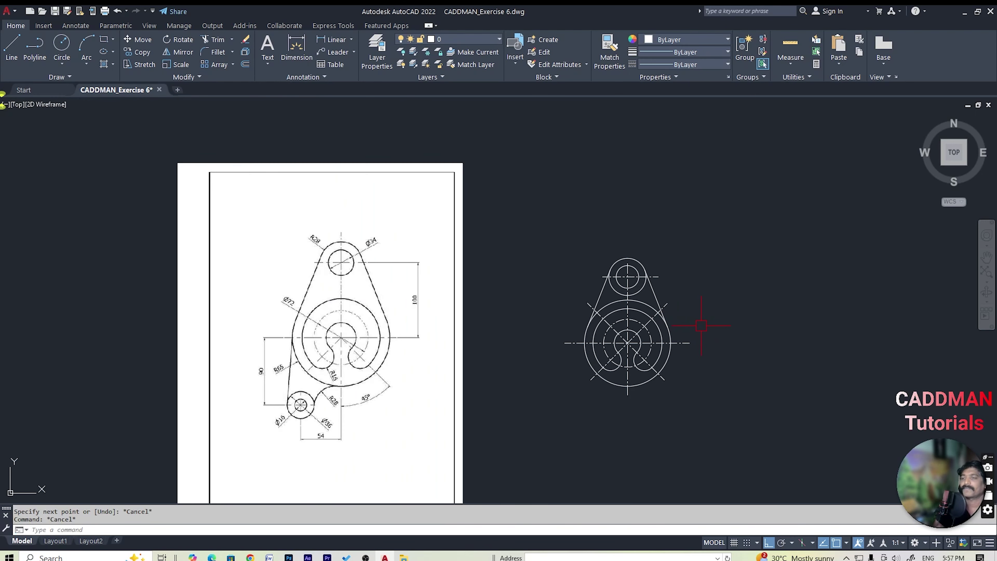
Trim the large outer circle's upper arc between the two tangent lines and erase its leftover piece
{"action": "type", "text": "TR"}
{"action": "key", "text": "Return"}
{"action": "scroll", "coordinate": [569, 319], "scroll_direction": "up", "scroll_amount": 6}
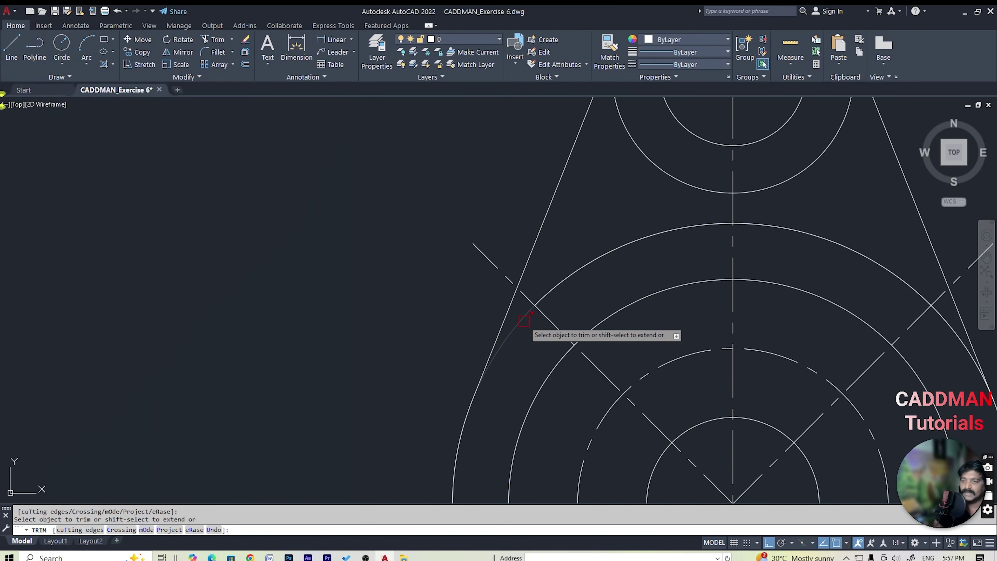
{"action": "scroll", "coordinate": [524, 321], "scroll_direction": "down", "scroll_amount": 5}
{"action": "left_click", "coordinate": [863, 302]}
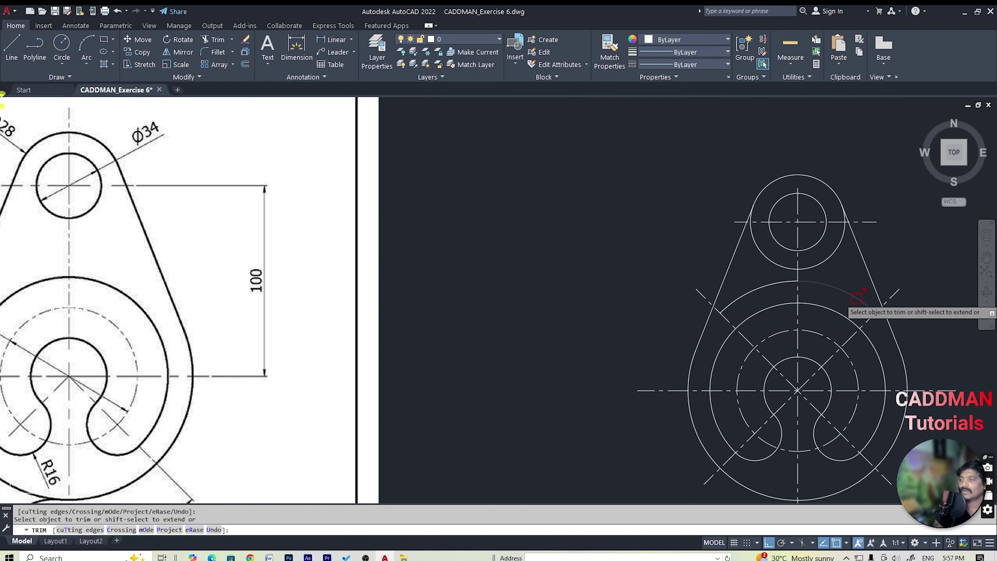
{"action": "key", "text": "Escape"}
{"action": "left_click", "coordinate": [765, 286]}
{"action": "key", "text": "Escape"}
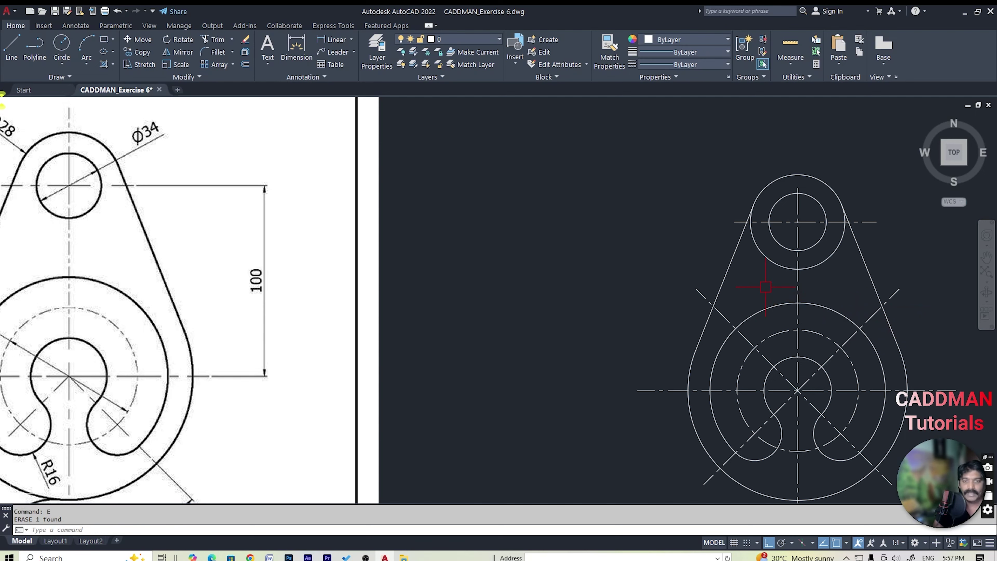
Trim the lower part of the R28 circle between the two tangent lines, leaving only the rounded upper end
{"action": "scroll", "coordinate": [770, 279], "scroll_direction": "down", "scroll_amount": 3}
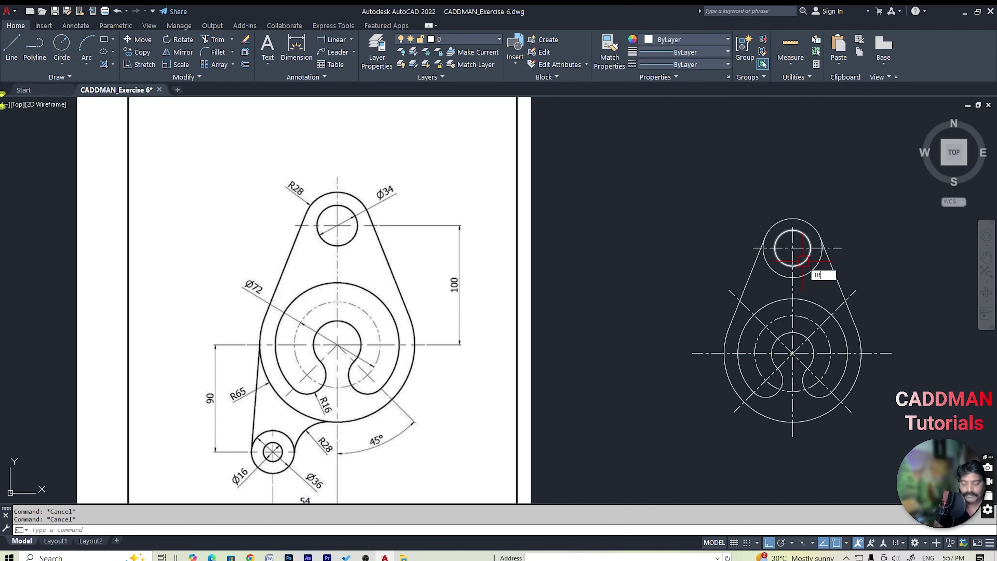
{"action": "type", "text": "TR"}
{"action": "key", "text": "Return"}
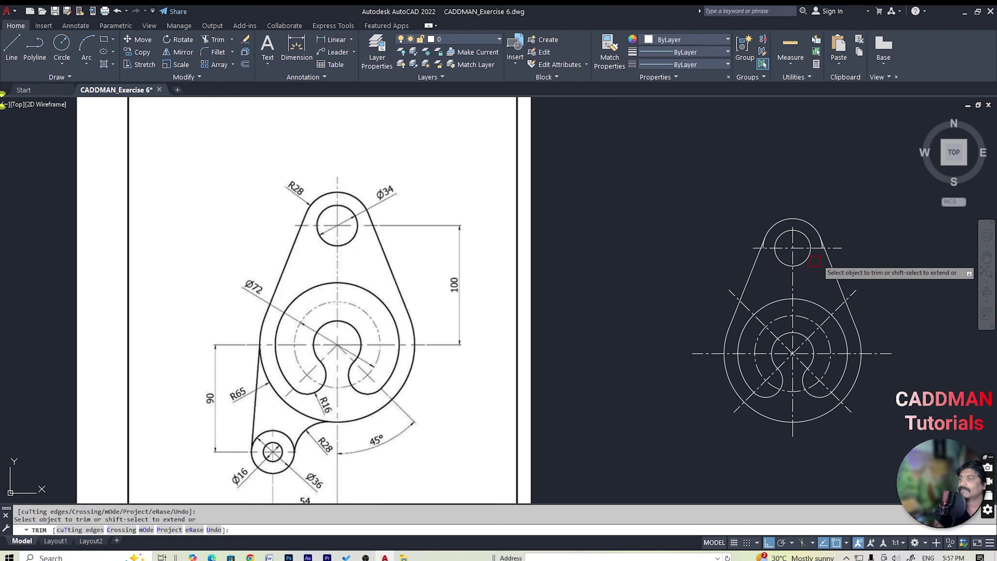
{"action": "scroll", "coordinate": [816, 261], "scroll_direction": "up", "scroll_amount": 10}
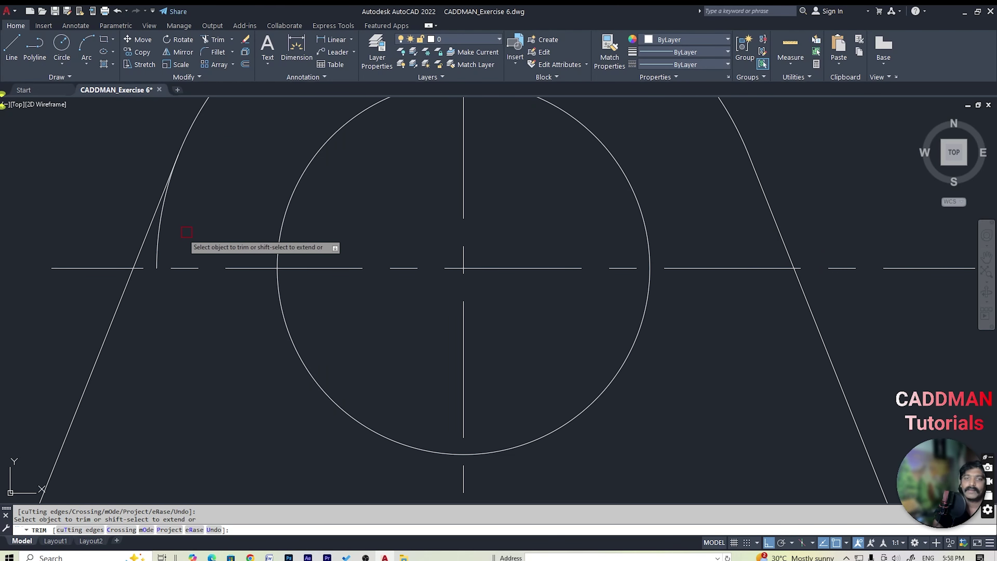
{"action": "scroll", "coordinate": [624, 243], "scroll_direction": "down", "scroll_amount": 10}
{"action": "key", "text": "Escape"}
{"action": "key", "text": "Escape"}
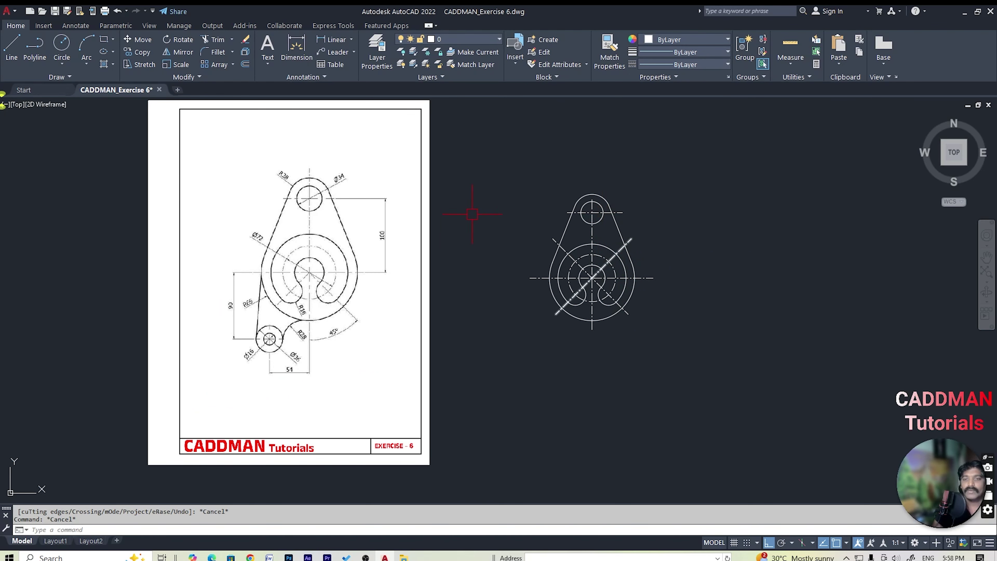
Offset the vertical centre line 54 to the left to locate the small lower boss
{"action": "scroll", "coordinate": [201, 312], "scroll_direction": "up", "scroll_amount": 2}
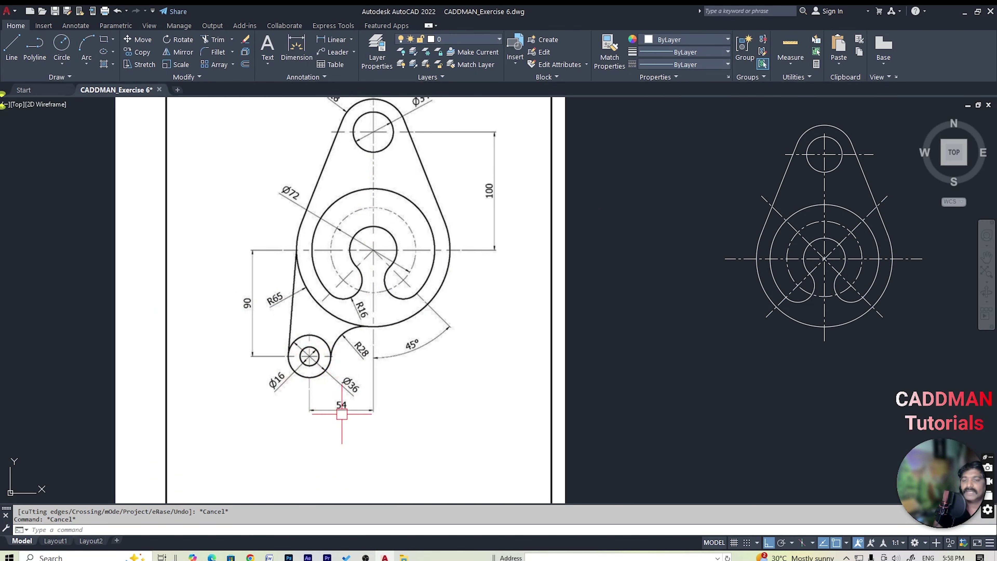
{"action": "scroll", "coordinate": [364, 411], "scroll_direction": "down", "scroll_amount": 2}
{"action": "scroll", "coordinate": [450, 388], "scroll_direction": "up", "scroll_amount": 2}
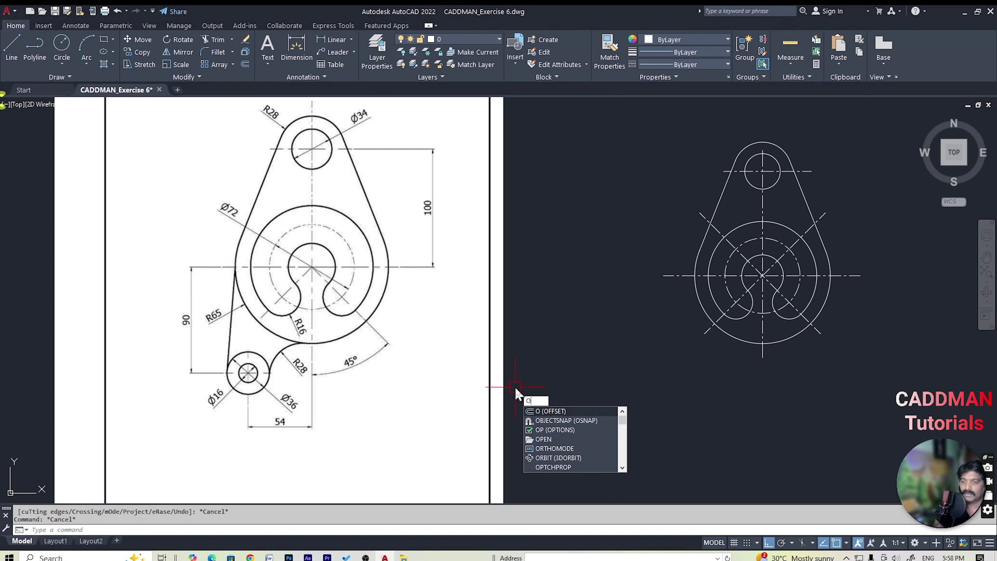
{"action": "key", "text": "Return"}
{"action": "type", "text": "54"}
{"action": "key", "text": "Return"}
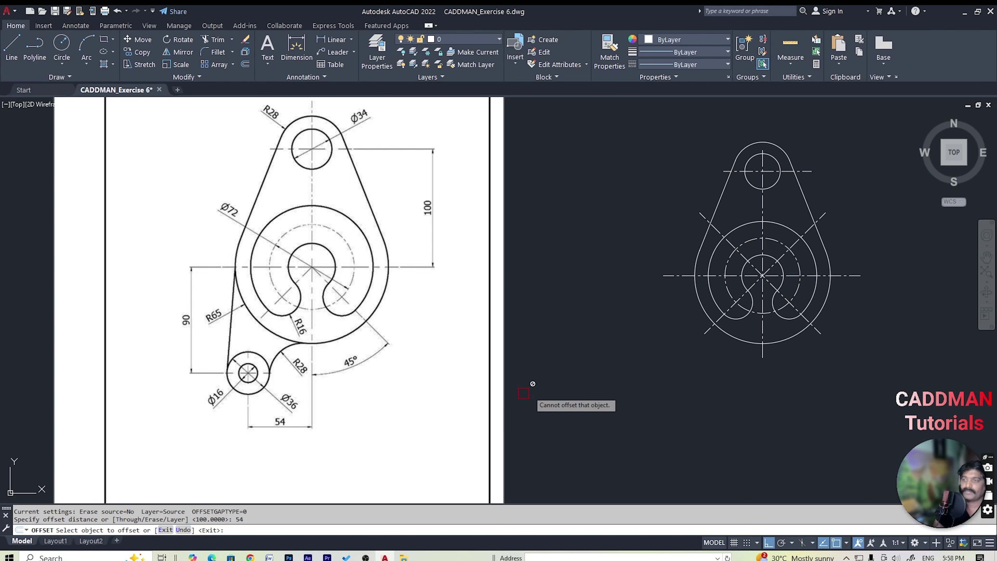
{"action": "left_click", "coordinate": [762, 220]}
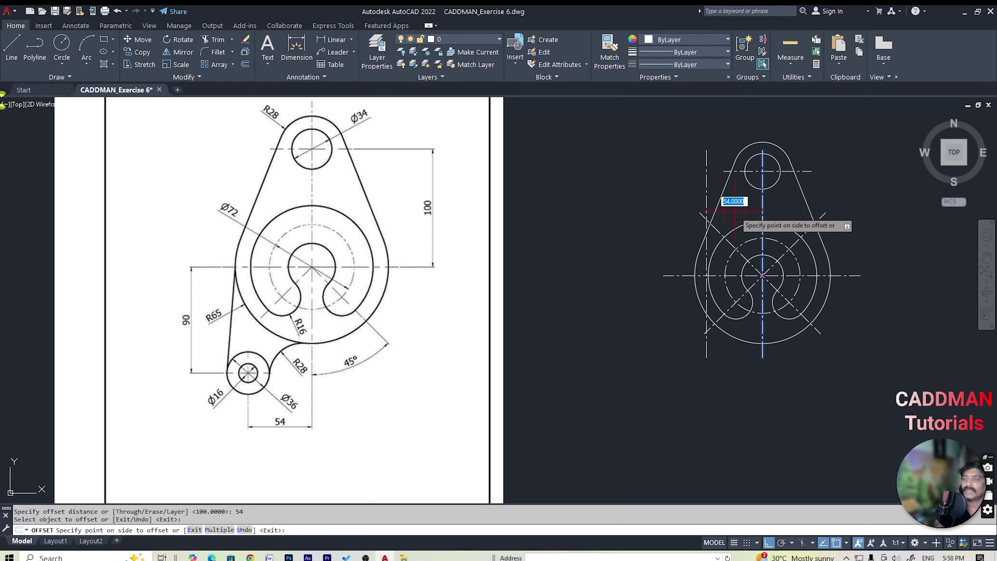
{"action": "key", "text": "Escape"}
{"action": "key", "text": "Escape"}
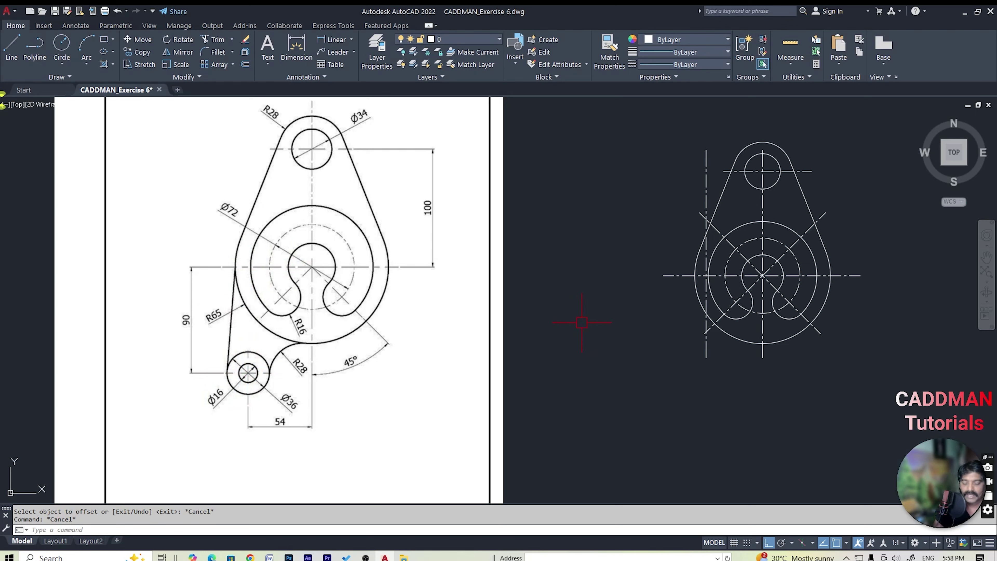
Offset the main horizontal centre line 90 downward to locate the lower boss's centre
{"action": "type", "text": "o"}
{"action": "key", "text": "Return"}
{"action": "type", "text": "90"}
{"action": "key", "text": "Return"}
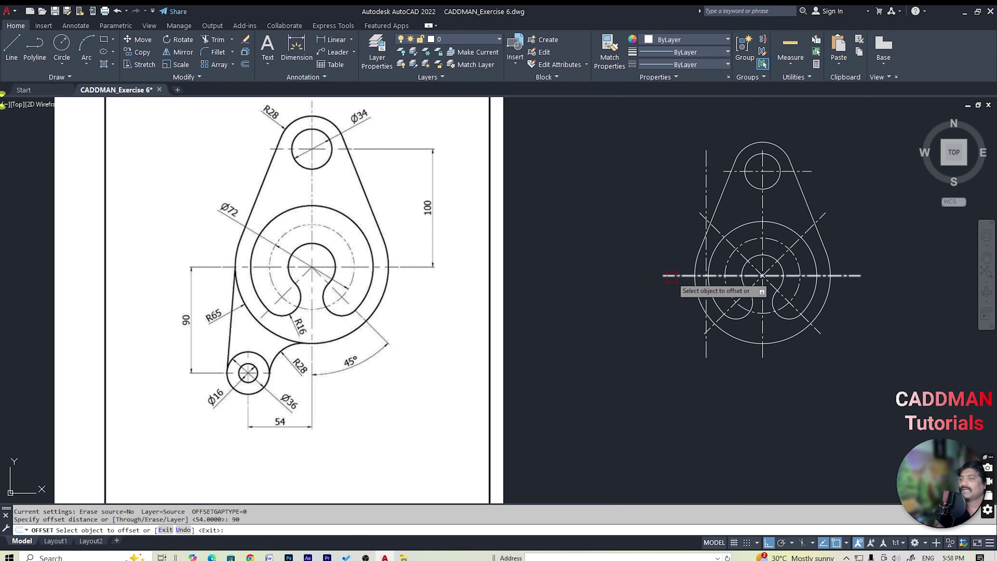
{"action": "left_click", "coordinate": [671, 276]}
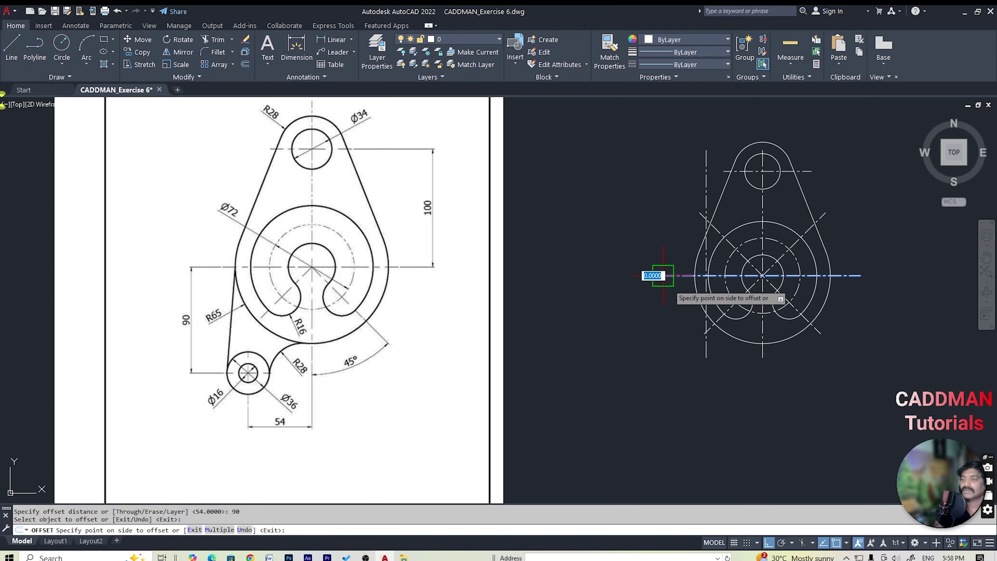
{"action": "left_click", "coordinate": [663, 355]}
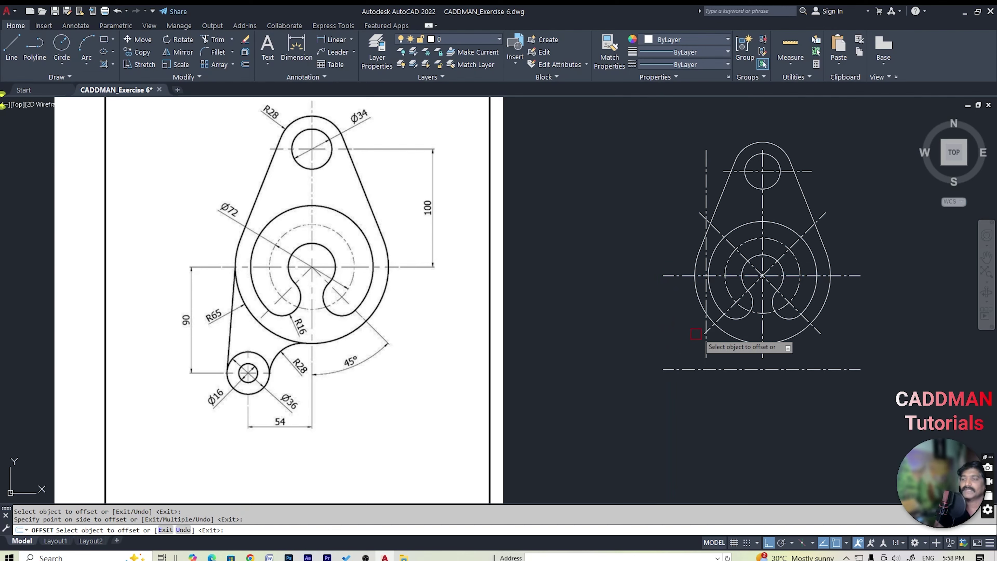
{"action": "key", "text": "Escape"}
{"action": "key", "text": "Escape"}
Stretch the lower end of the offset vertical centre line downward past the lower horizontal centre line
{"action": "scroll", "coordinate": [723, 349], "scroll_direction": "up", "scroll_amount": 2}
{"action": "scroll", "coordinate": [721, 354], "scroll_direction": "down", "scroll_amount": 2}
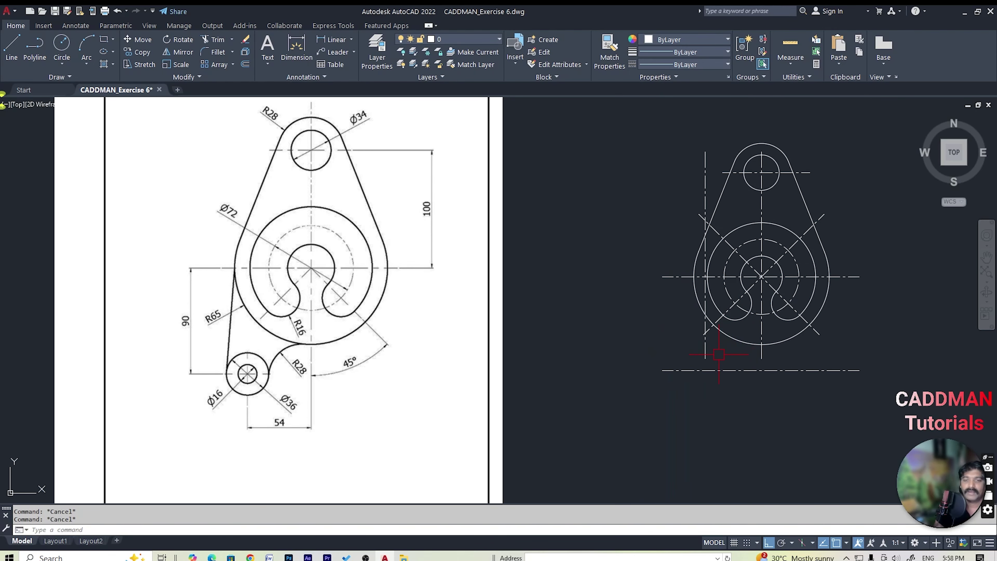
{"action": "scroll", "coordinate": [702, 363], "scroll_direction": "up", "scroll_amount": 2}
{"action": "scroll", "coordinate": [703, 363], "scroll_direction": "down", "scroll_amount": 2}
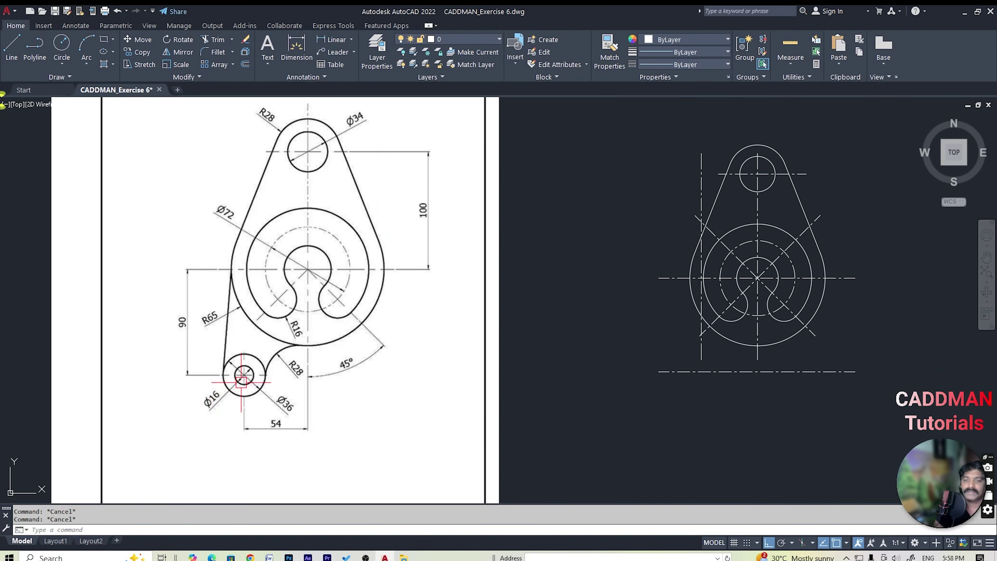
{"action": "left_click", "coordinate": [701, 346]}
{"action": "key", "text": "Escape"}
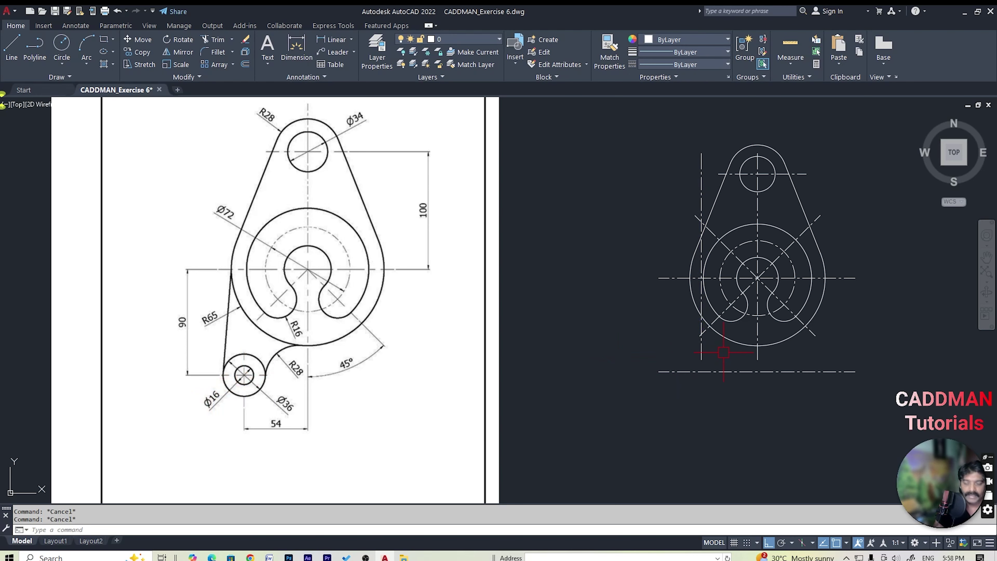
{"action": "type", "text": "s"}
{"action": "key", "text": "Return"}
{"action": "scroll", "coordinate": [702, 356], "scroll_direction": "up", "scroll_amount": 4}
{"action": "left_click", "coordinate": [714, 374]}
{"action": "left_click", "coordinate": [668, 346]}
{"action": "key", "text": "Return"}
{"action": "left_click", "coordinate": [666, 346]}
{"action": "scroll", "coordinate": [665, 408], "scroll_direction": "down", "scroll_amount": 4}
{"action": "scroll", "coordinate": [668, 432], "scroll_direction": "up", "scroll_amount": 2}
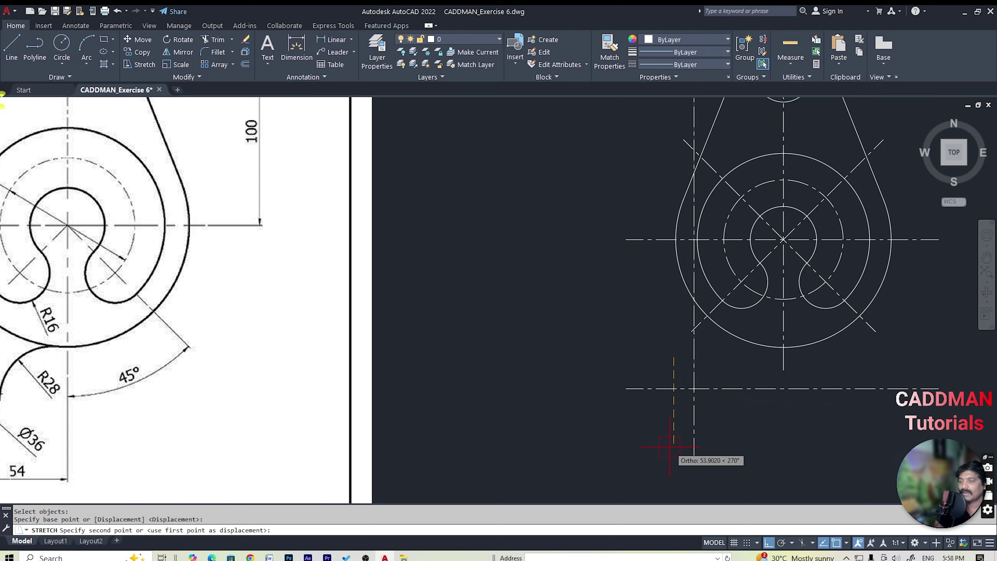
{"action": "left_click", "coordinate": [671, 432]}
{"action": "key", "text": "Escape"}
{"action": "key", "text": "Escape"}
{"action": "scroll", "coordinate": [740, 379], "scroll_direction": "down", "scroll_amount": 2}
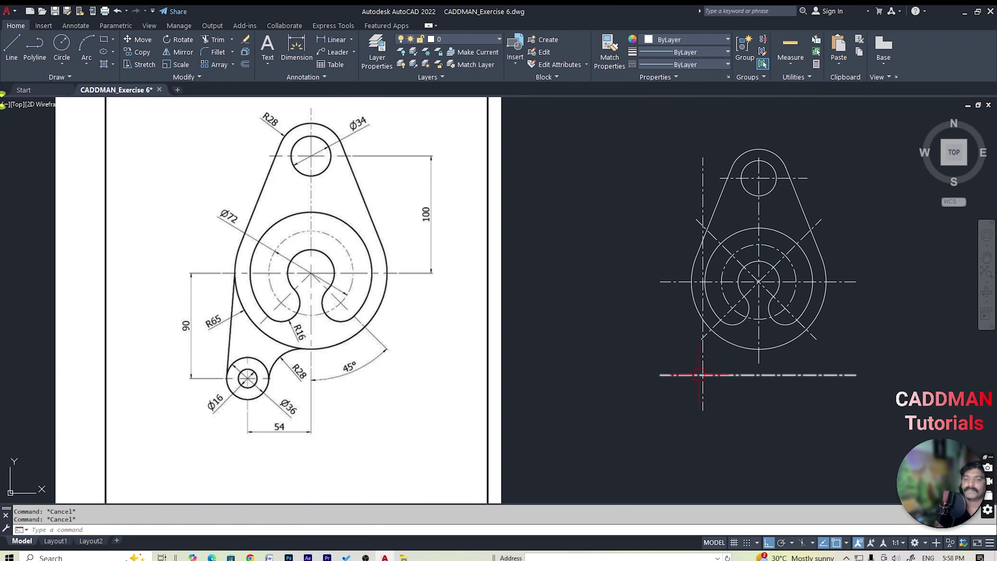
Draw a 36 mm diameter circle centred where the offset vertical and lower horizontal centre lines cross
{"action": "scroll", "coordinate": [712, 373], "scroll_direction": "up", "scroll_amount": 2}
{"action": "key", "text": "Return"}
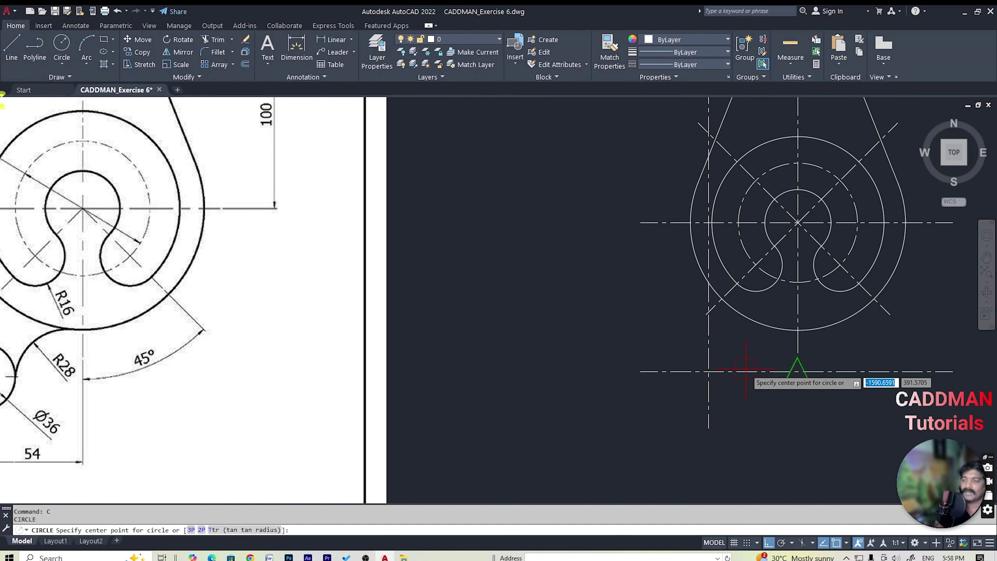
{"action": "scroll", "coordinate": [708, 370], "scroll_direction": "down", "scroll_amount": 2}
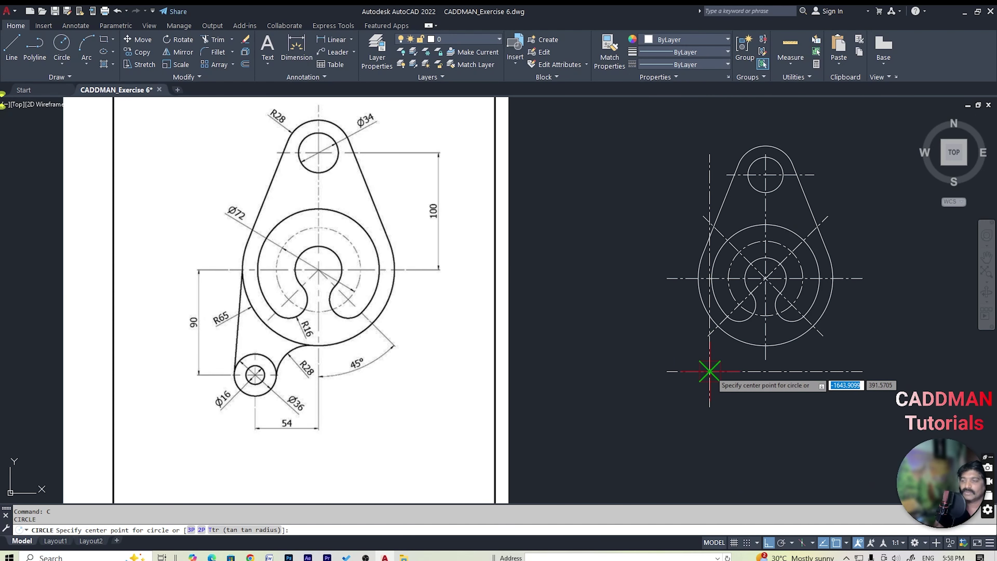
{"action": "left_click", "coordinate": [710, 371]}
{"action": "scroll", "coordinate": [718, 356], "scroll_direction": "up", "scroll_amount": 2}
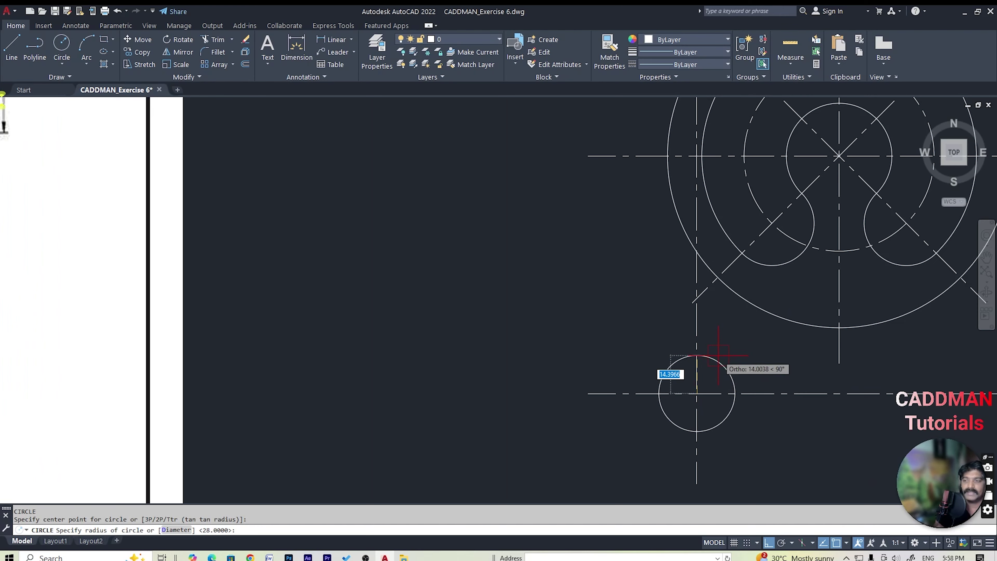
{"action": "scroll", "coordinate": [718, 356], "scroll_direction": "down", "scroll_amount": 2}
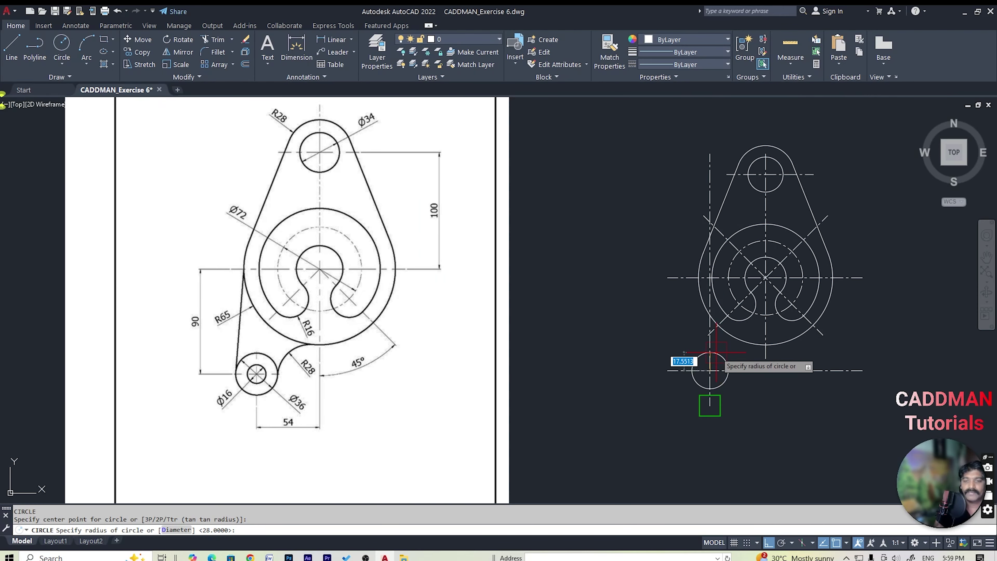
{"action": "scroll", "coordinate": [716, 352], "scroll_direction": "up", "scroll_amount": 3}
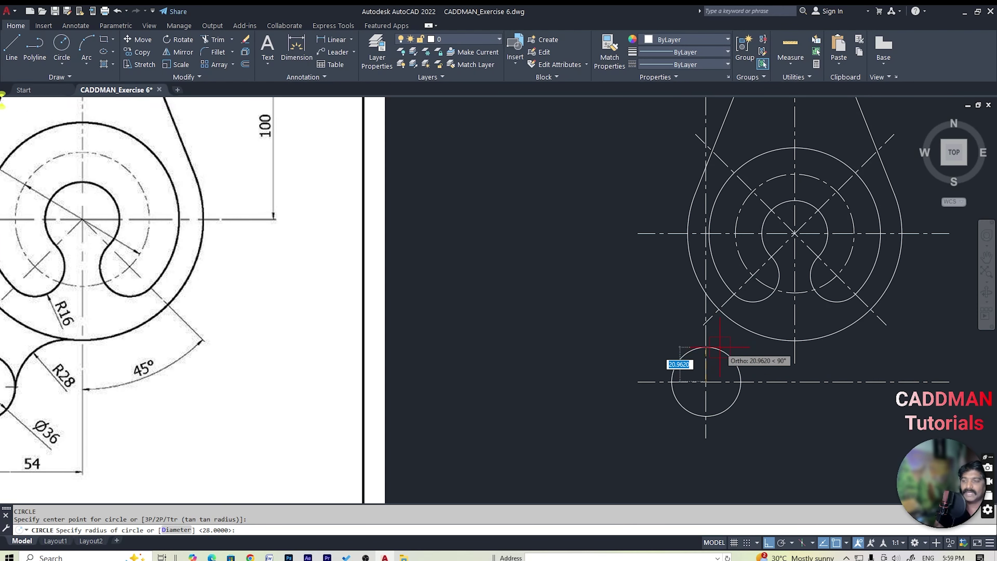
{"action": "type", "text": "D"}
{"action": "key", "text": "Return"}
{"action": "type", "text": "36"}
{"action": "key", "text": "Return"}
{"action": "scroll", "coordinate": [719, 355], "scroll_direction": "down", "scroll_amount": 4}
{"action": "key", "text": "Escape"}
{"action": "key", "text": "Escape"}
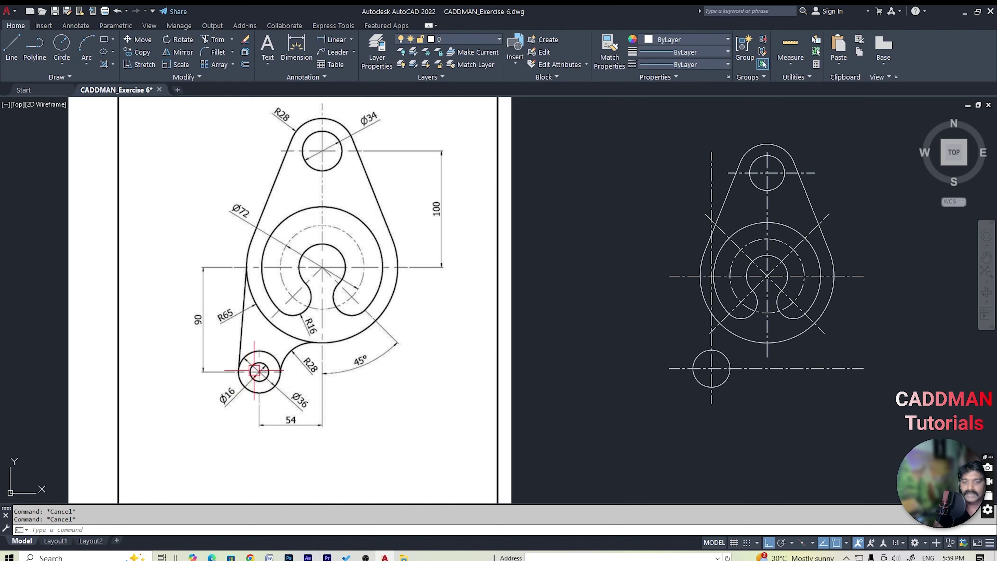
Draw a concentric 16 mm diameter circle inside the 36 mm boss circle for its hole
{"action": "scroll", "coordinate": [728, 376], "scroll_direction": "up", "scroll_amount": 2}
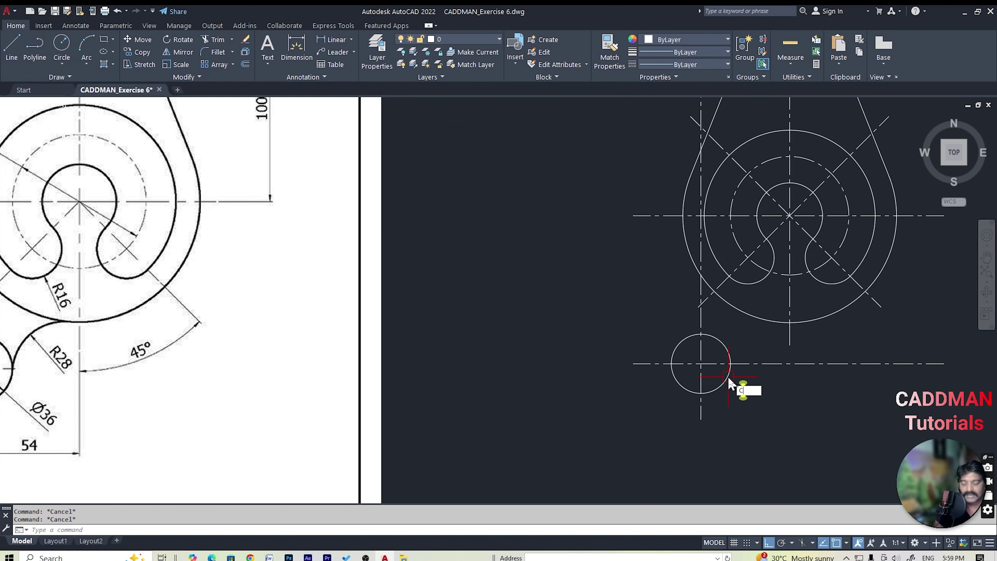
{"action": "key", "text": "Return"}
{"action": "left_click", "coordinate": [702, 362]}
{"action": "scroll", "coordinate": [708, 367], "scroll_direction": "up", "scroll_amount": 5}
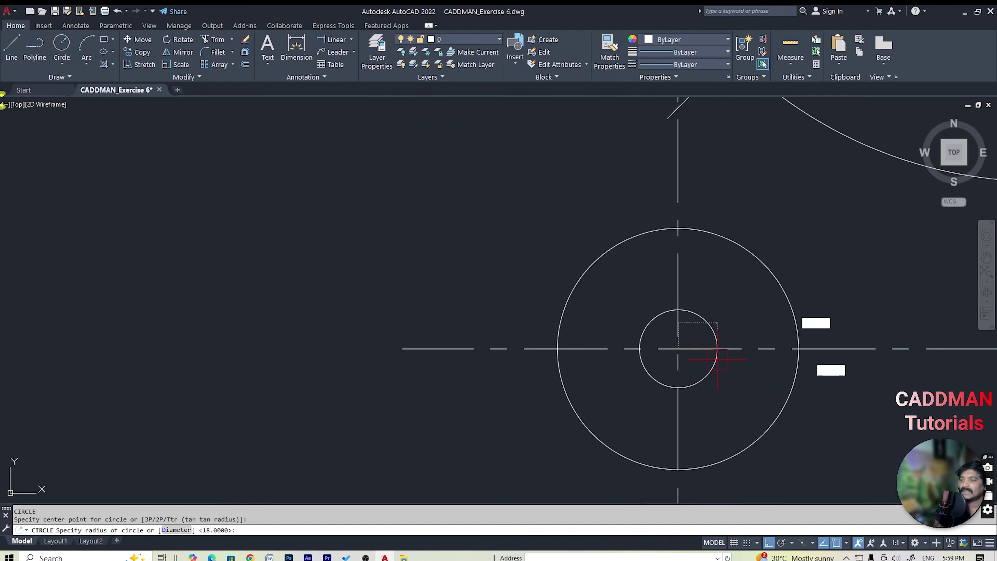
{"action": "scroll", "coordinate": [735, 323], "scroll_direction": "down", "scroll_amount": 8}
{"action": "scroll", "coordinate": [726, 333], "scroll_direction": "up", "scroll_amount": 2}
{"action": "type", "text": "D"}
{"action": "key", "text": "Return"}
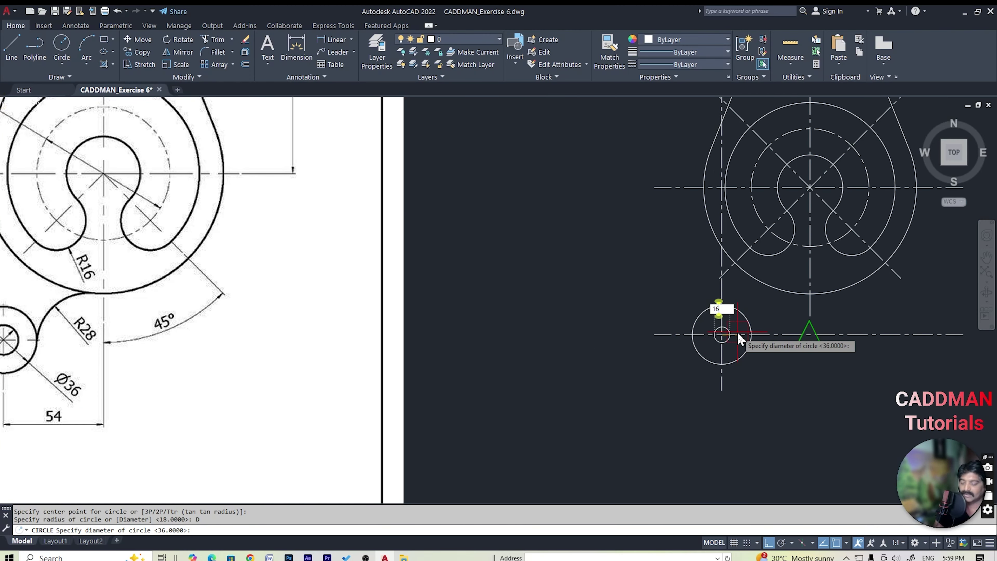
{"action": "type", "text": "16"}
{"action": "key", "text": "Return"}
{"action": "scroll", "coordinate": [730, 353], "scroll_direction": "down", "scroll_amount": 5}
{"action": "scroll", "coordinate": [754, 326], "scroll_direction": "up", "scroll_amount": 2}
{"action": "key", "text": "Escape"}
{"action": "key", "text": "Escape"}
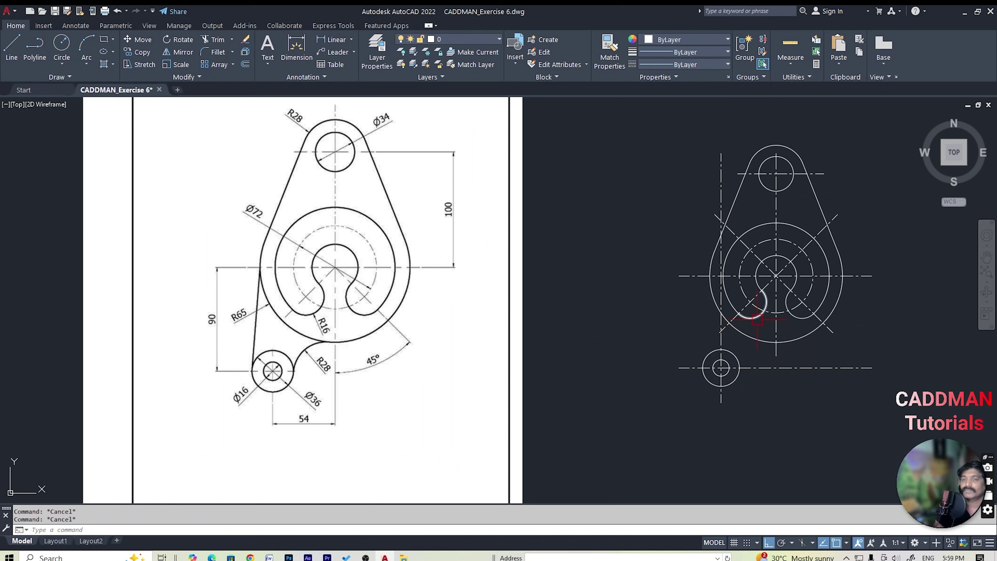
Draw a tangent line from the left side of the R65 arc to the left side of the 36 mm boss circle
{"action": "key", "text": "Return"}
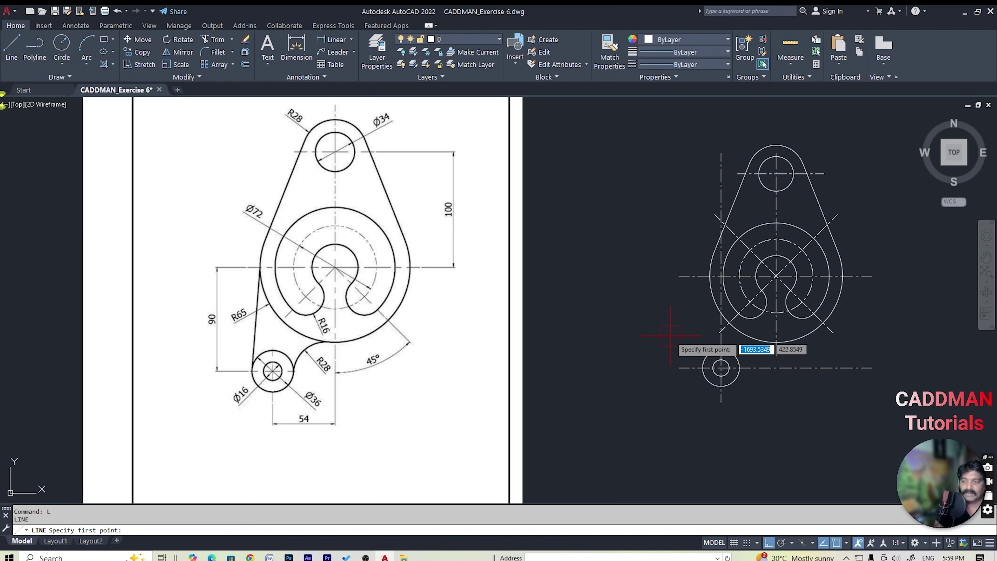
{"action": "type", "text": "TAN"}
{"action": "key", "text": "Return"}
{"action": "scroll", "coordinate": [671, 338], "scroll_direction": "up", "scroll_amount": 4}
{"action": "left_click", "coordinate": [707, 235]}
{"action": "scroll", "coordinate": [703, 275], "scroll_direction": "down", "scroll_amount": 3}
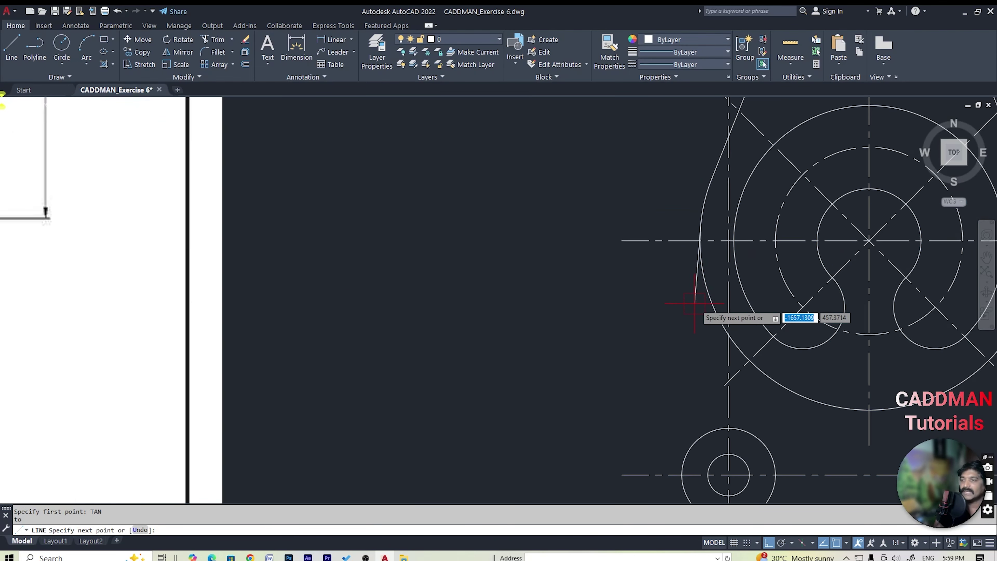
{"action": "type", "text": "TAN"}
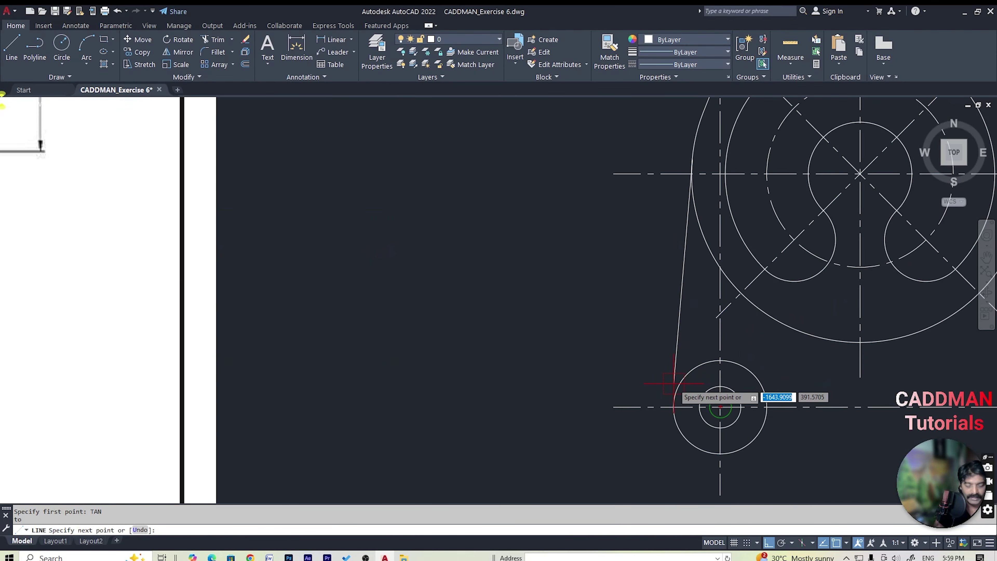
{"action": "key", "text": "Return"}
{"action": "left_click", "coordinate": [673, 398]}
{"action": "key", "text": "Escape"}
{"action": "key", "text": "Escape"}
{"action": "scroll", "coordinate": [659, 317], "scroll_direction": "down", "scroll_amount": 6}
{"action": "scroll", "coordinate": [680, 316], "scroll_direction": "up", "scroll_amount": 2}
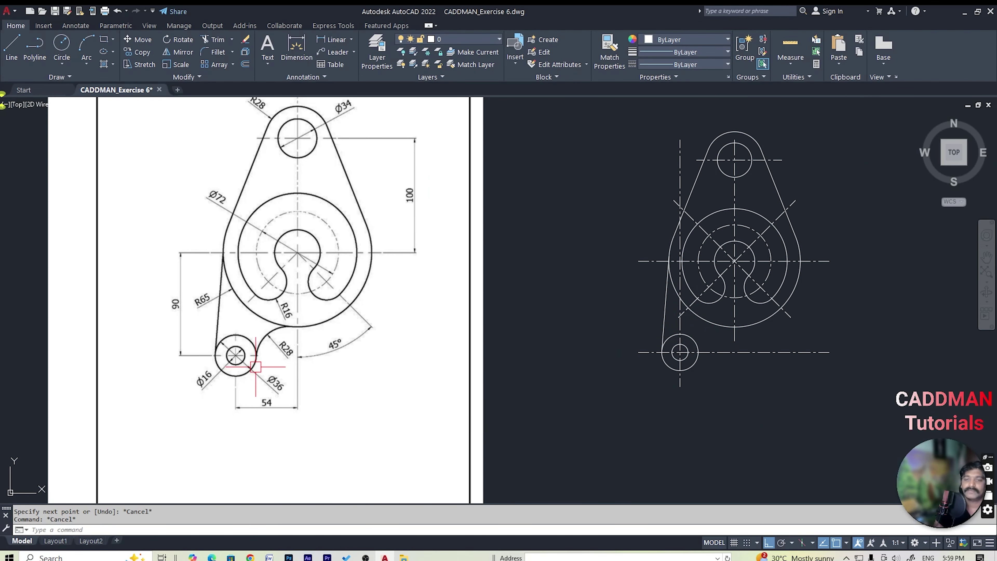
Fillet the right side of the 36 mm boss circle to the bottom of the R65 arc with radius 28
{"action": "scroll", "coordinate": [255, 367], "scroll_direction": "up", "scroll_amount": 2}
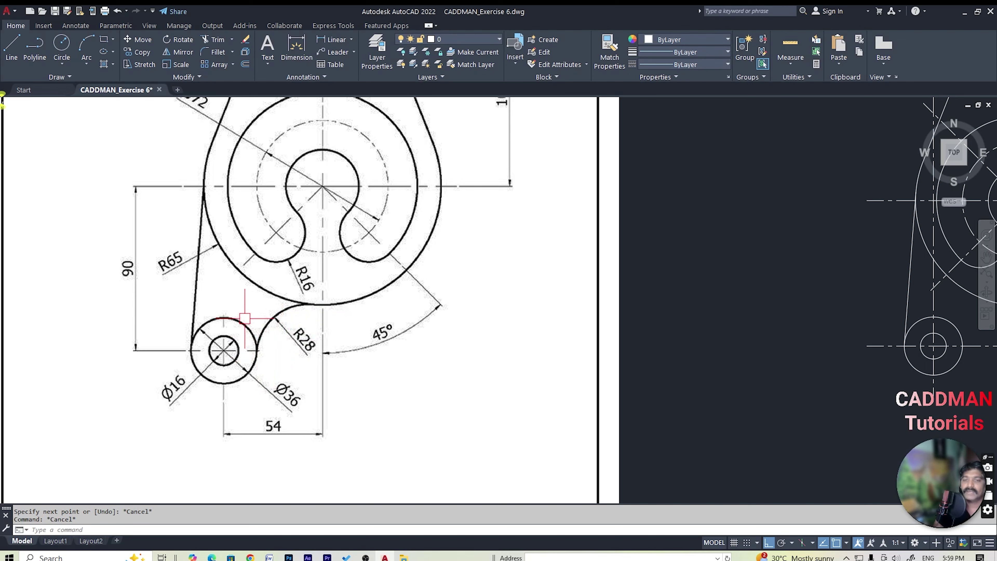
{"action": "scroll", "coordinate": [359, 305], "scroll_direction": "down", "scroll_amount": 2}
{"action": "key", "text": "Escape"}
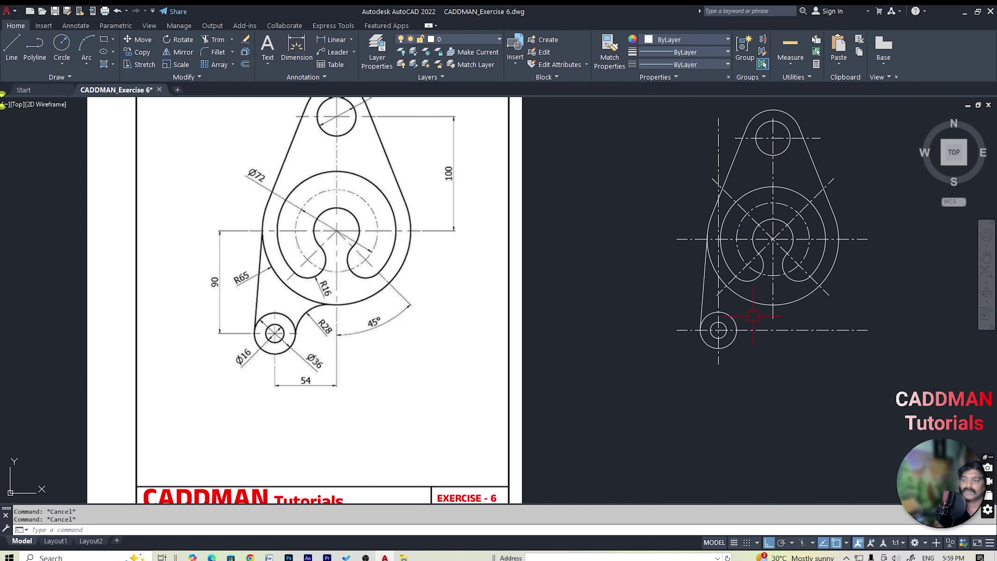
{"action": "type", "text": "f"}
{"action": "key", "text": "Return"}
{"action": "type", "text": "r"}
{"action": "key", "text": "Return"}
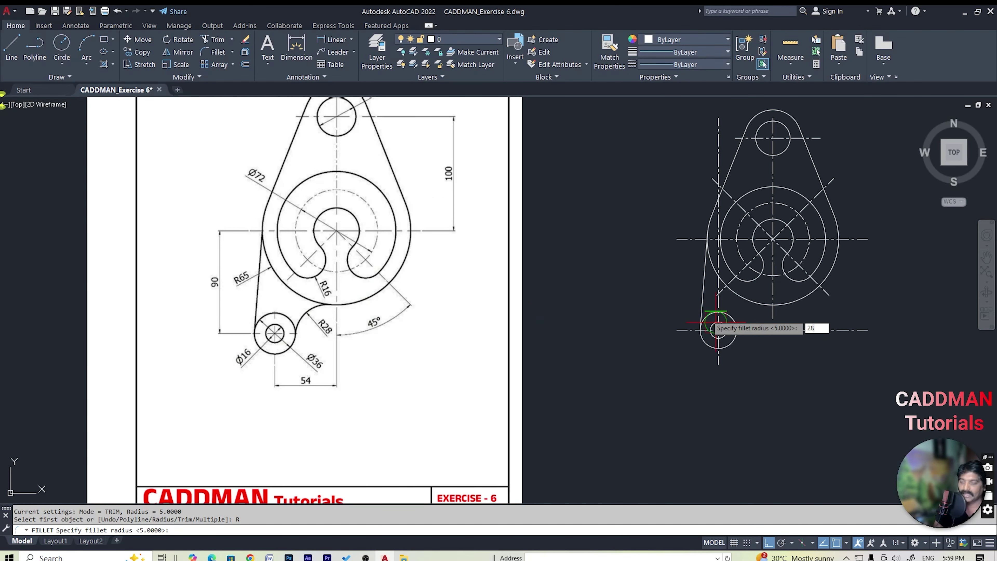
{"action": "type", "text": "28"}
{"action": "key", "text": "Return"}
{"action": "scroll", "coordinate": [717, 329], "scroll_direction": "up", "scroll_amount": 2}
{"action": "left_click", "coordinate": [734, 344]}
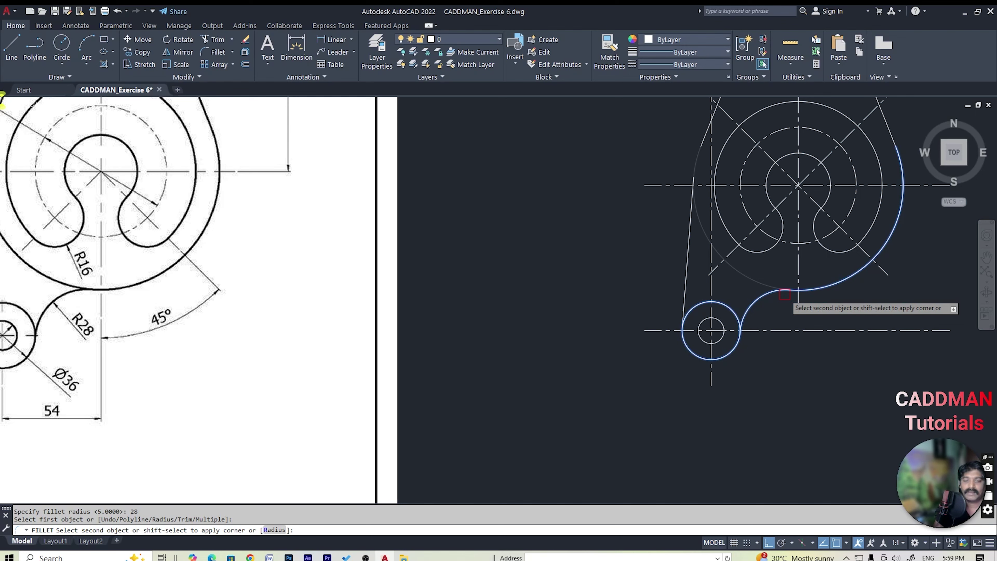
{"action": "left_click", "coordinate": [785, 295]}
{"action": "scroll", "coordinate": [696, 345], "scroll_direction": "down", "scroll_amount": 4}
{"action": "key", "text": "Escape"}
{"action": "key", "text": "Escape"}
{"action": "scroll", "coordinate": [717, 290], "scroll_direction": "up", "scroll_amount": 3}
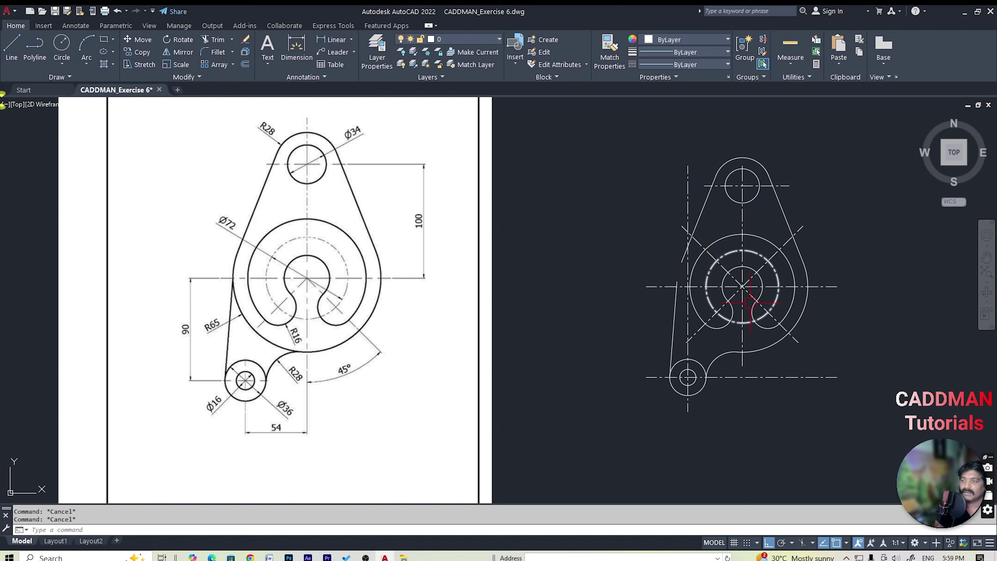
Draw a circle of radius 65 at the main centre to restore the missing left part of the outer arc
{"action": "type", "text": "c"}
{"action": "key", "text": "Return"}
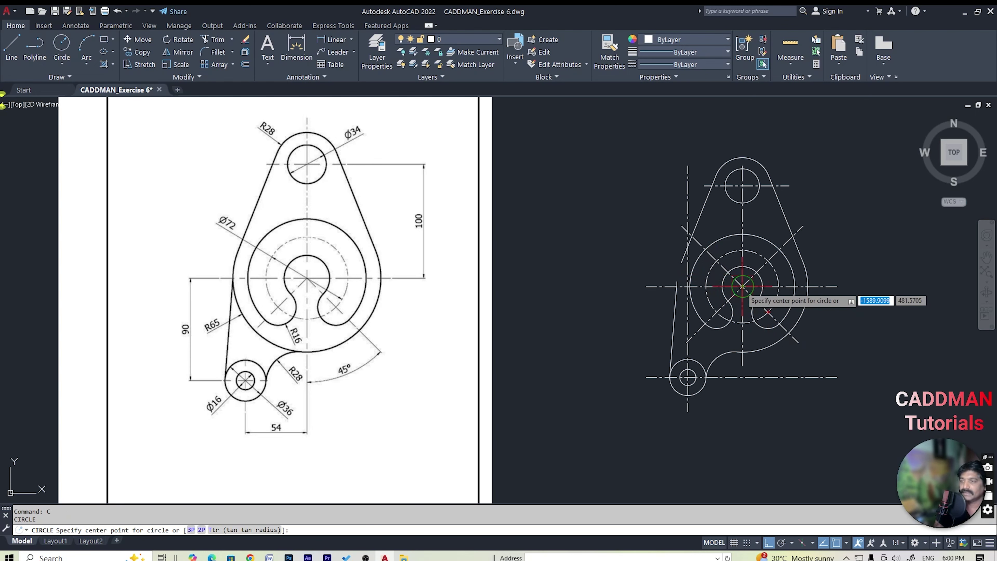
{"action": "left_click", "coordinate": [741, 287]}
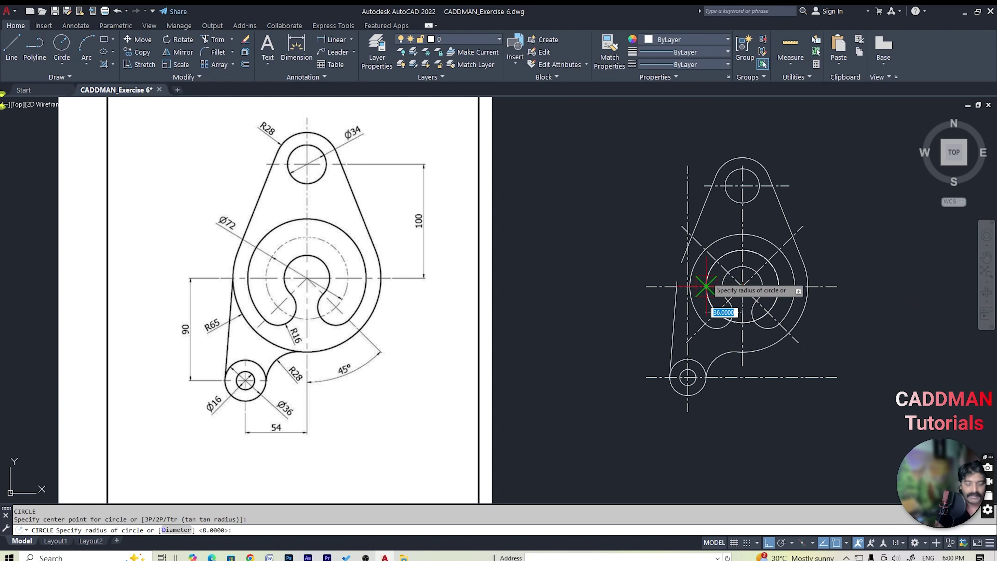
{"action": "type", "text": "65"}
{"action": "key", "text": "Return"}
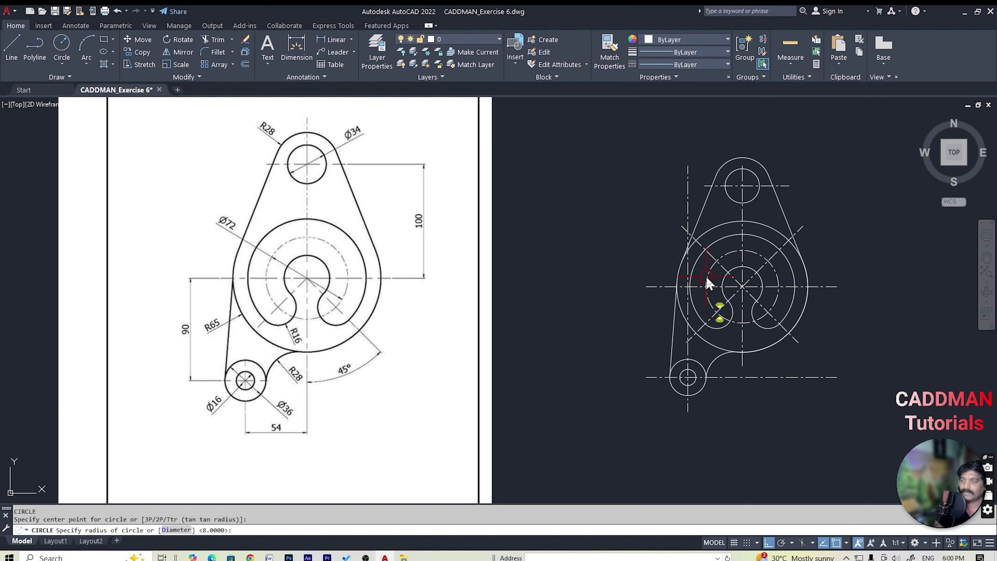
{"action": "key", "text": "Escape"}
Trim the upper part of the R65 circle between the two tapered tangent lines
{"action": "type", "text": "tr"}
{"action": "key", "text": "Return"}
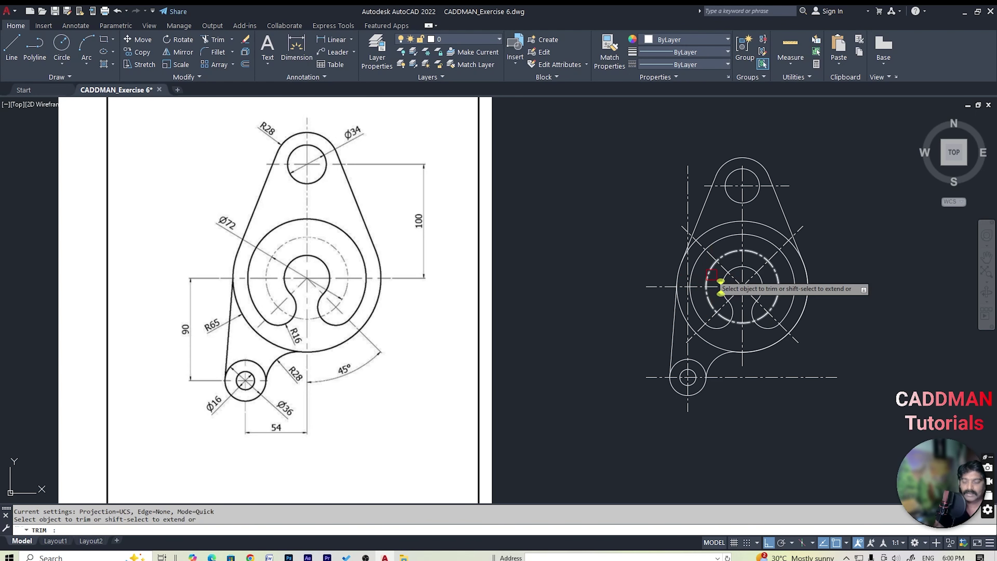
{"action": "scroll", "coordinate": [702, 228], "scroll_direction": "up", "scroll_amount": 5}
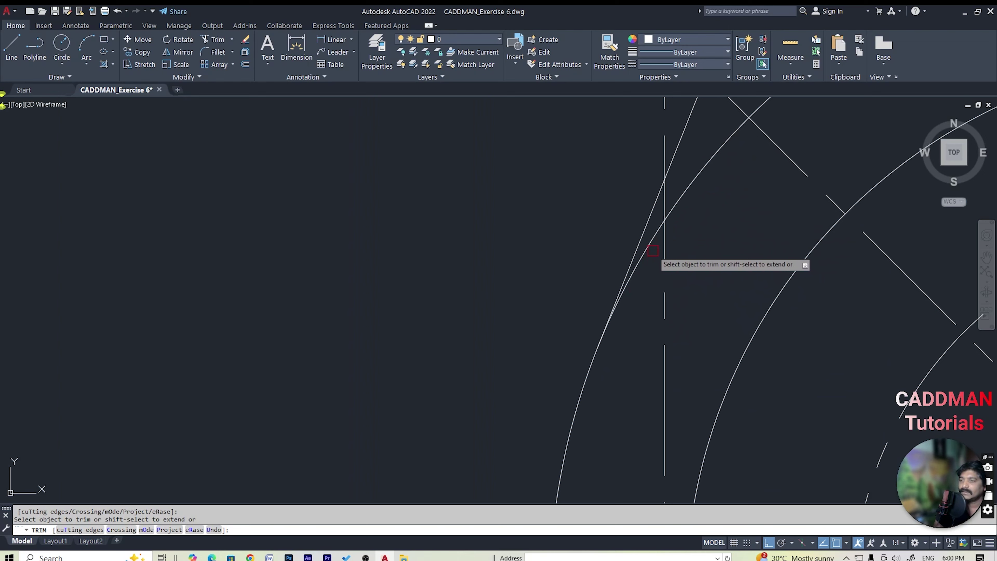
{"action": "scroll", "coordinate": [727, 187], "scroll_direction": "down", "scroll_amount": 3}
{"action": "left_click", "coordinate": [730, 172]}
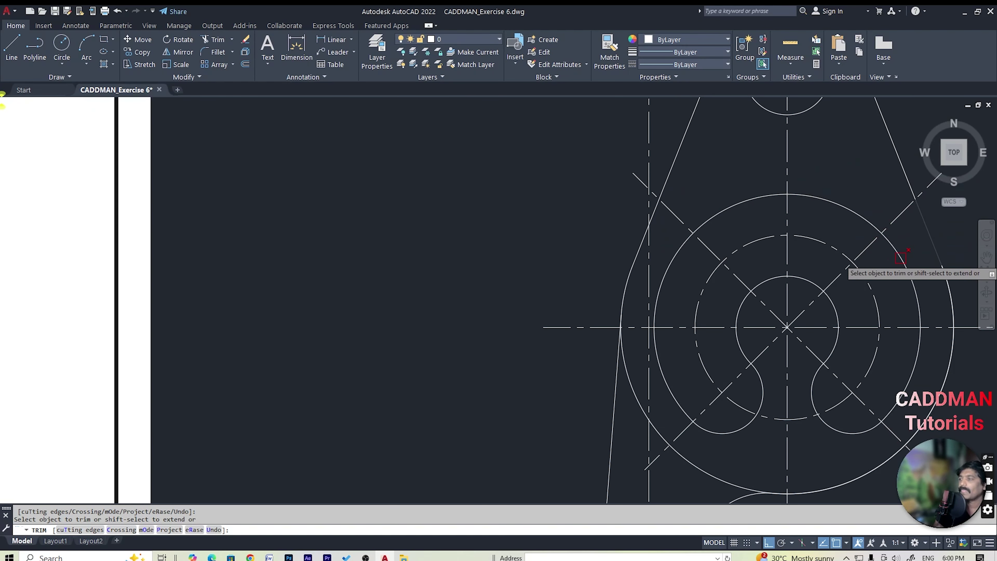
{"action": "scroll", "coordinate": [883, 275], "scroll_direction": "down", "scroll_amount": 3}
{"action": "scroll", "coordinate": [881, 259], "scroll_direction": "up", "scroll_amount": 3}
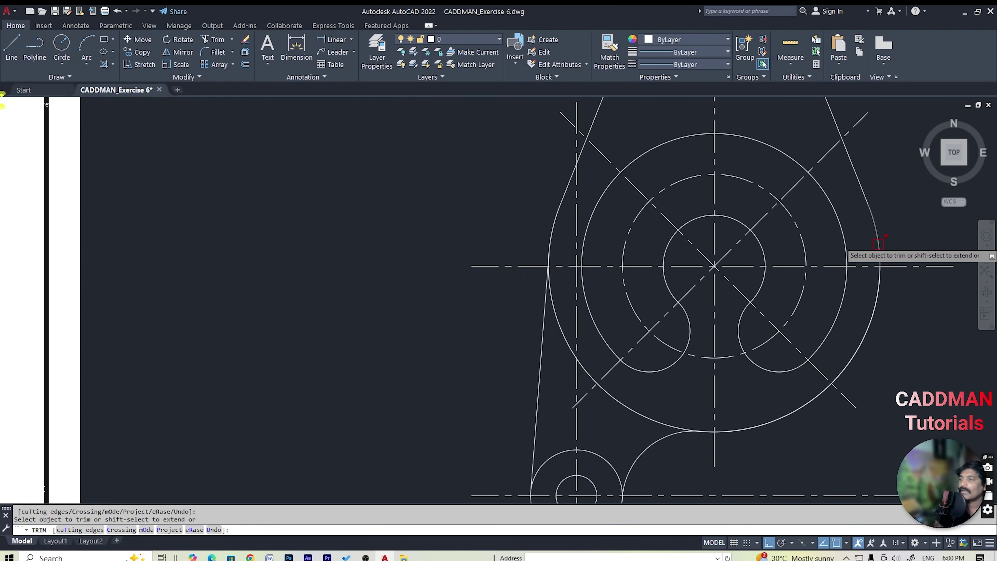
{"action": "scroll", "coordinate": [879, 242], "scroll_direction": "up", "scroll_amount": 5}
{"action": "scroll", "coordinate": [856, 271], "scroll_direction": "down", "scroll_amount": 6}
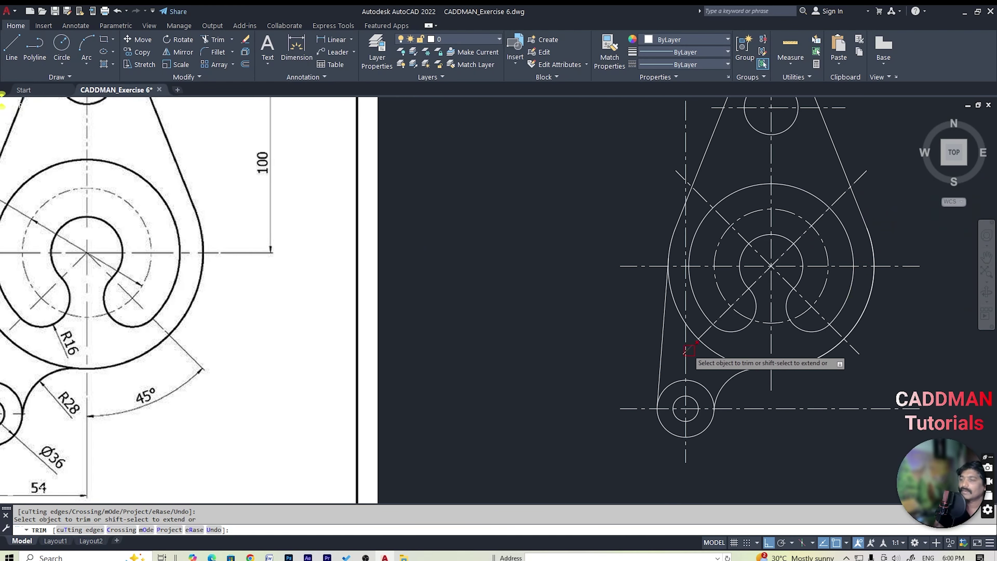
{"action": "scroll", "coordinate": [749, 357], "scroll_direction": "down", "scroll_amount": 4}
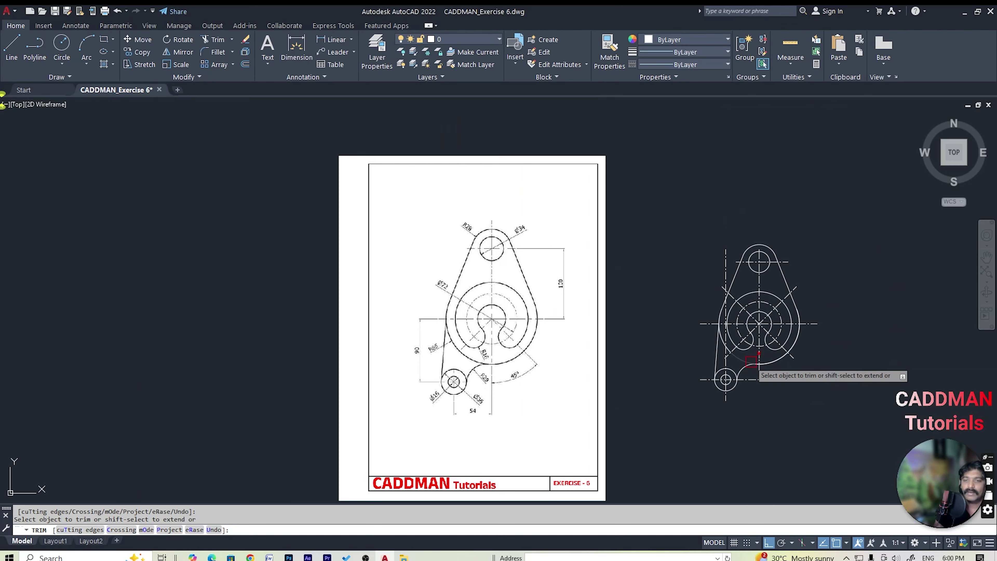
{"action": "scroll", "coordinate": [749, 357], "scroll_direction": "up", "scroll_amount": 2}
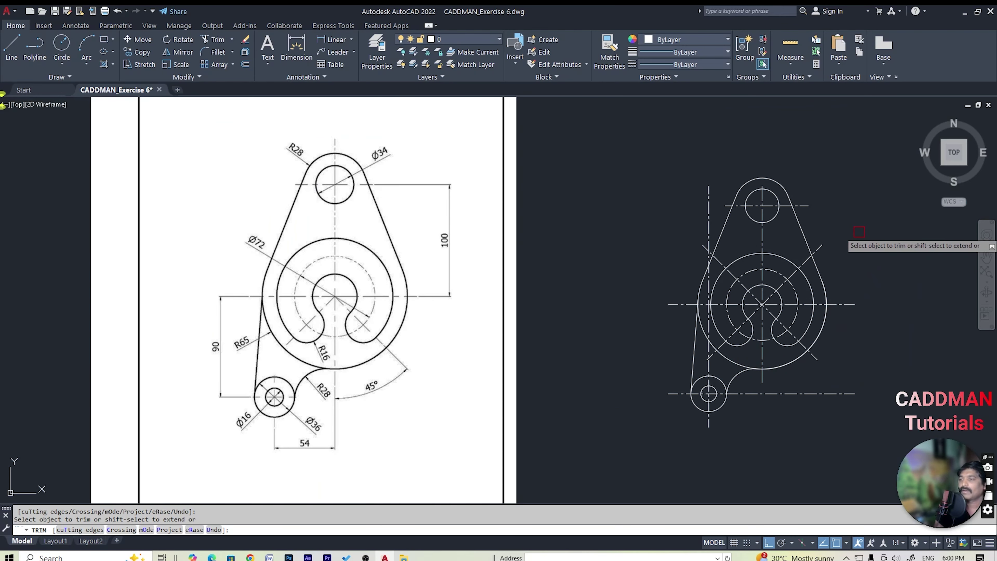
{"action": "key", "text": "Escape"}
{"action": "key", "text": "Escape"}
{"action": "middle_click_drag", "start_coordinate": [839, 269], "coordinate": [787, 267]}
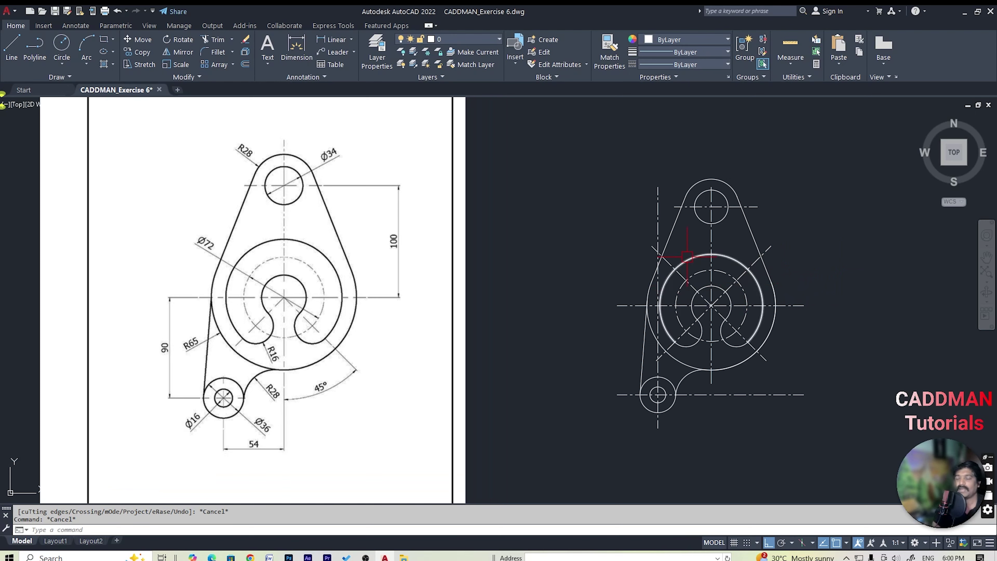
{"action": "left_click", "coordinate": [329, 41]}
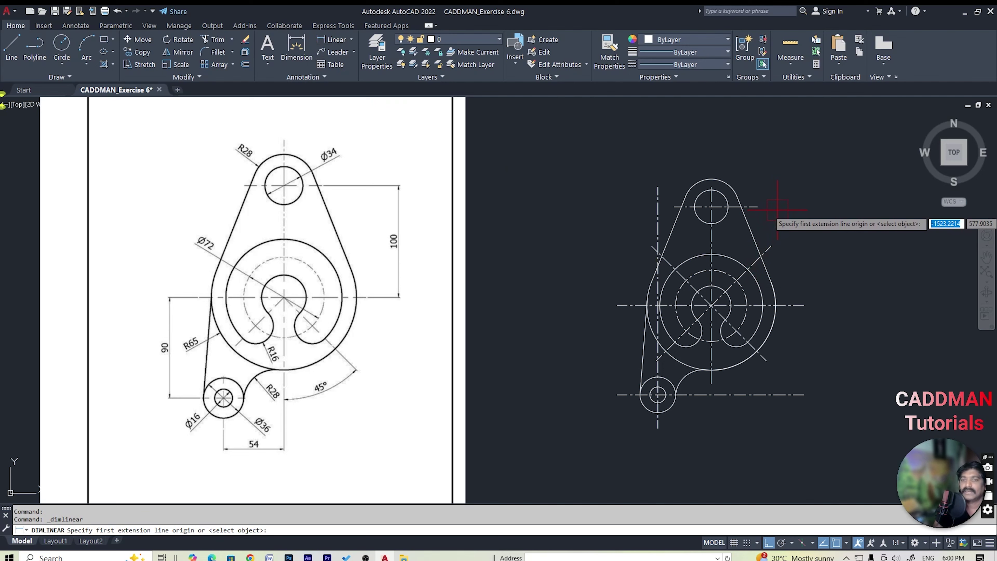
{"action": "key", "text": "Escape"}
Break off the excess of the boss's vertical centre line so it extends only slightly above and below the 36 mm circle
{"action": "type", "text": "R"}
{"action": "key", "text": "Return"}
{"action": "scroll", "coordinate": [656, 370], "scroll_direction": "up", "scroll_amount": 4}
{"action": "left_click", "coordinate": [658, 372]}
{"action": "scroll", "coordinate": [658, 371], "scroll_direction": "down", "scroll_amount": 3}
{"action": "key", "text": "Escape"}
{"action": "scroll", "coordinate": [690, 412], "scroll_direction": "up", "scroll_amount": 3}
{"action": "key", "text": "Return"}
{"action": "left_click", "coordinate": [613, 368]}
{"action": "left_click", "coordinate": [616, 411]}
{"action": "key", "text": "Escape"}
{"action": "key", "text": "Return"}
{"action": "scroll", "coordinate": [523, 267], "scroll_direction": "down", "scroll_amount": 4}
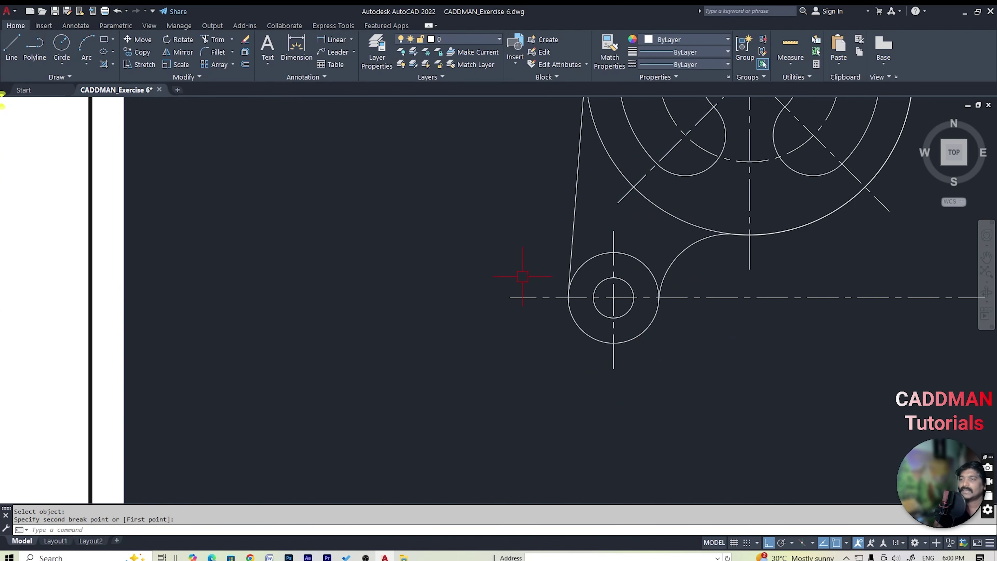
Break off the overhanging left and right ends of the main horizontal centre line so it ends just outside the R65 circle
{"action": "scroll", "coordinate": [708, 279], "scroll_direction": "up", "scroll_amount": 4}
{"action": "scroll", "coordinate": [690, 268], "scroll_direction": "down", "scroll_amount": 4}
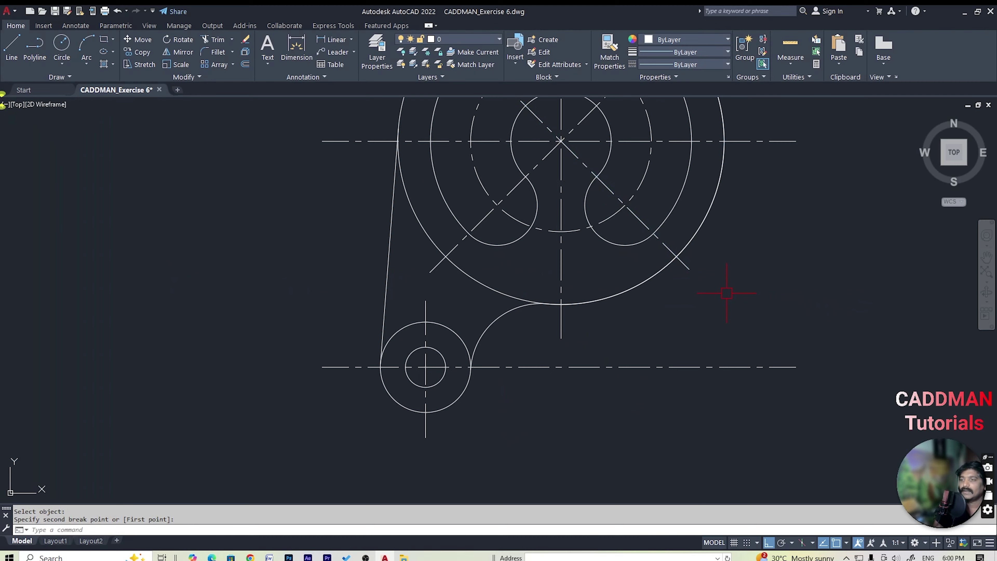
{"action": "left_click", "coordinate": [717, 189]}
{"action": "key", "text": "Escape"}
{"action": "key", "text": "space"}
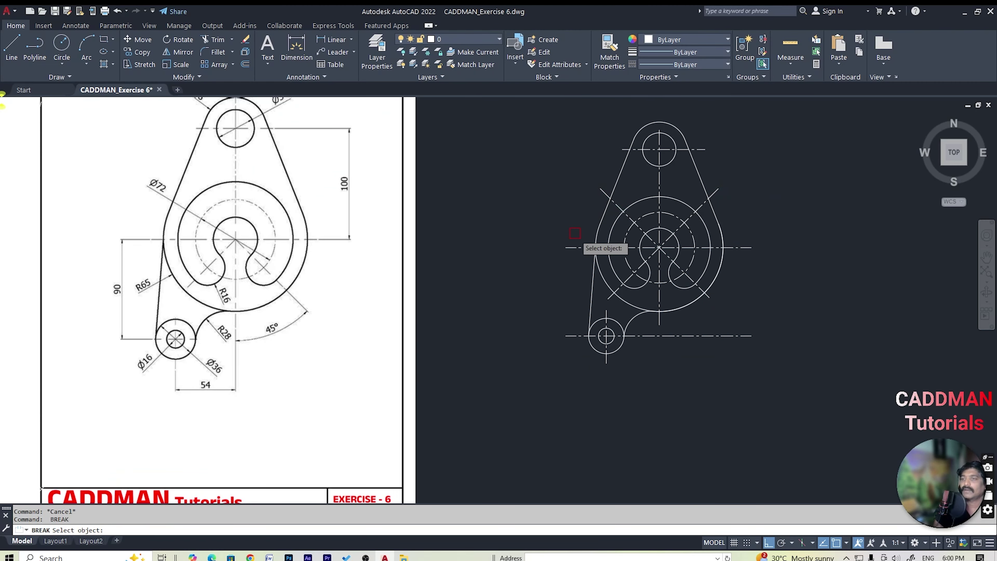
{"action": "left_click", "coordinate": [579, 244]}
{"action": "left_click", "coordinate": [559, 245]}
{"action": "key", "text": "Escape"}
{"action": "key", "text": "space"}
{"action": "left_click", "coordinate": [739, 244]}
{"action": "left_click", "coordinate": [845, 250]}
{"action": "key", "text": "Escape"}
Break off the excess left end of the lower boss's horizontal centre line
{"action": "key", "text": "space"}
{"action": "left_click", "coordinate": [566, 336]}
{"action": "left_click", "coordinate": [573, 336]}
{"action": "key", "text": "Escape"}
{"action": "key", "text": "space"}
{"action": "left_click", "coordinate": [584, 336]}
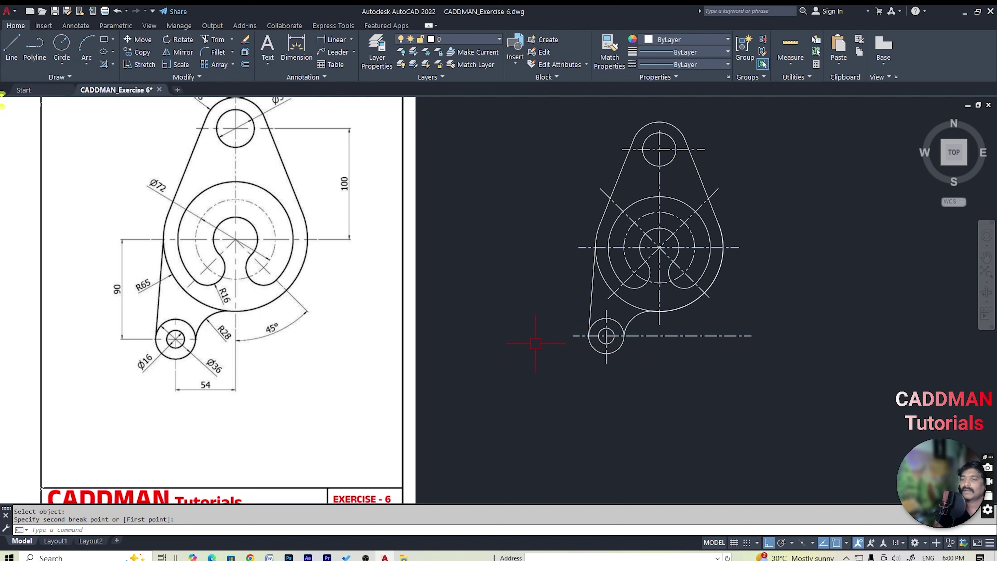
Add a vertical linear dimension between the main and lower boss horizontal centre lines, placed to the left of the bracket
{"action": "key", "text": "Escape"}
{"action": "key", "text": "Escape"}
{"action": "scroll", "coordinate": [717, 325], "scroll_direction": "down", "scroll_amount": 3}
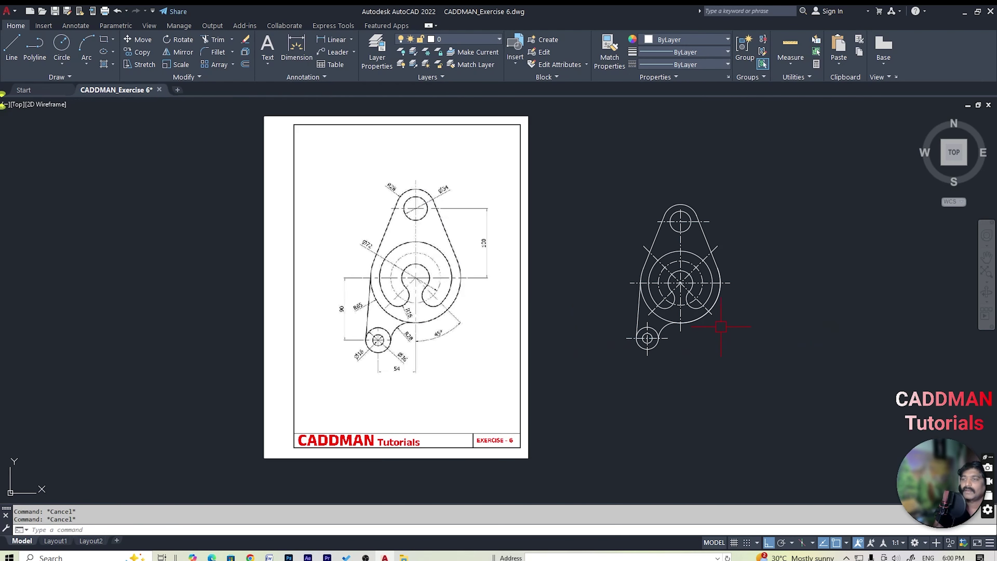
{"action": "scroll", "coordinate": [725, 314], "scroll_direction": "up", "scroll_amount": 3}
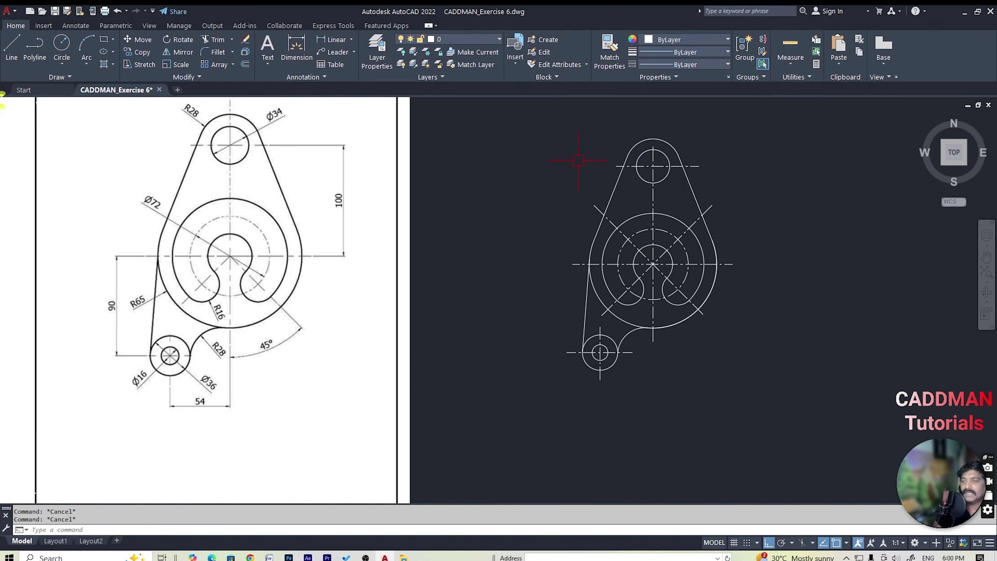
{"action": "left_click", "coordinate": [331, 39]}
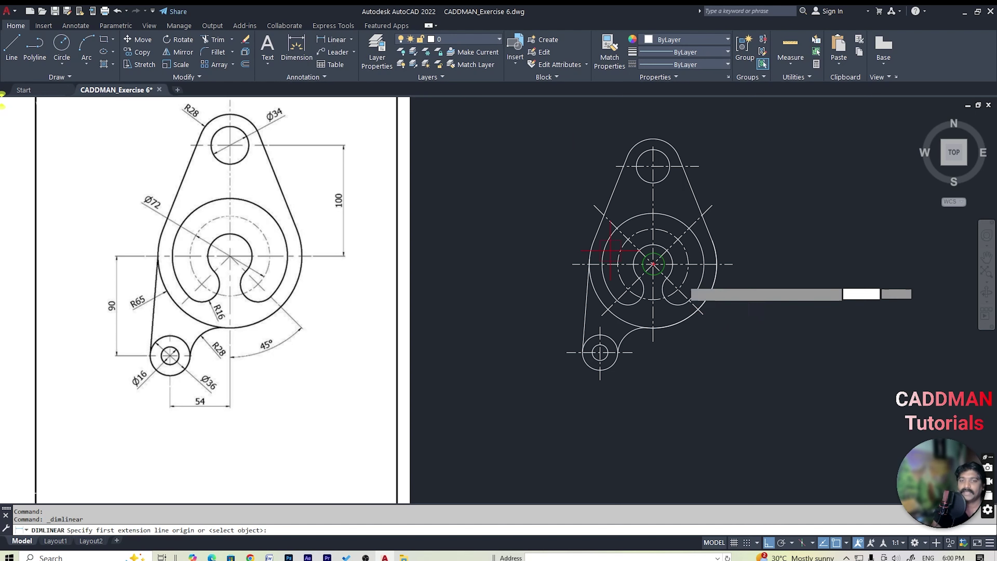
{"action": "left_click", "coordinate": [573, 264]}
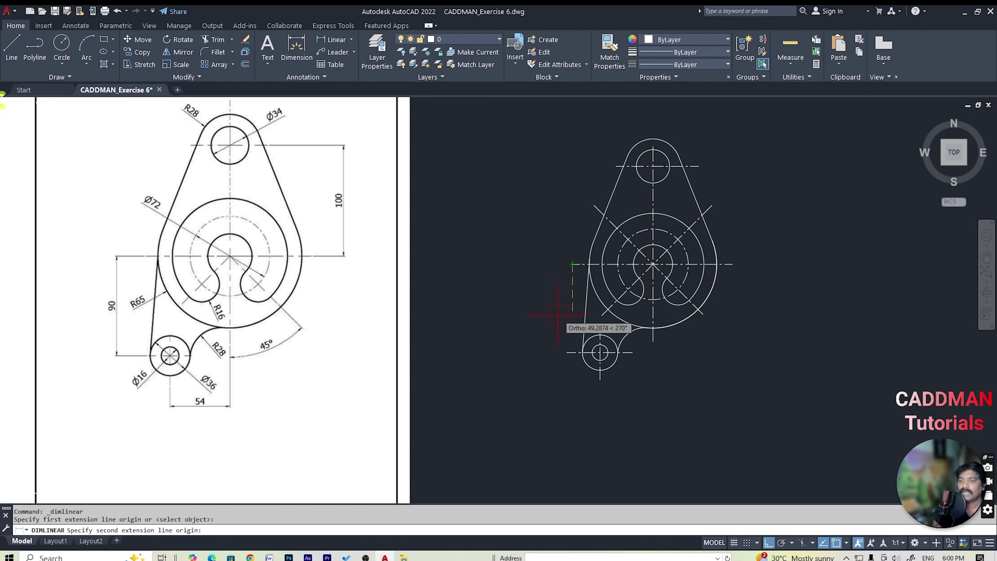
{"action": "left_click", "coordinate": [567, 352]}
{"action": "scroll", "coordinate": [542, 314], "scroll_direction": "up", "scroll_amount": 2}
{"action": "scroll", "coordinate": [542, 314], "scroll_direction": "down", "scroll_amount": 2}
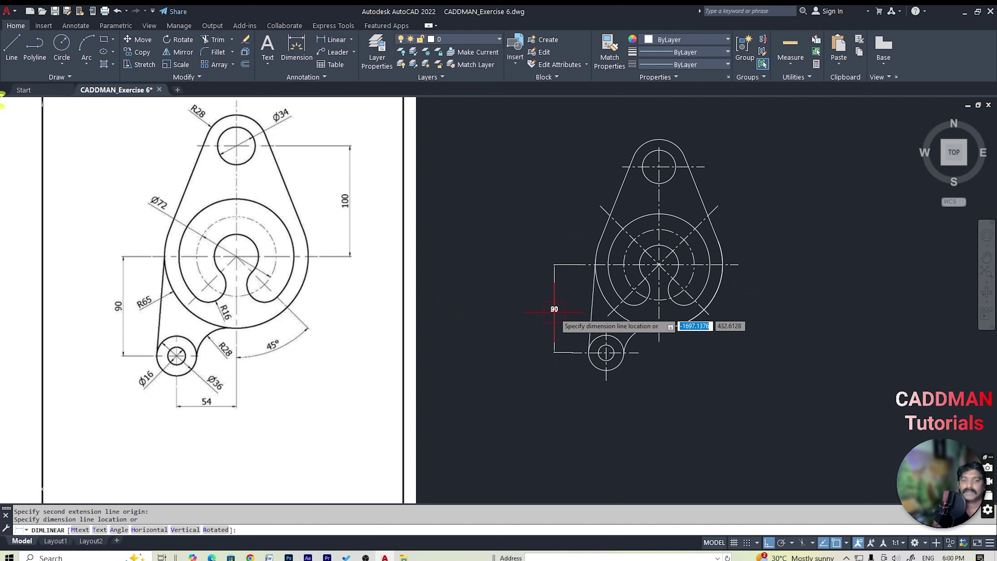
{"action": "left_click", "coordinate": [554, 312]}
Add a vertical linear dimension from the upper hole's centre line to the main horizontal centre line, placed right of the bracket
{"action": "key", "text": "space"}
{"action": "left_click", "coordinate": [702, 166]}
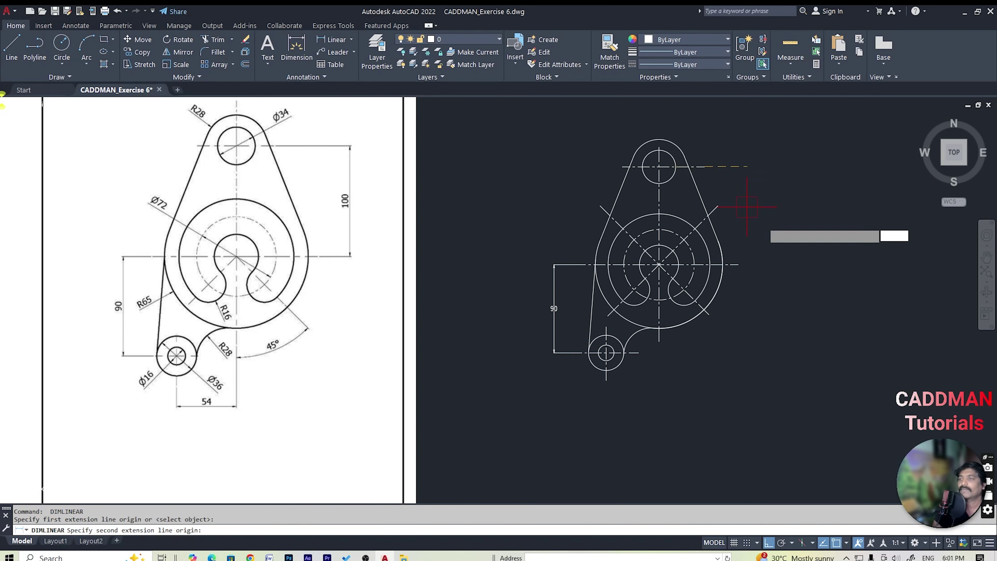
{"action": "left_click", "coordinate": [737, 264]}
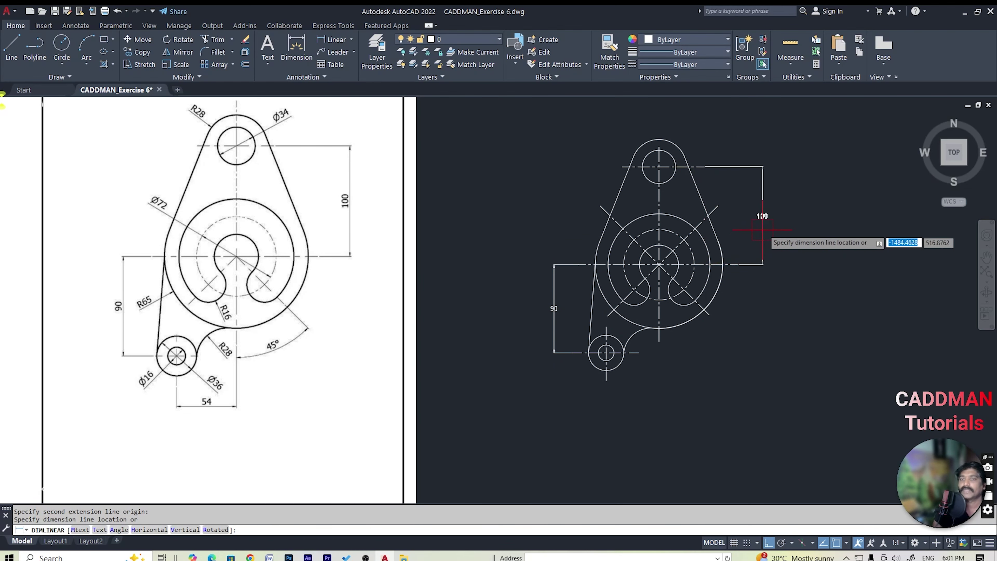
{"action": "left_click", "coordinate": [763, 216]}
Add a horizontal linear dimension between the lower boss centre and the main vertical centre line, placed below the bracket
{"action": "key", "text": "space"}
{"action": "left_click", "coordinate": [606, 370]}
{"action": "left_click", "coordinate": [659, 341]}
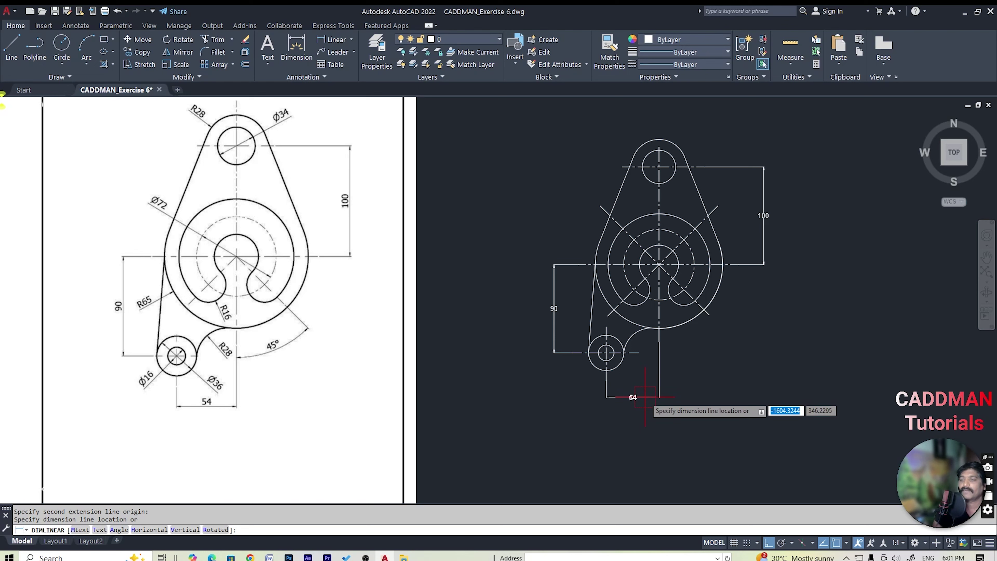
{"action": "left_click", "coordinate": [645, 396]}
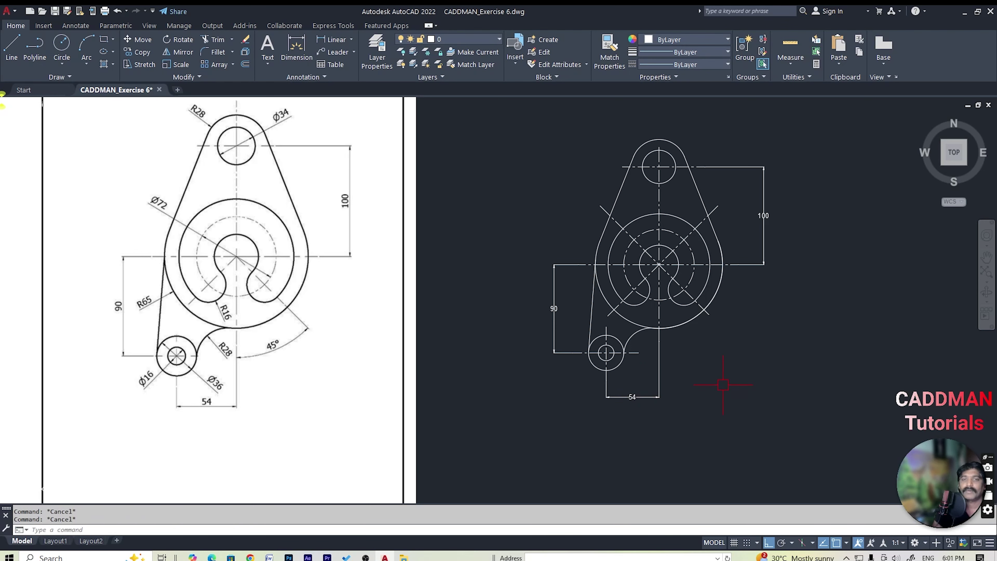
Add a radius dimension to the rounded top arc of the bracket, with its text at the upper left outside the outline
{"action": "left_click", "coordinate": [352, 40]}
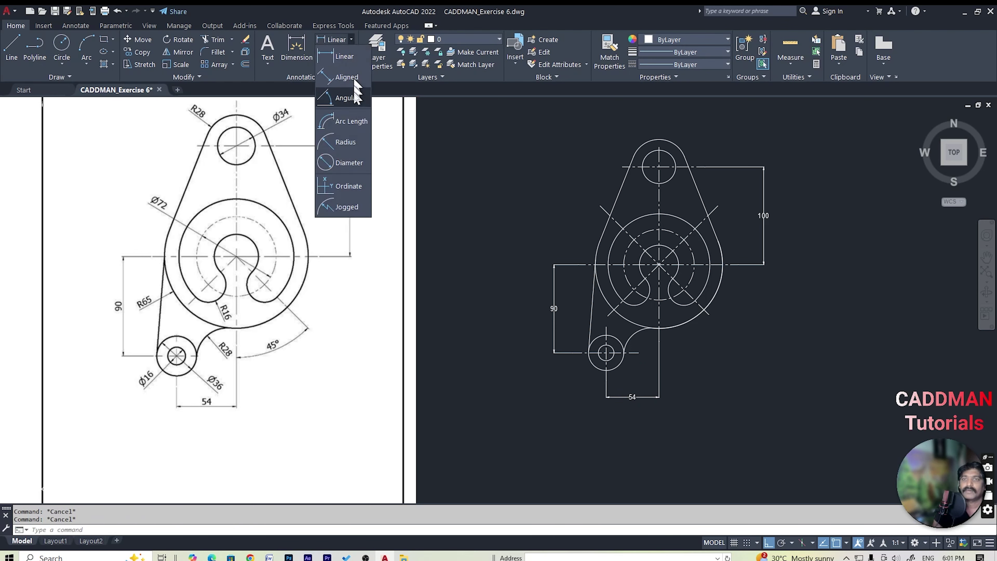
{"action": "left_click", "coordinate": [350, 140]}
{"action": "scroll", "coordinate": [559, 323], "scroll_direction": "down", "scroll_amount": 2}
{"action": "scroll", "coordinate": [599, 185], "scroll_direction": "up", "scroll_amount": 2}
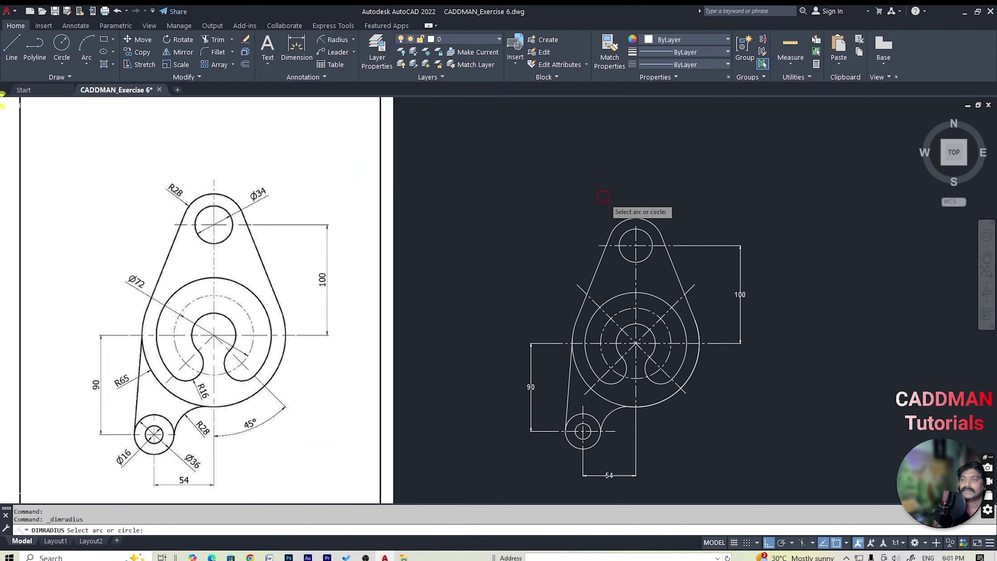
{"action": "left_click", "coordinate": [618, 229]}
{"action": "scroll", "coordinate": [585, 201], "scroll_direction": "up", "scroll_amount": 2}
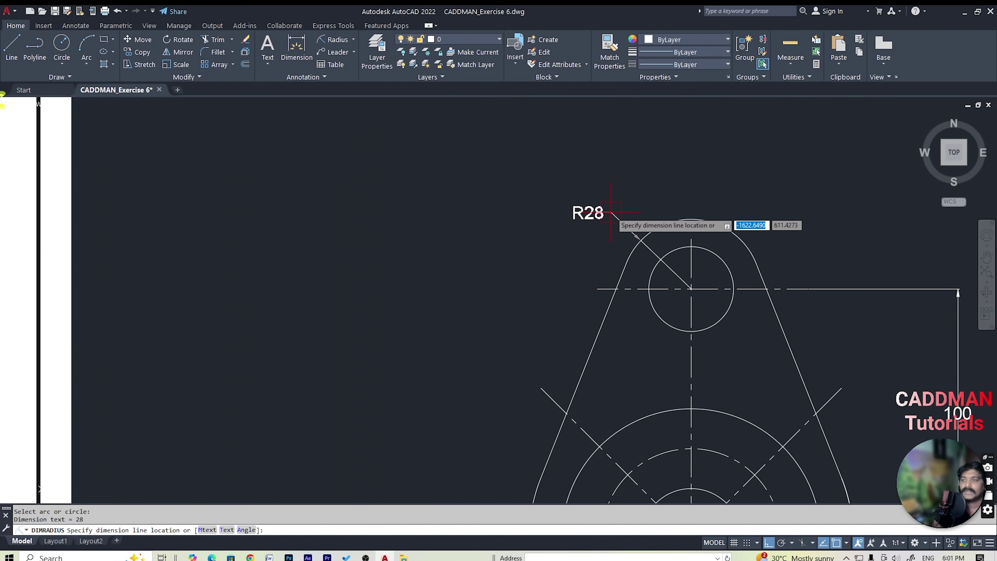
{"action": "scroll", "coordinate": [624, 222], "scroll_direction": "down", "scroll_amount": 1}
{"action": "scroll", "coordinate": [701, 223], "scroll_direction": "down", "scroll_amount": 2}
{"action": "left_click", "coordinate": [733, 224]}
Add a radius dimension to the left slot-end arc, with its text just below and to the right of the arc
{"action": "key", "text": "Return"}
{"action": "scroll", "coordinate": [695, 345], "scroll_direction": "down", "scroll_amount": 2}
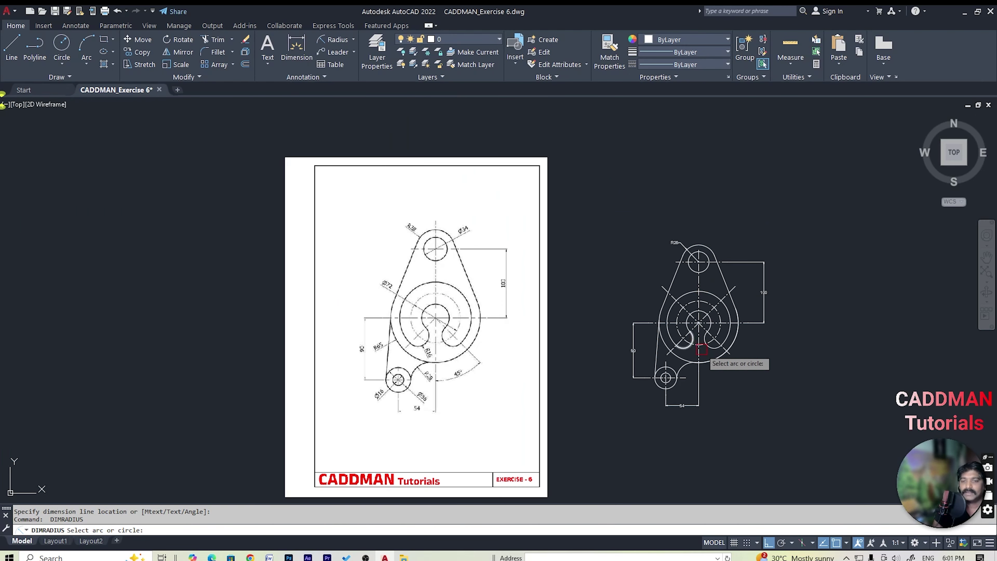
{"action": "scroll", "coordinate": [701, 350], "scroll_direction": "up", "scroll_amount": 2}
{"action": "left_click", "coordinate": [685, 346]}
{"action": "scroll", "coordinate": [685, 345], "scroll_direction": "up", "scroll_amount": 2}
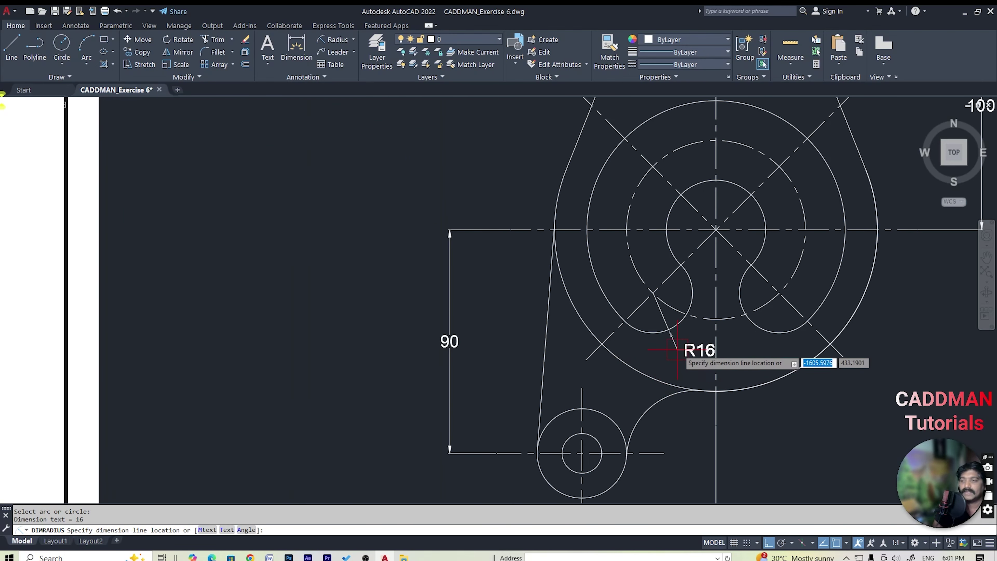
{"action": "left_click", "coordinate": [673, 339]}
Add a radius dimension to the fillet arc joining the lower boss and the large circle, with its text outside the outline
{"action": "scroll", "coordinate": [755, 326], "scroll_direction": "down", "scroll_amount": 2}
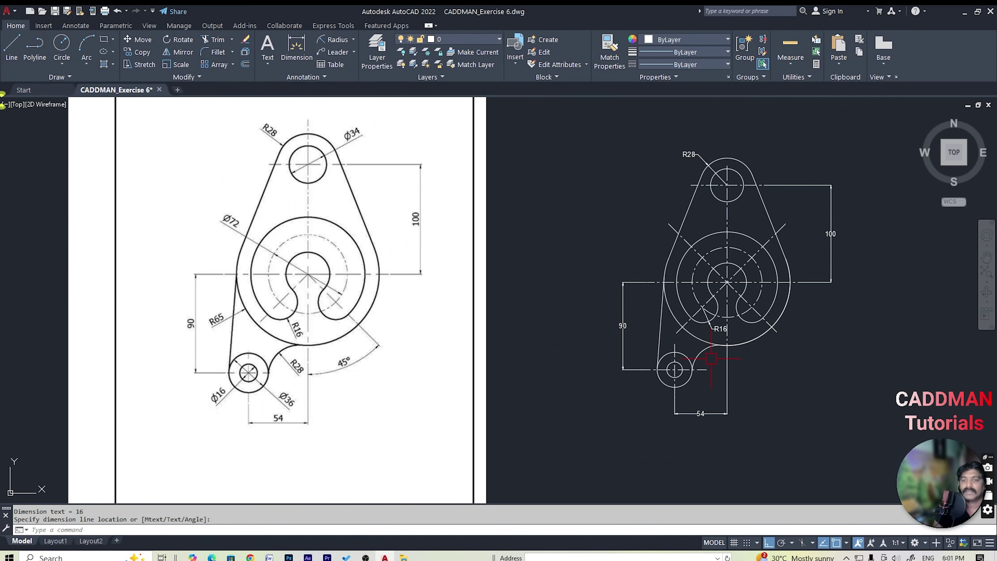
{"action": "scroll", "coordinate": [711, 358], "scroll_direction": "up", "scroll_amount": 3}
{"action": "key", "text": "Return"}
{"action": "left_click", "coordinate": [677, 333]}
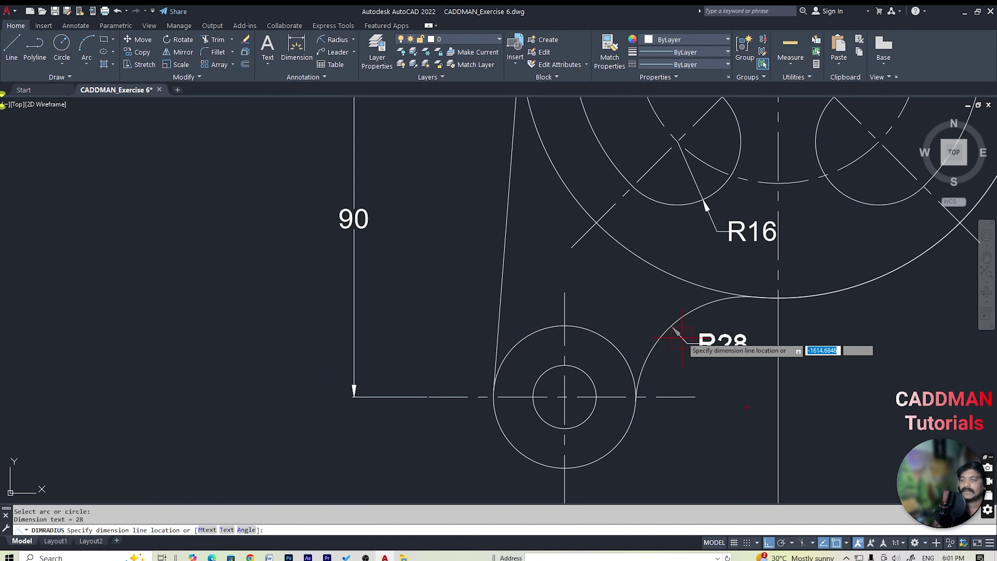
{"action": "left_click", "coordinate": [690, 347]}
Add a radius dimension to the large outer arc, with its text between the outline and the left vertical dimension
{"action": "scroll", "coordinate": [763, 345], "scroll_direction": "down", "scroll_amount": 3}
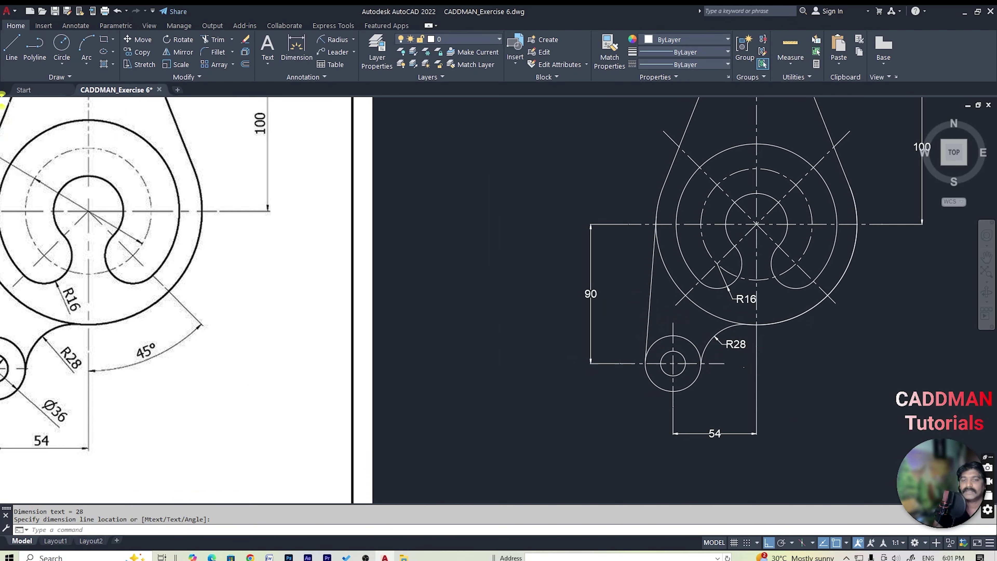
{"action": "scroll", "coordinate": [776, 347], "scroll_direction": "down", "scroll_amount": 2}
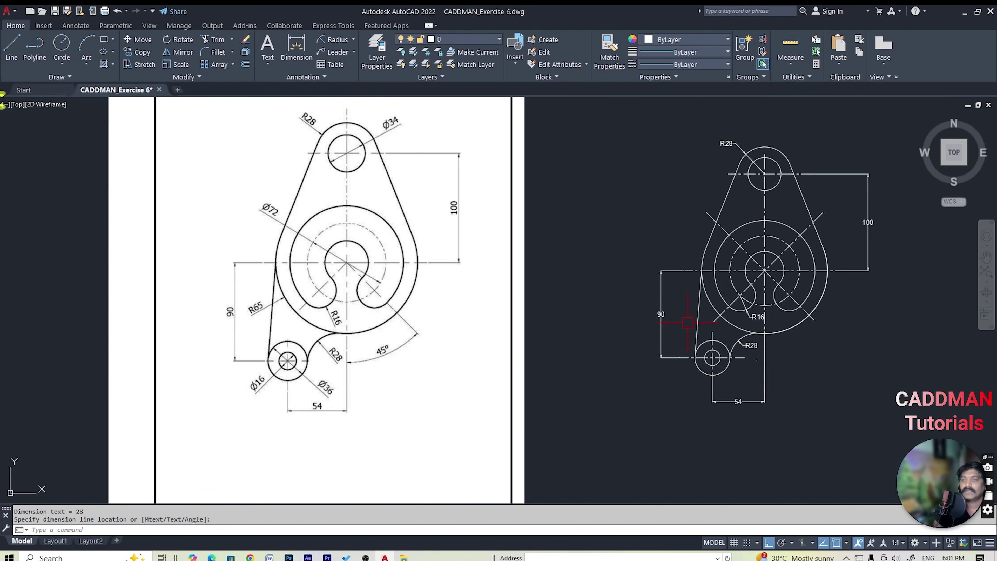
{"action": "scroll", "coordinate": [687, 323], "scroll_direction": "up", "scroll_amount": 2}
{"action": "key", "text": "Return"}
{"action": "left_click", "coordinate": [716, 299]}
{"action": "scroll", "coordinate": [689, 321], "scroll_direction": "up", "scroll_amount": 3}
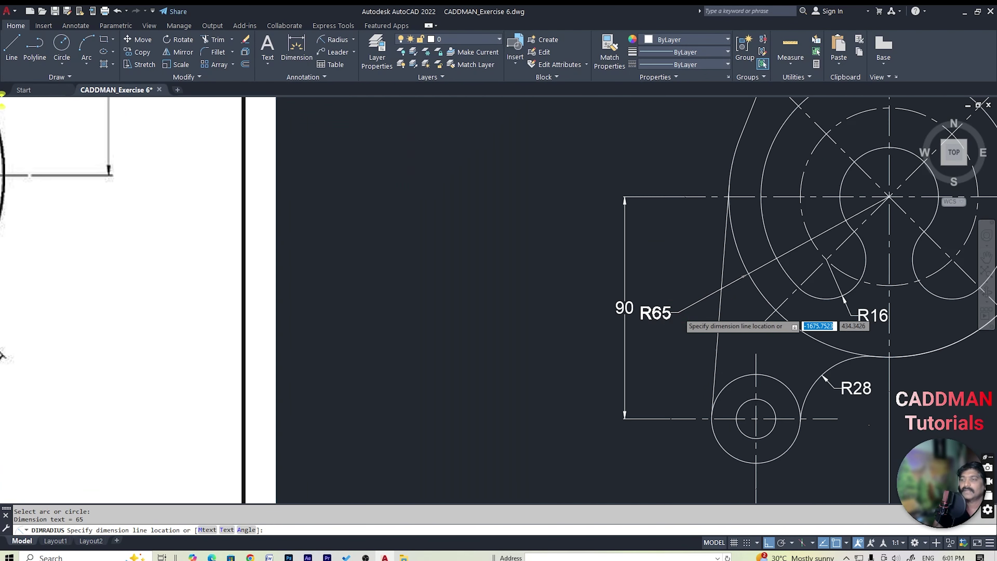
{"action": "left_click", "coordinate": [702, 291]}
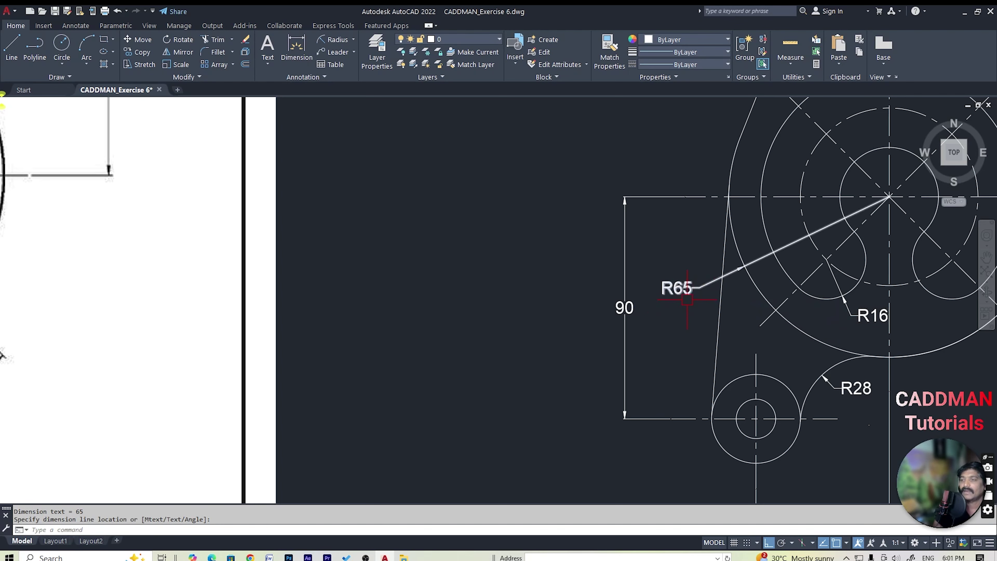
{"action": "scroll", "coordinate": [745, 317], "scroll_direction": "down", "scroll_amount": 4}
{"action": "key", "text": "Escape"}
{"action": "key", "text": "Escape"}
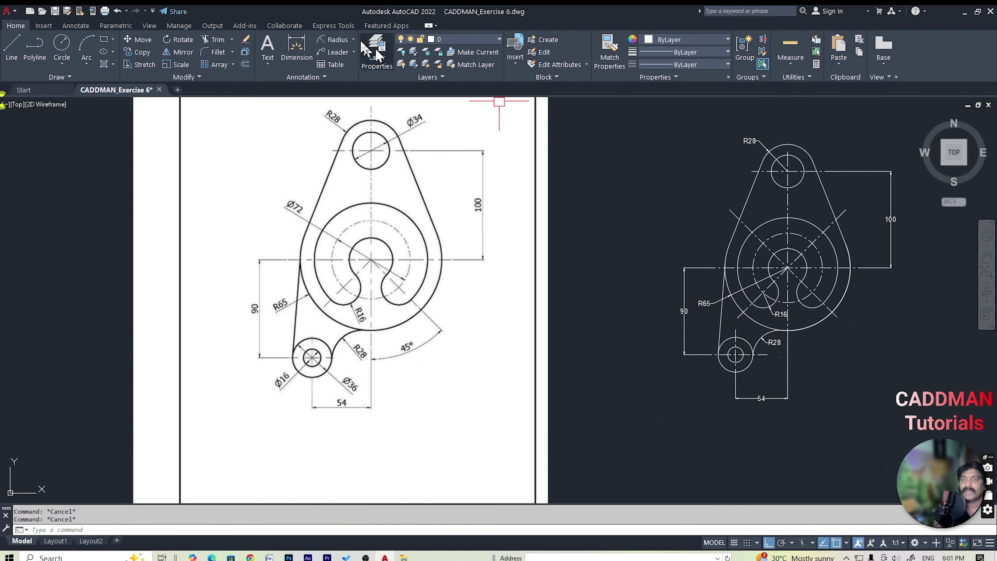
Add a diameter dimension to the upper hole, with its text at the upper right outside the outline
{"action": "left_click", "coordinate": [353, 40]}
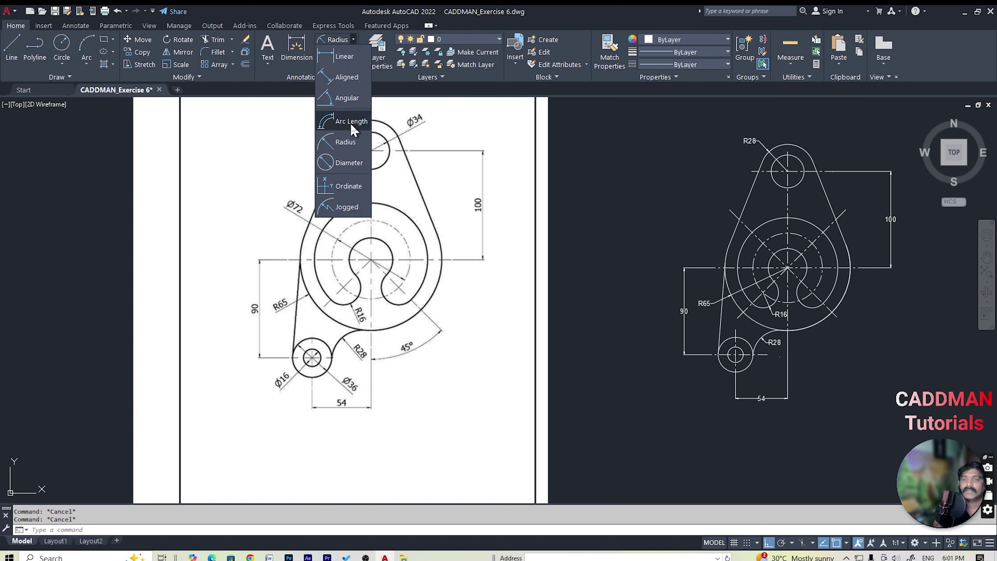
{"action": "left_click", "coordinate": [349, 163]}
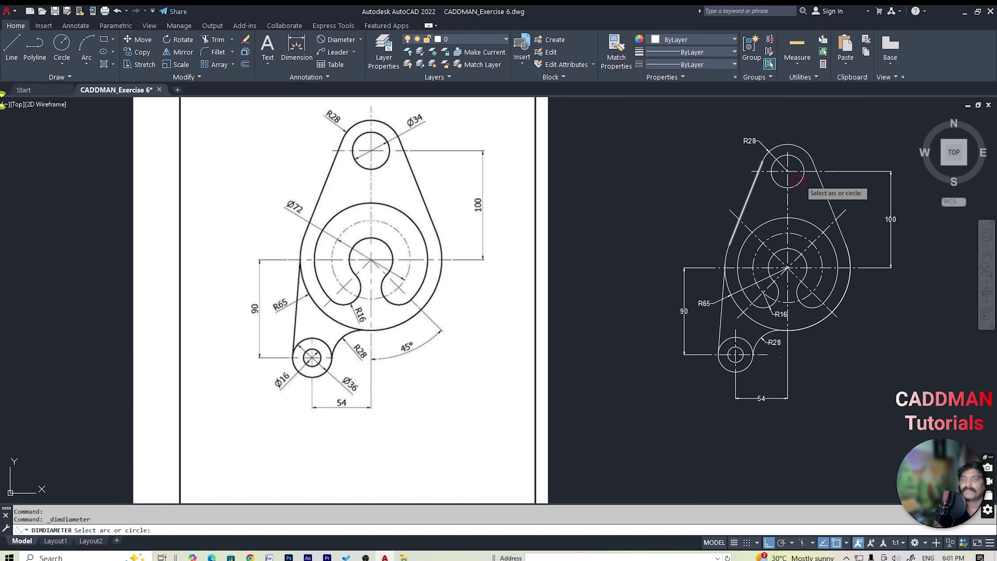
{"action": "left_click", "coordinate": [801, 160]}
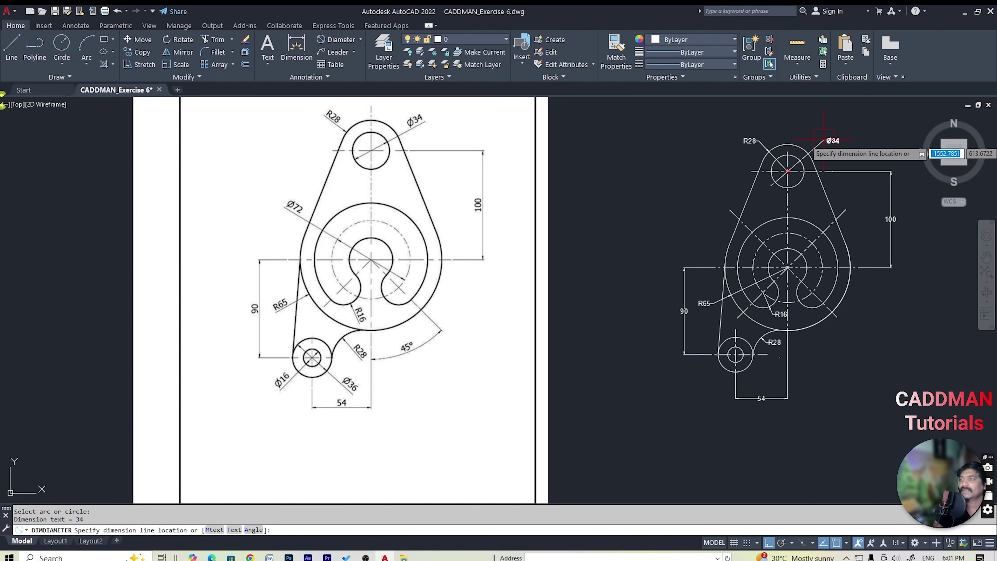
{"action": "scroll", "coordinate": [822, 140], "scroll_direction": "up", "scroll_amount": 4}
{"action": "left_click", "coordinate": [808, 138]}
{"action": "scroll", "coordinate": [693, 198], "scroll_direction": "down", "scroll_amount": 4}
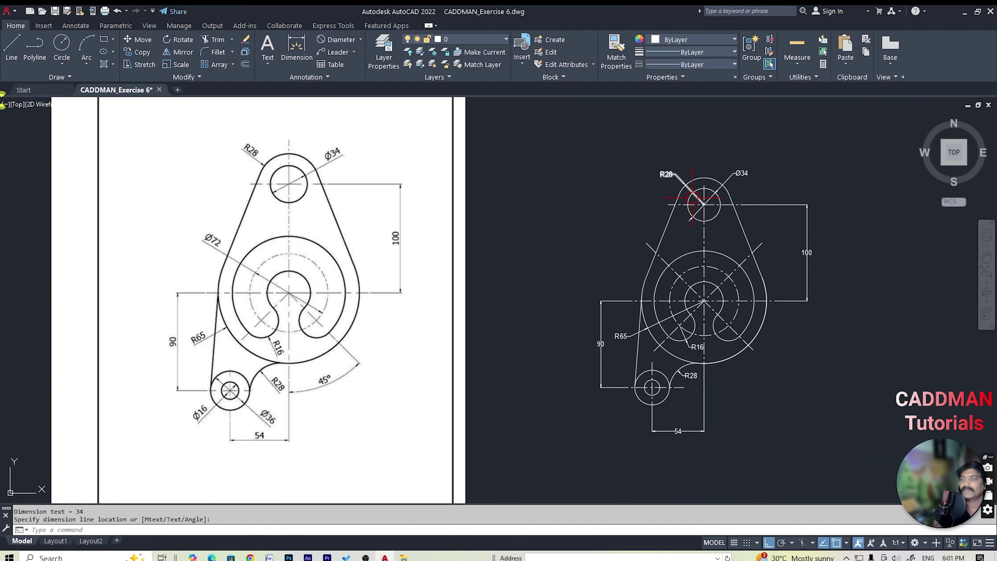
Add a diameter dimension to the dashed centre-line circle, with its text at the upper left outside the outline
{"action": "scroll", "coordinate": [710, 219], "scroll_direction": "down", "scroll_amount": 2}
{"action": "scroll", "coordinate": [711, 279], "scroll_direction": "up", "scroll_amount": 2}
{"action": "key", "text": "Return"}
{"action": "left_click", "coordinate": [741, 262]}
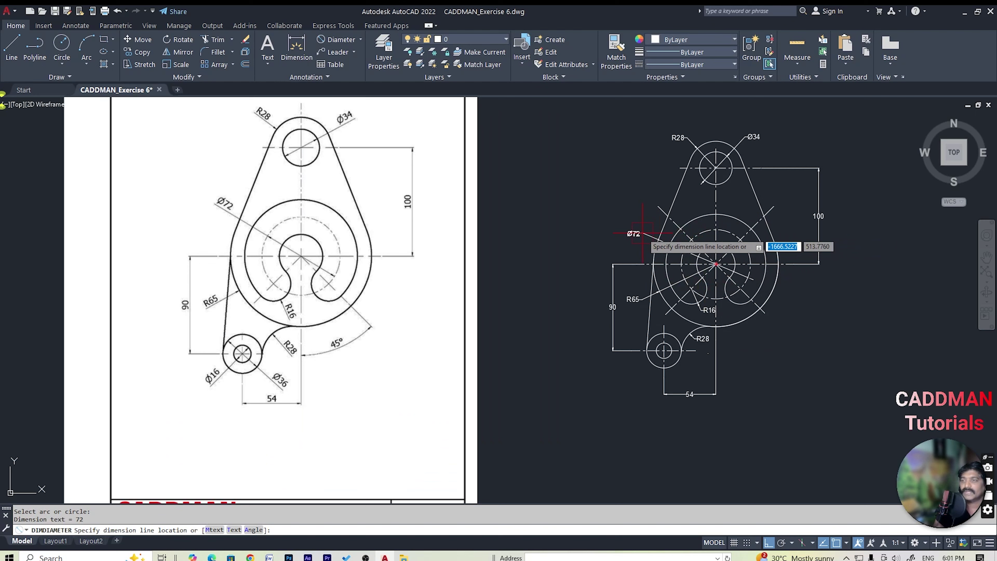
{"action": "left_click", "coordinate": [646, 226]}
{"action": "key", "text": "Escape"}
Add diameter dimensions to the lower boss's inner hole, with text at the lower left, and to its outer circle
{"action": "key", "text": "Return"}
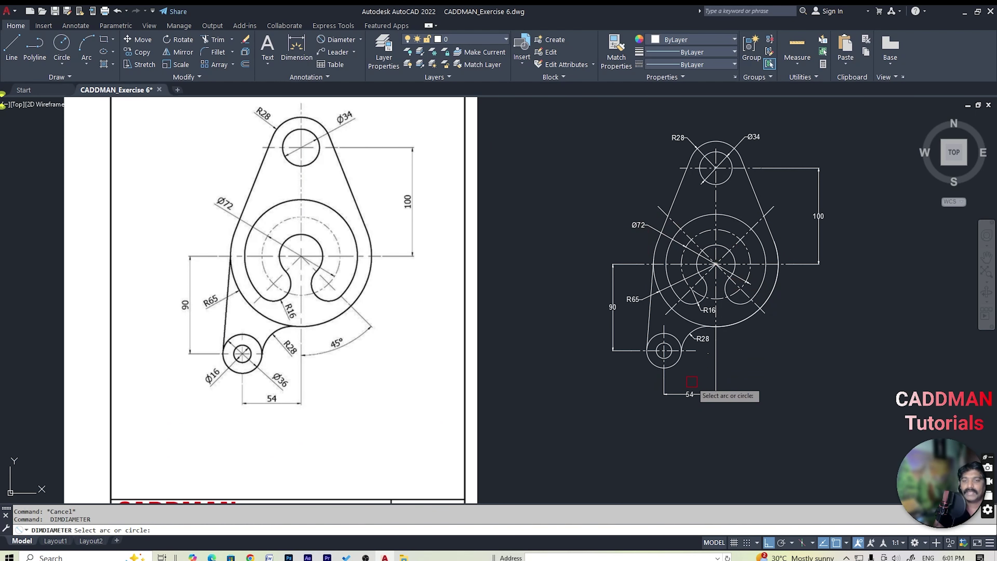
{"action": "left_click", "coordinate": [662, 355]}
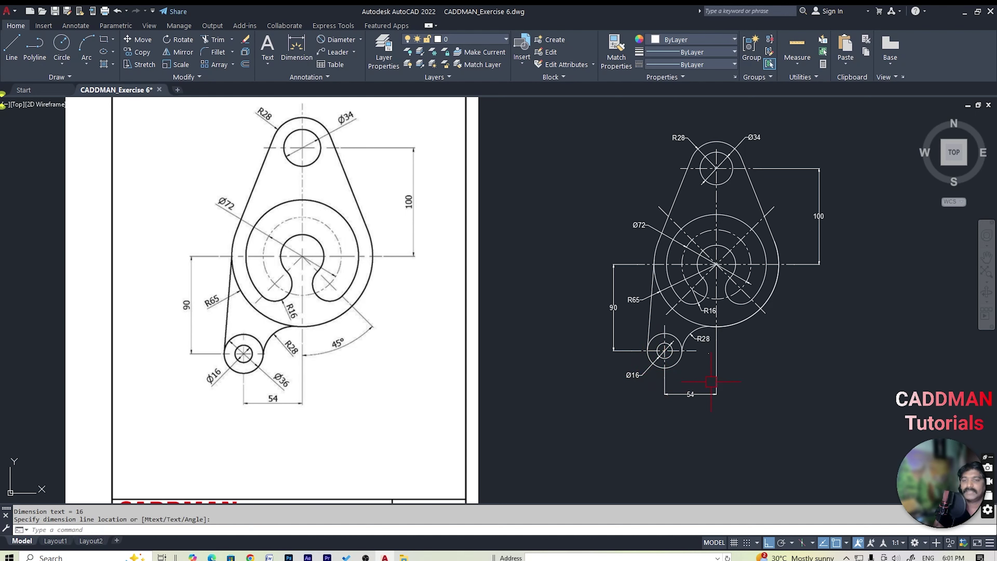
{"action": "key", "text": "Return"}
{"action": "left_click", "coordinate": [677, 363]}
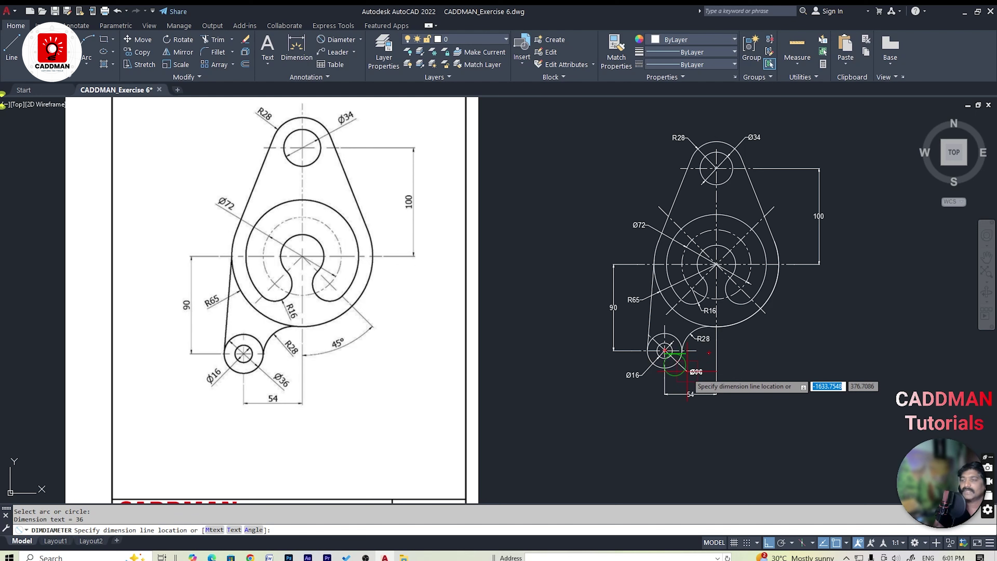
{"action": "left_click", "coordinate": [667, 360]}
Move the diameter text of the lower boss's outer circle from inside the circle to just outside its lower right
{"action": "scroll", "coordinate": [671, 365], "scroll_direction": "up", "scroll_amount": 2}
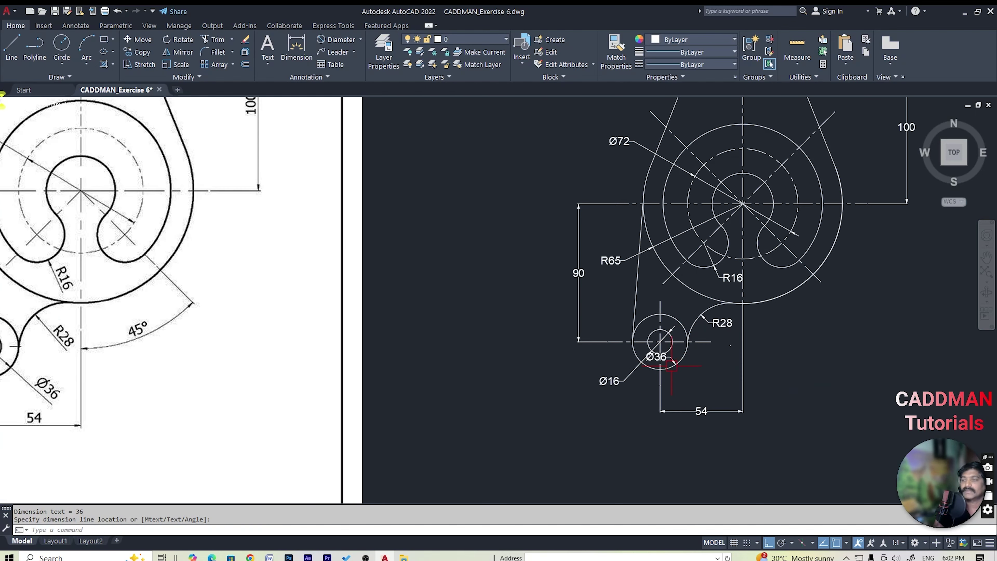
{"action": "left_click", "coordinate": [663, 357]}
{"action": "left_click", "coordinate": [657, 356]}
{"action": "scroll", "coordinate": [675, 365], "scroll_direction": "up", "scroll_amount": 4}
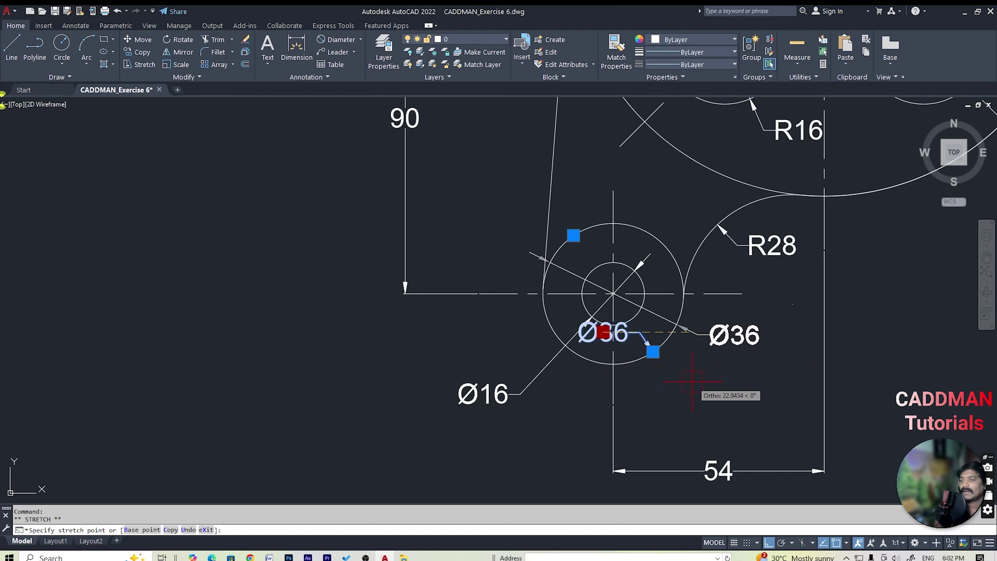
{"action": "key", "text": "Escape"}
{"action": "scroll", "coordinate": [692, 381], "scroll_direction": "down", "scroll_amount": 4}
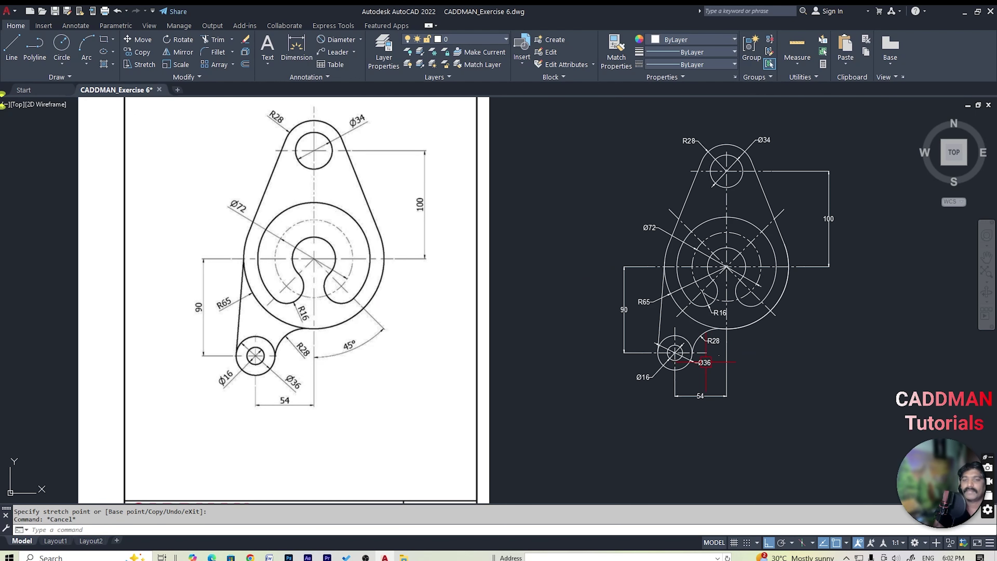
Add an angular dimension between the main vertical centre line and the lower-right inclined centre line, placed below the large circle
{"action": "left_click", "coordinate": [360, 40]}
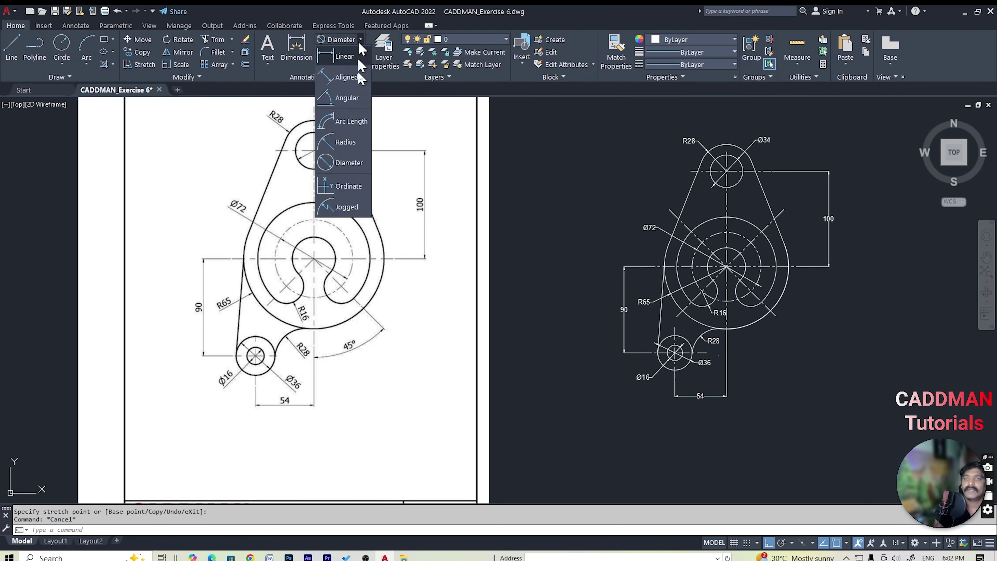
{"action": "left_click", "coordinate": [347, 98]}
{"action": "scroll", "coordinate": [802, 281], "scroll_direction": "up", "scroll_amount": 2}
{"action": "scroll", "coordinate": [726, 346], "scroll_direction": "down", "scroll_amount": 3}
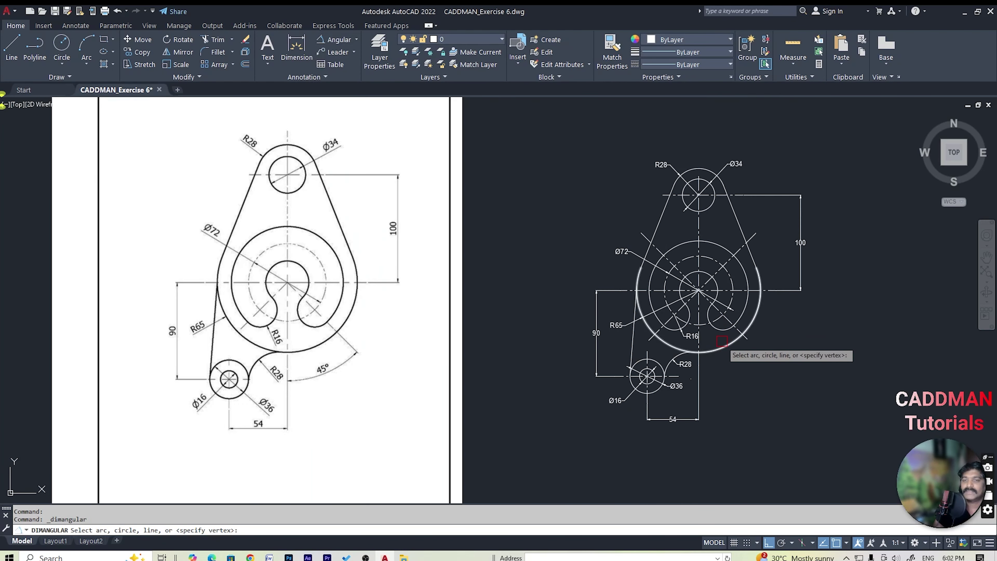
{"action": "scroll", "coordinate": [699, 346], "scroll_direction": "up", "scroll_amount": 3}
{"action": "left_click", "coordinate": [695, 343]}
{"action": "left_click", "coordinate": [755, 329]}
{"action": "left_click", "coordinate": [755, 314]}
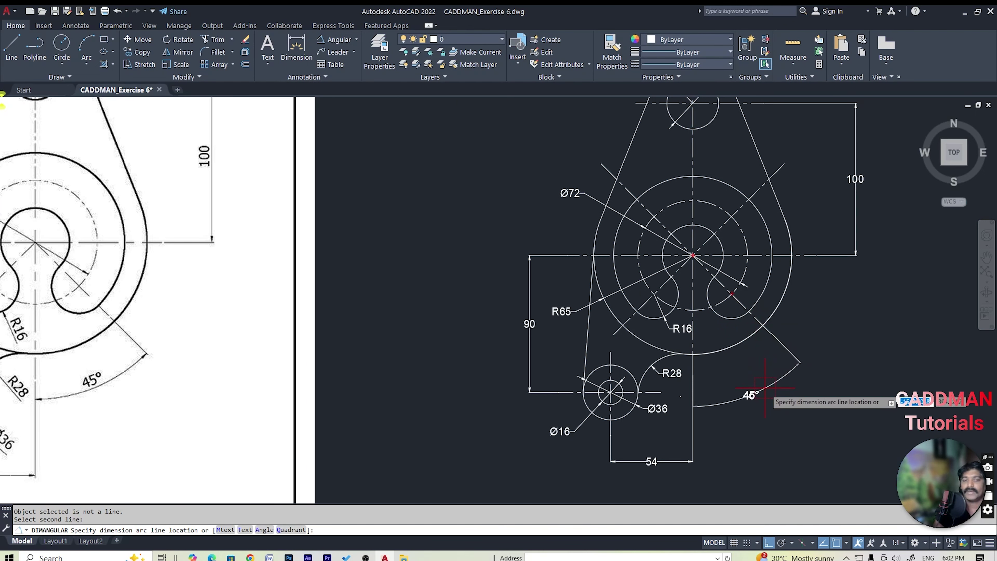
{"action": "left_click", "coordinate": [765, 388]}
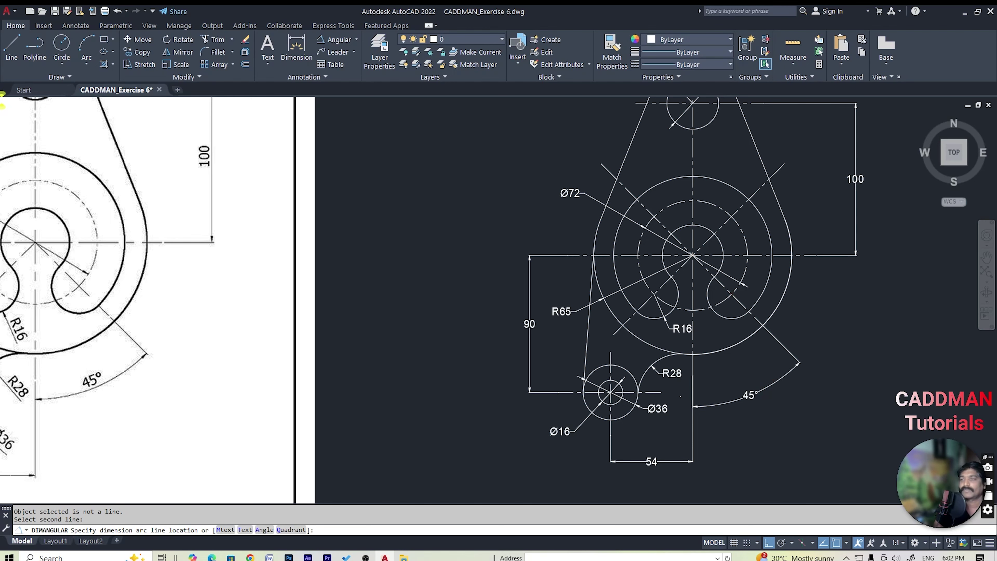
{"action": "scroll", "coordinate": [782, 259], "scroll_direction": "down", "scroll_amount": 2}
{"action": "scroll", "coordinate": [628, 279], "scroll_direction": "down", "scroll_amount": 2}
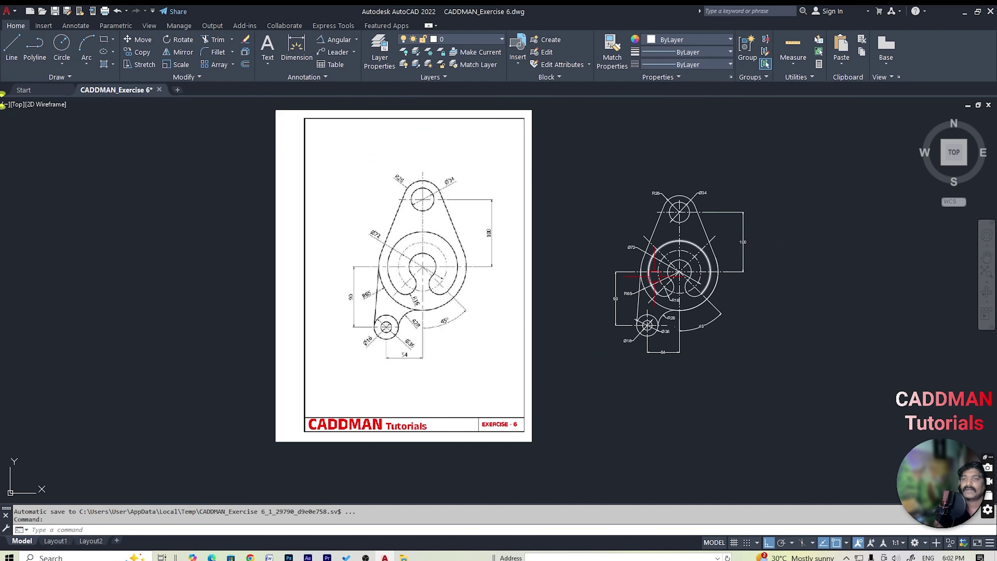
{"action": "scroll", "coordinate": [711, 260], "scroll_direction": "up", "scroll_amount": 2}
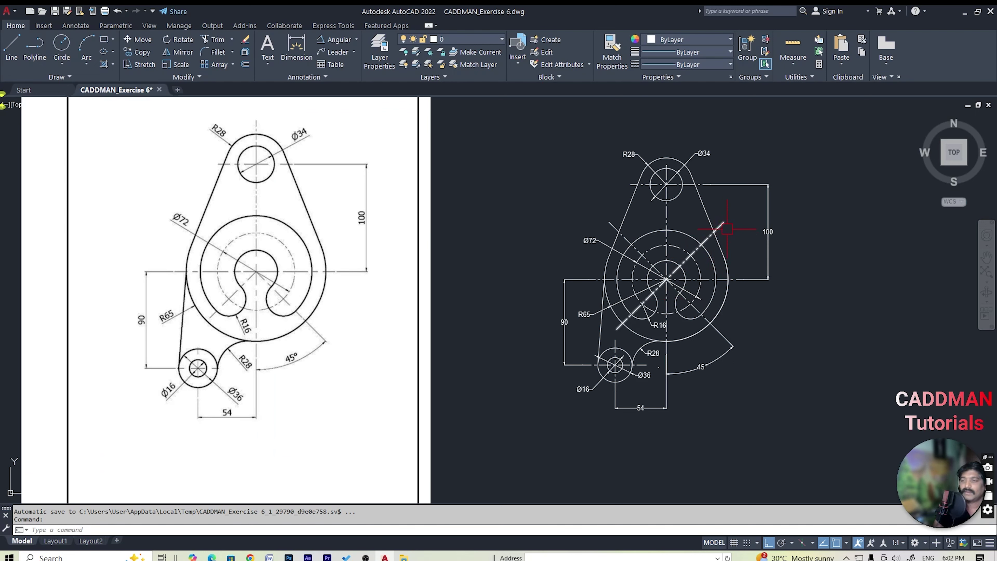
{"action": "scroll", "coordinate": [687, 306], "scroll_direction": "down", "scroll_amount": 2}
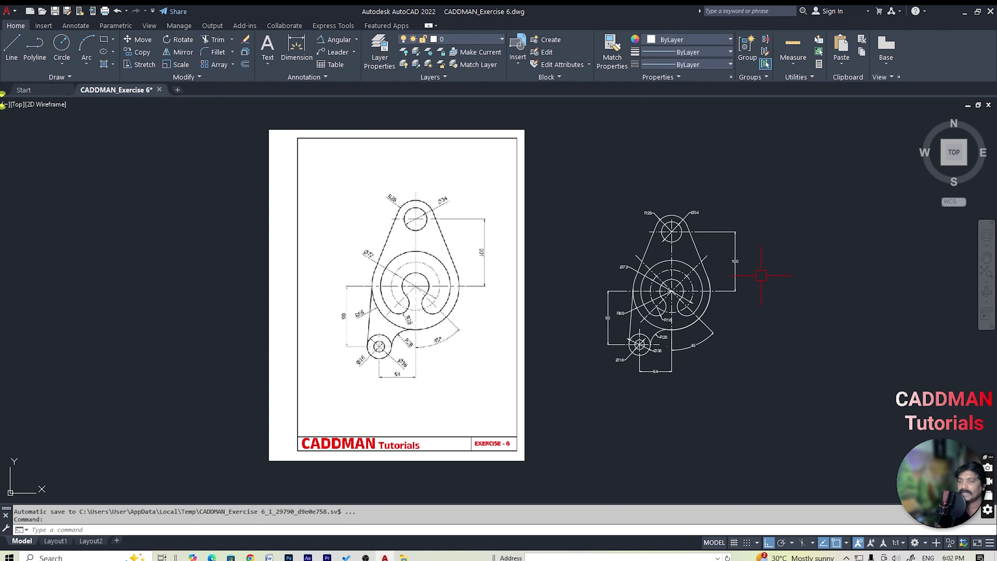
{"action": "middle_click", "coordinate": [771, 278]}
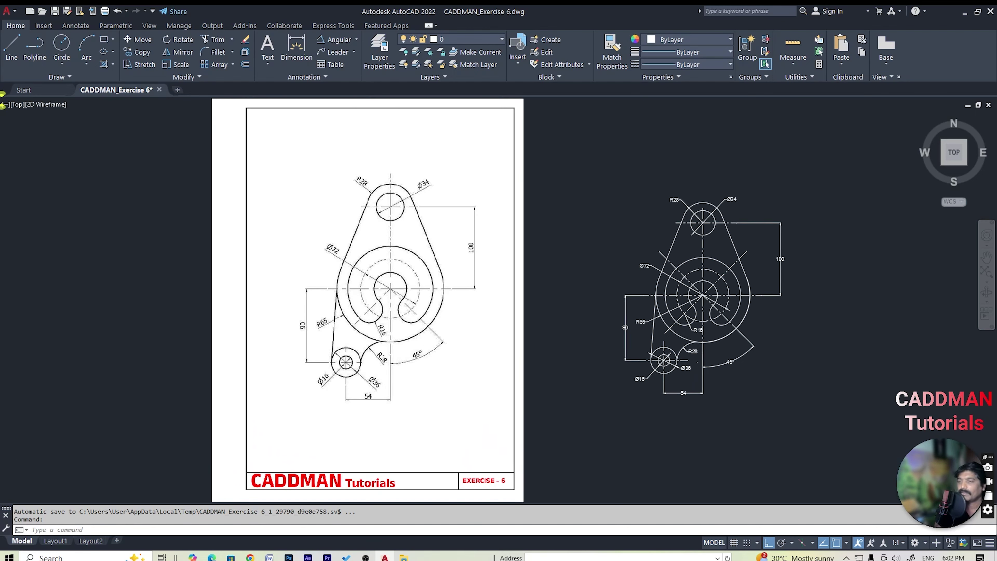